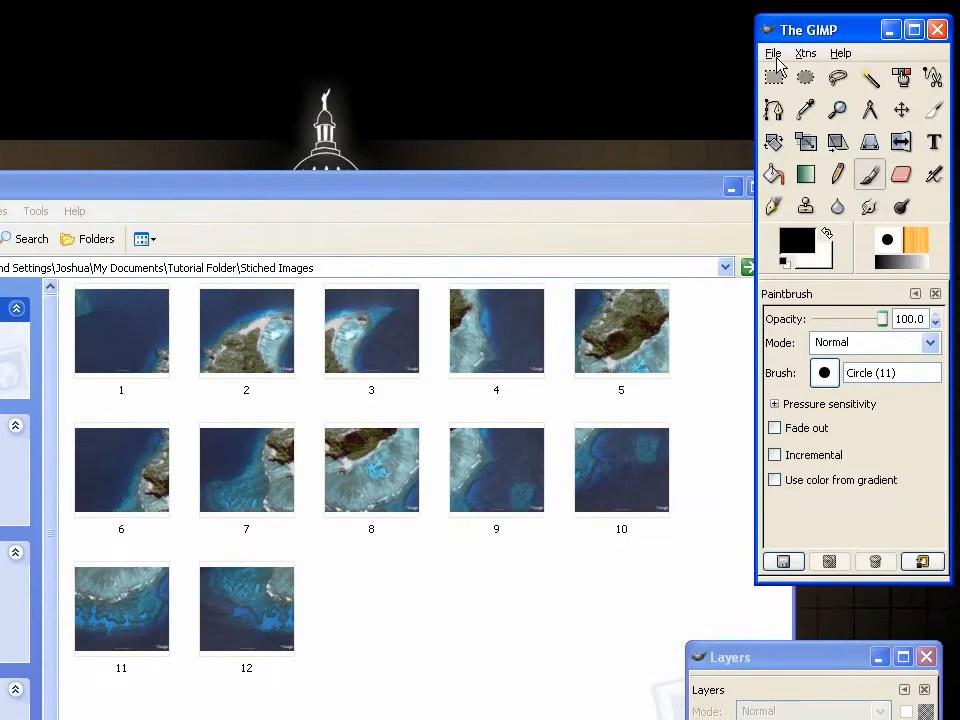
# Create a new blank image 4000 pixels wide and 4000 pixels high, accepting the large image size
pyautogui.click(855, 0)
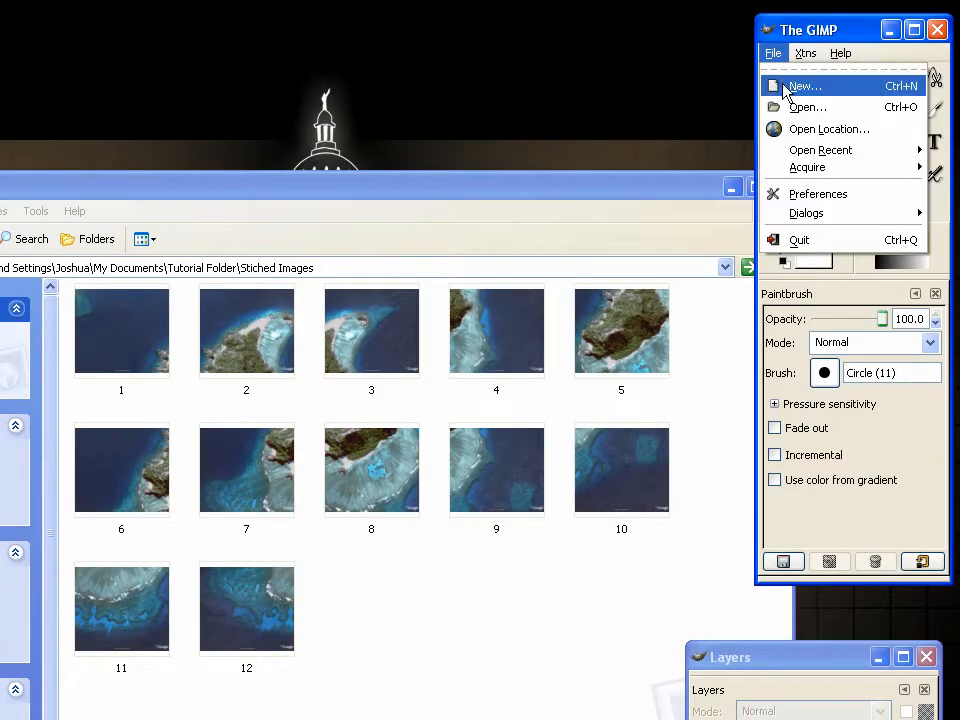
pyautogui.click(867, 0)
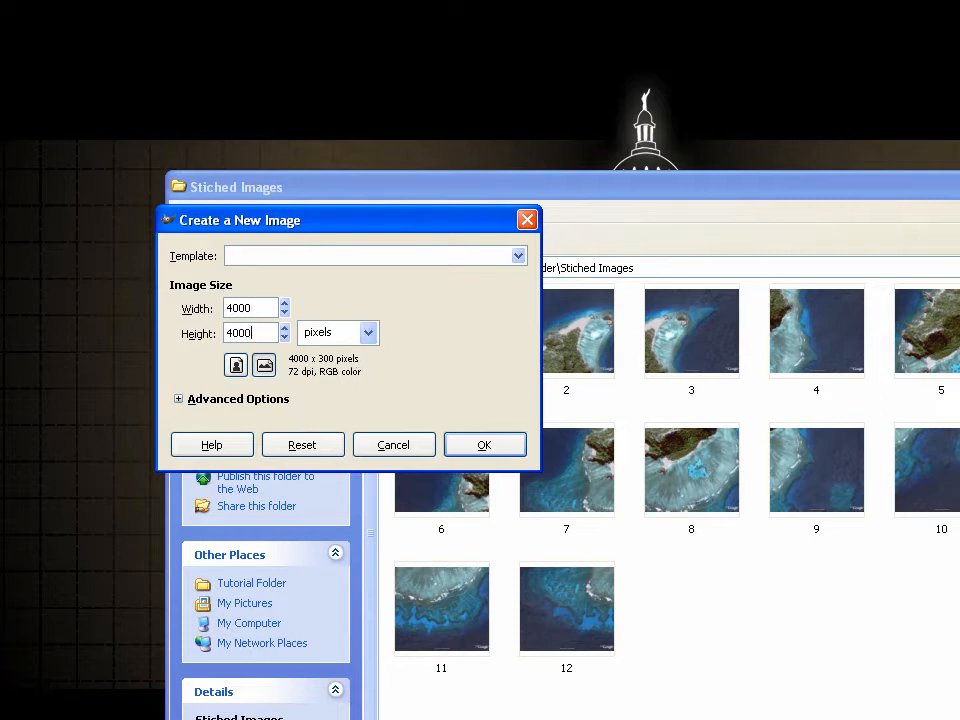
pyautogui.click(463, 445)
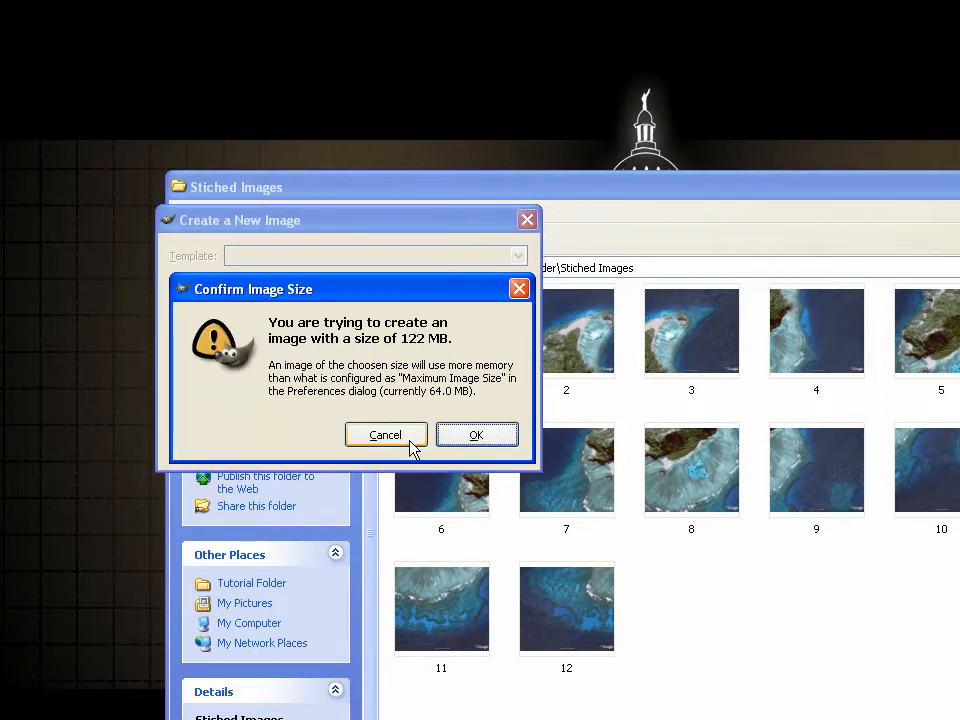
pyautogui.click(474, 436)
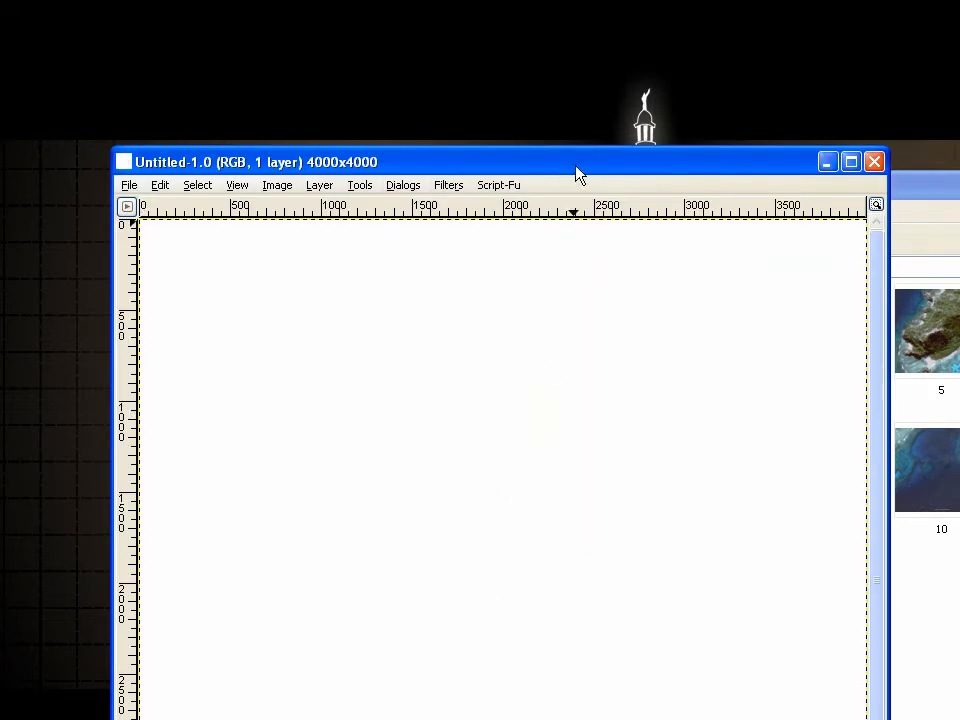
pyautogui.moveTo(579, 164); pyautogui.dragTo(578, 60)
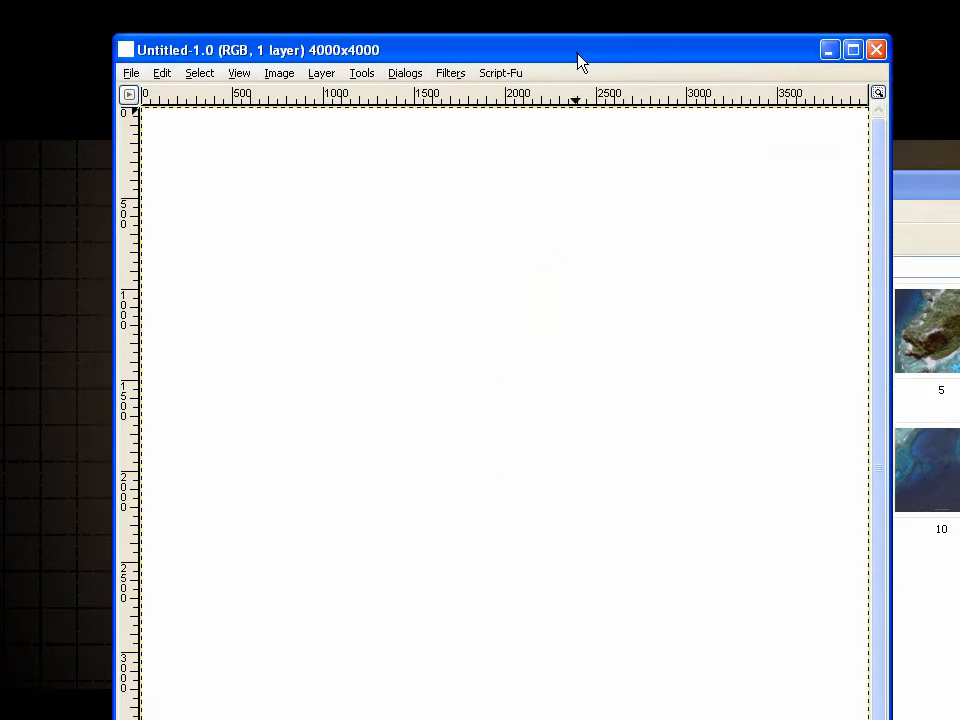
# Bring up the Layers dialog for the new image and place it beside the canvas
pyautogui.click(361, 74)
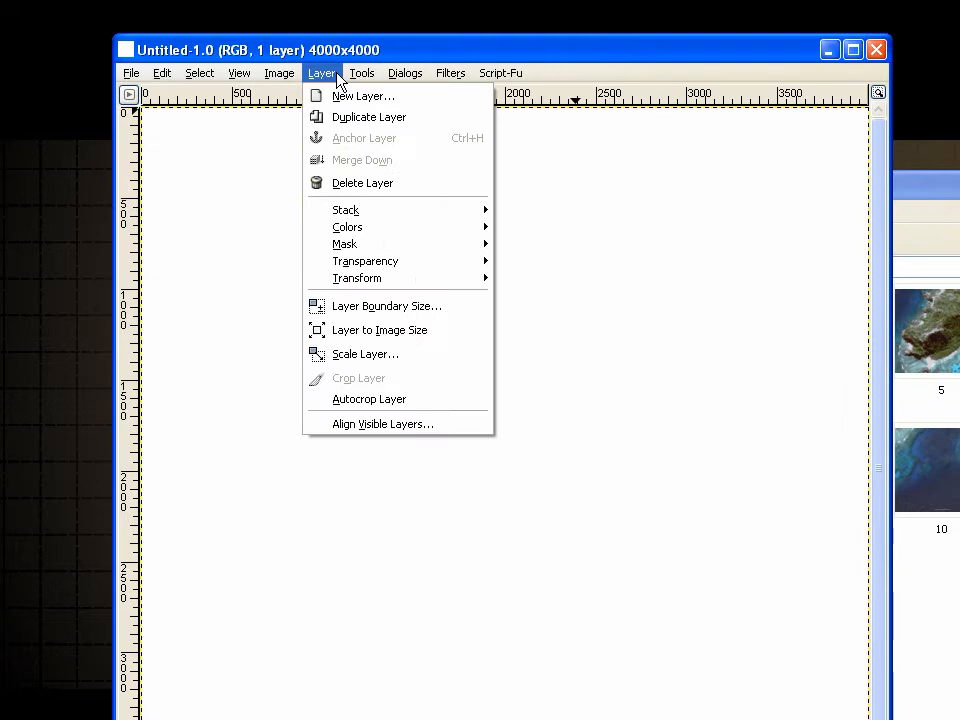
pyautogui.moveTo(331, 79)
pyautogui.moveTo(406, 73)
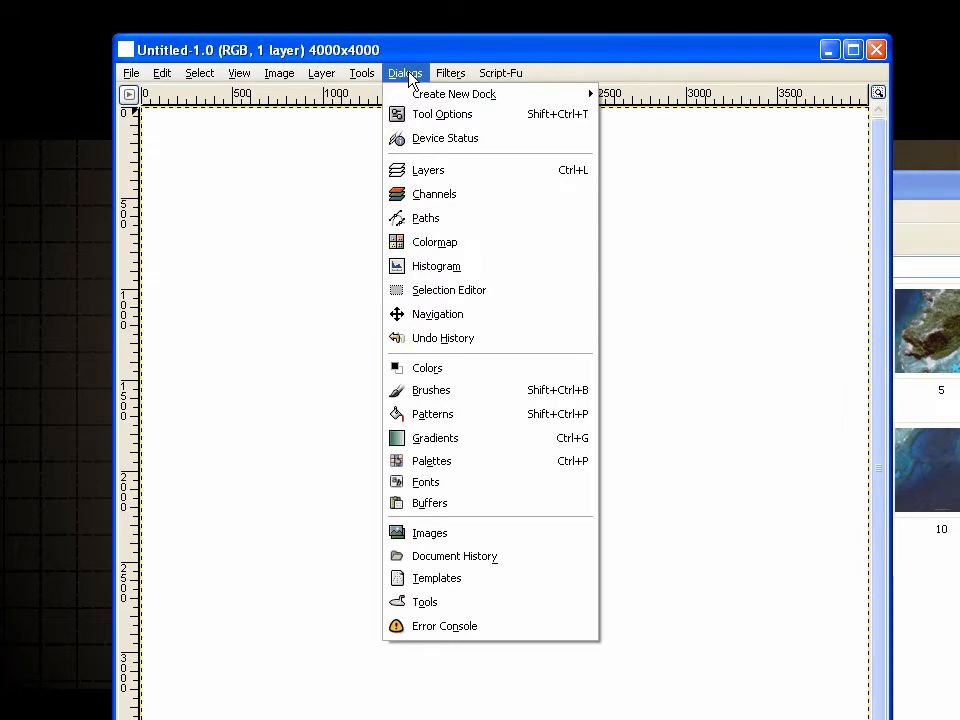
pyautogui.click(428, 172)
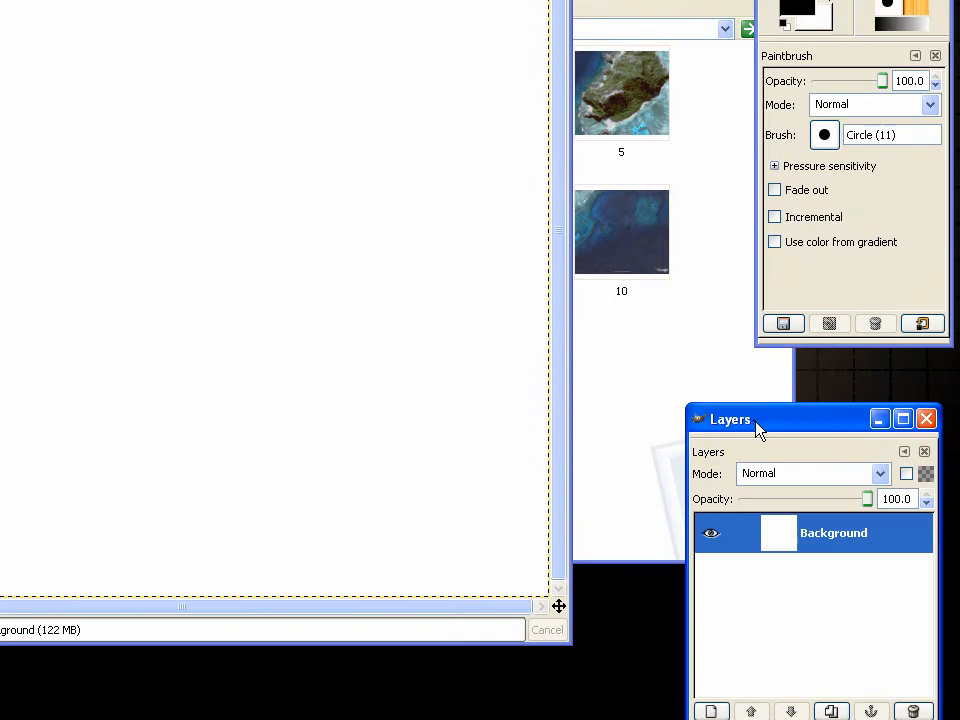
pyautogui.moveTo(756, 422); pyautogui.dragTo(752, 427)
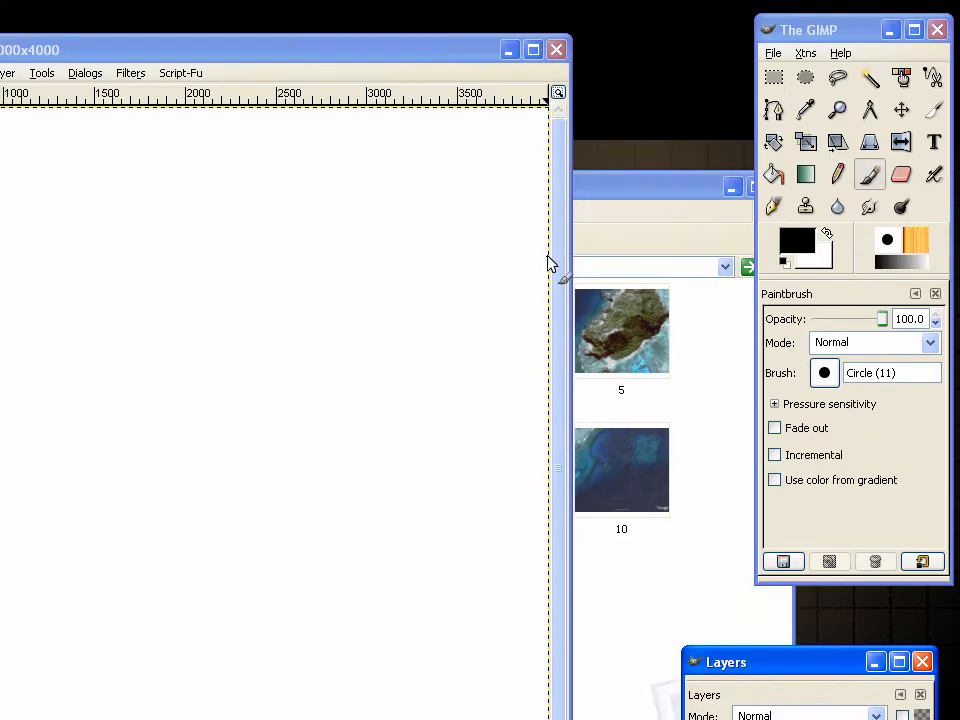
# Import all twelve pictures, 1 to 12, from the Stiched Images folder into the blank image as separate layers
pyautogui.click(600, 188)
pyautogui.moveTo(290, 196); pyautogui.dragTo(284, 260)
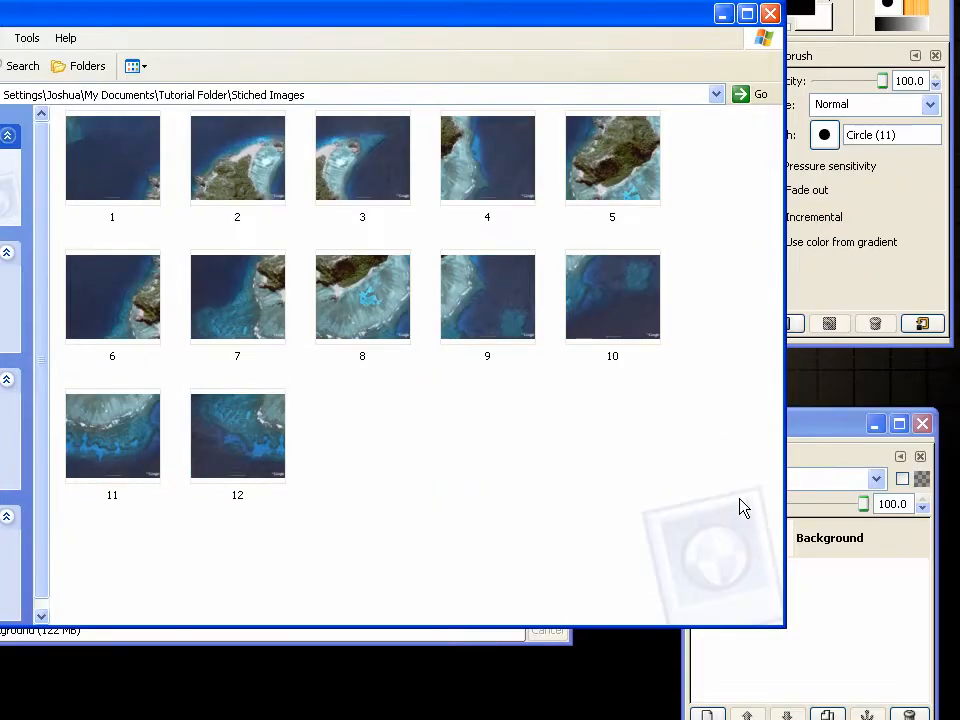
pyautogui.moveTo(690, 525); pyautogui.dragTo(126, 420)
pyautogui.moveTo(128, 422); pyautogui.dragTo(128, 367)
pyautogui.moveTo(250, 257); pyautogui.dragTo(257, 74)
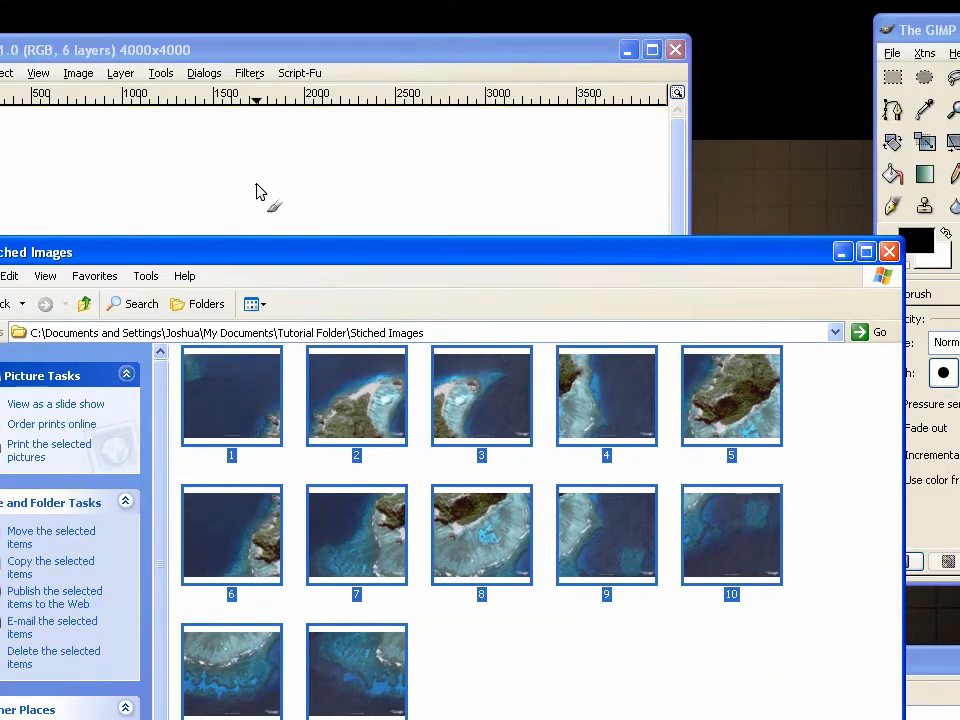
pyautogui.click(261, 52)
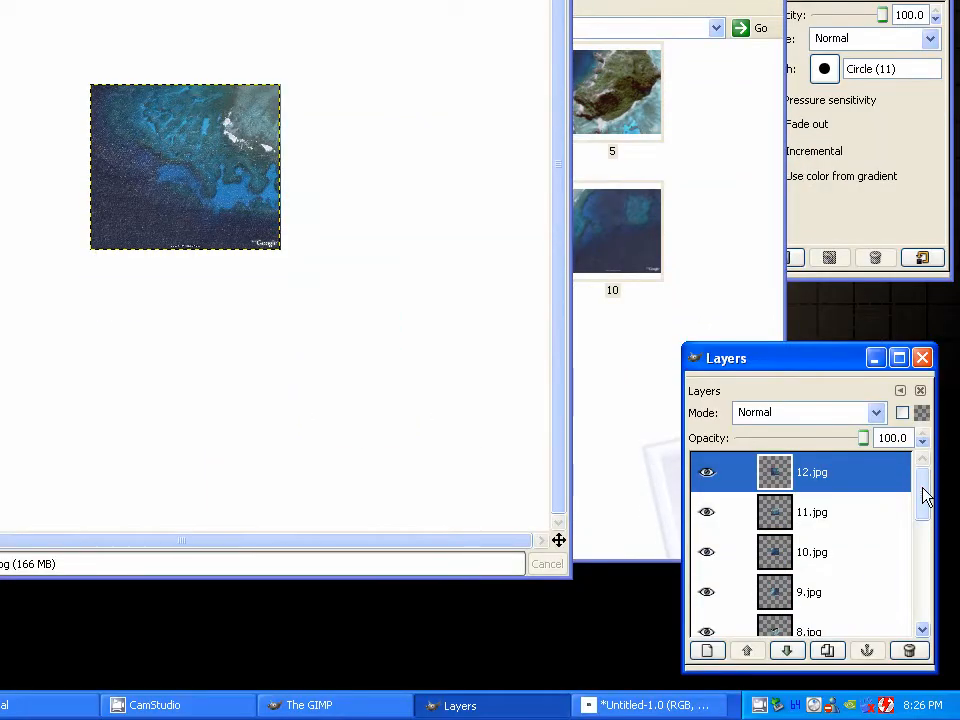
pyautogui.moveTo(926, 563); pyautogui.dragTo(925, 676)
pyautogui.moveTo(924, 604); pyautogui.dragTo(925, 484)
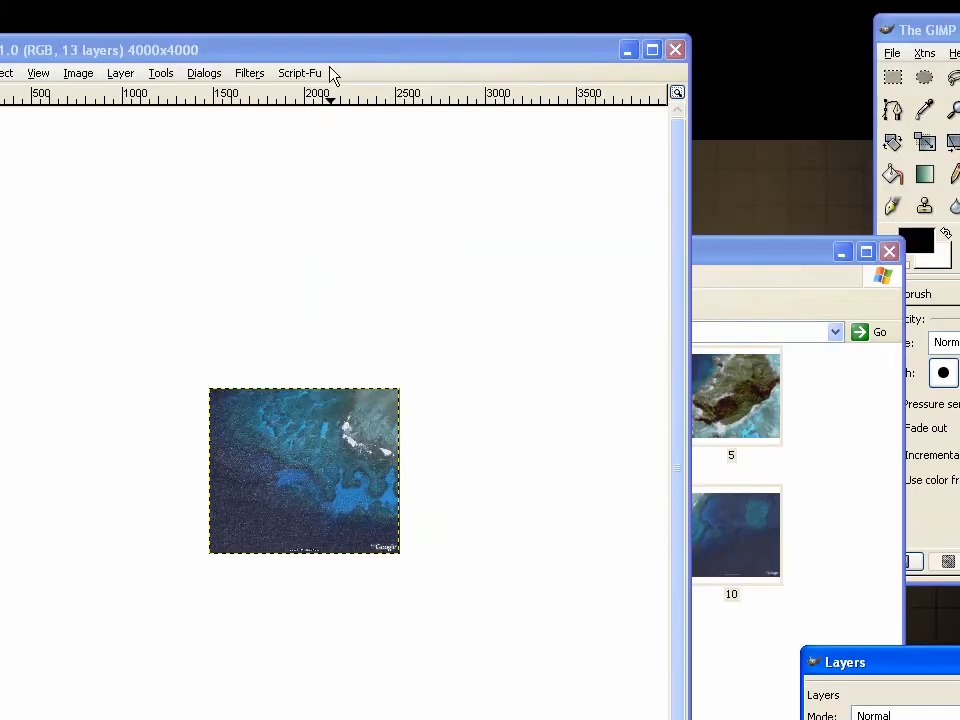
# Enlarge the image window beside the Layers dialog and hide layers 12.jpg through 2.jpg, leaving 1.jpg and Background shown
pyautogui.click(240, 45)
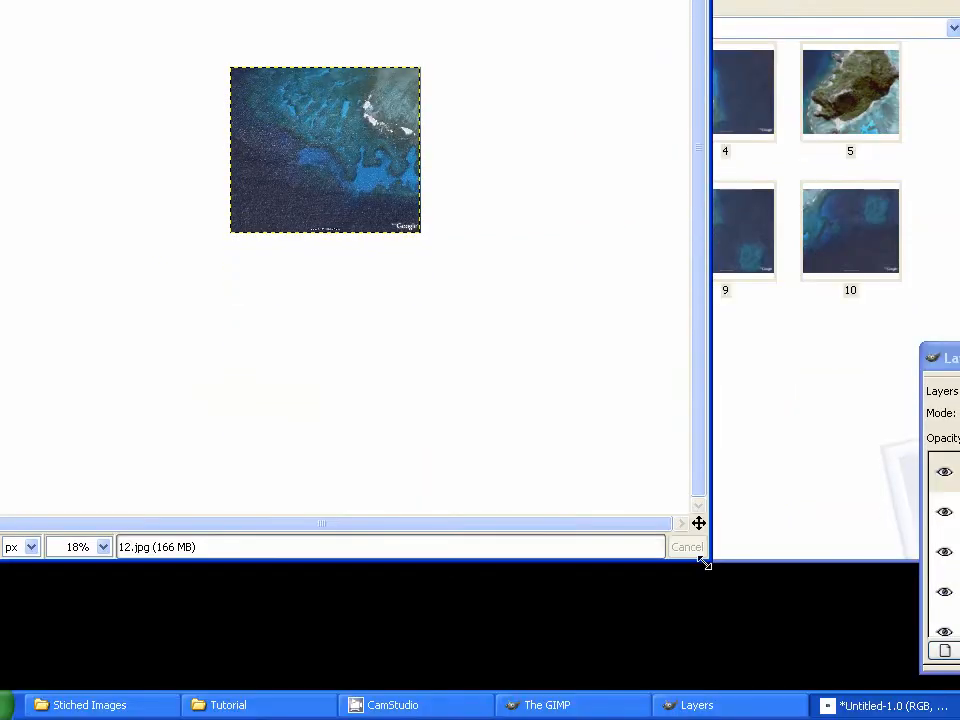
pyautogui.moveTo(705, 565); pyautogui.dragTo(890, 688)
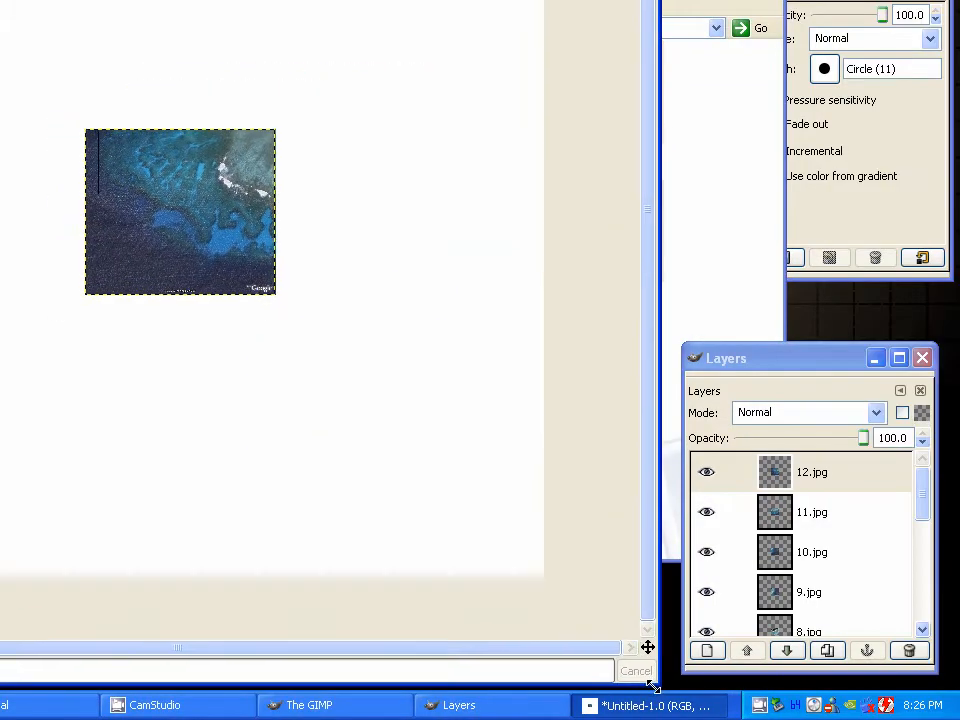
pyautogui.moveTo(810, 364); pyautogui.dragTo(808, 347)
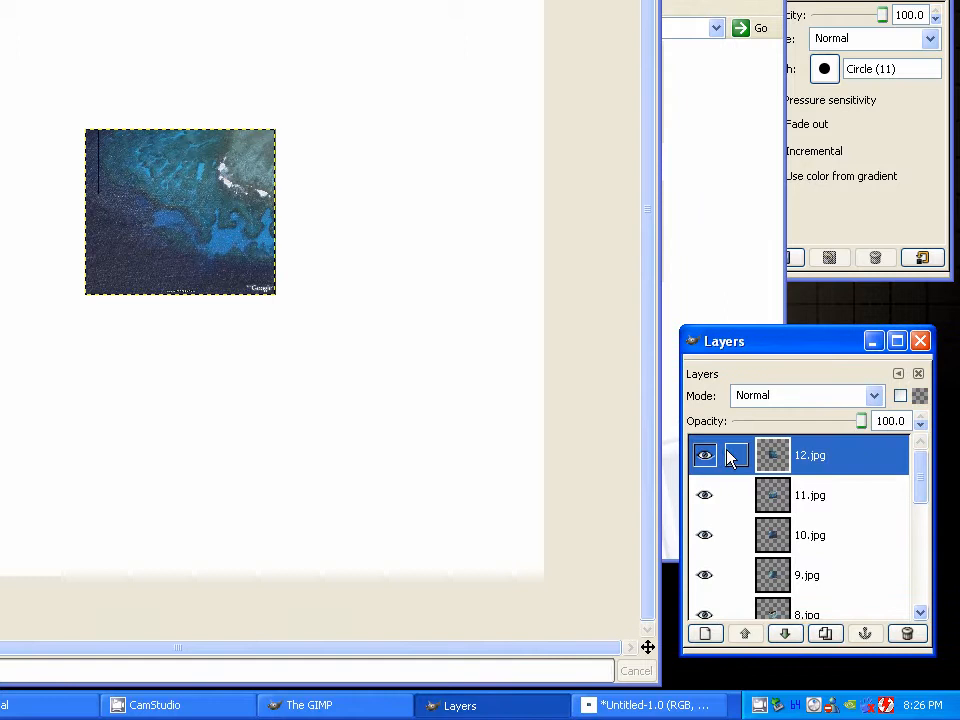
pyautogui.moveTo(706, 457); pyautogui.dragTo(708, 567)
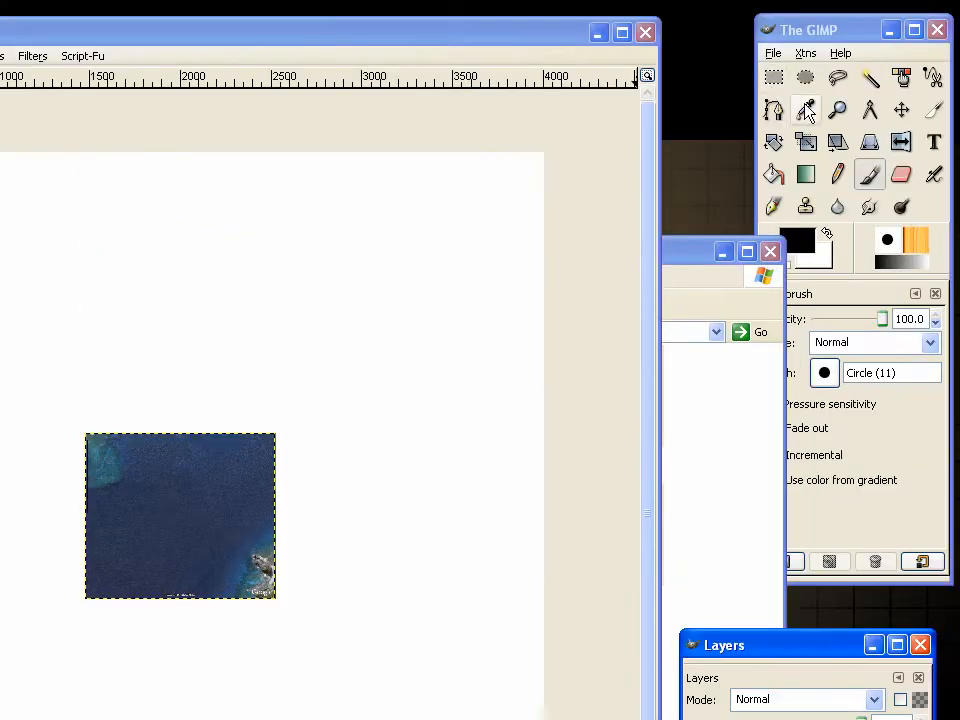
# Move the 1.jpg layer into the canvas's upper-left corner with the Move tool and link the layer
pyautogui.click(902, 110)
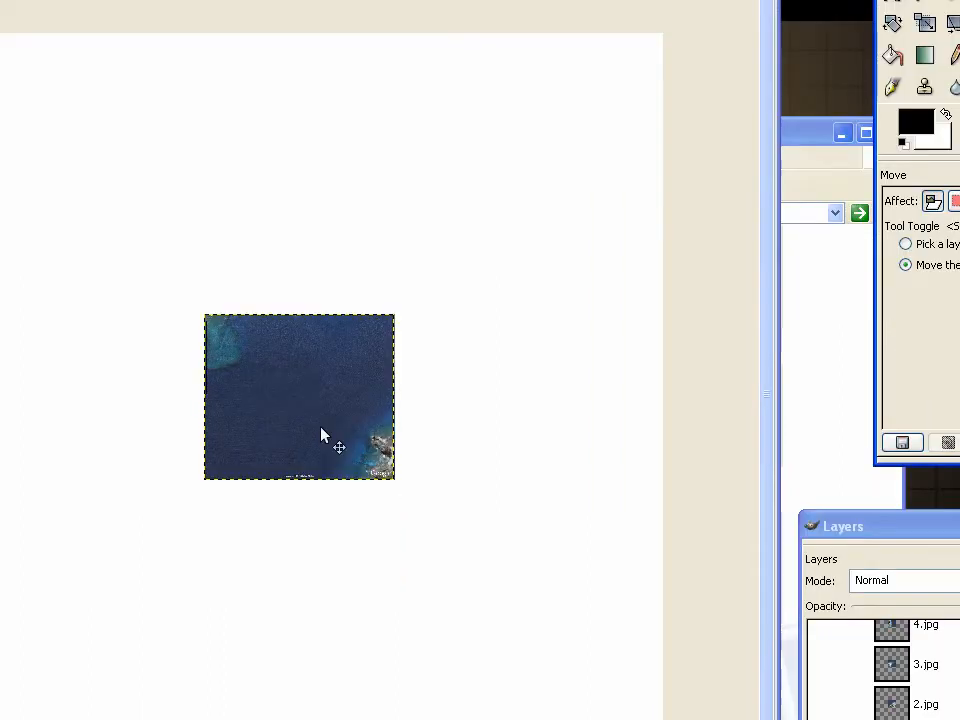
pyautogui.moveTo(203, 553); pyautogui.dragTo(113, 469)
pyautogui.moveTo(353, 348); pyautogui.dragTo(268, 277)
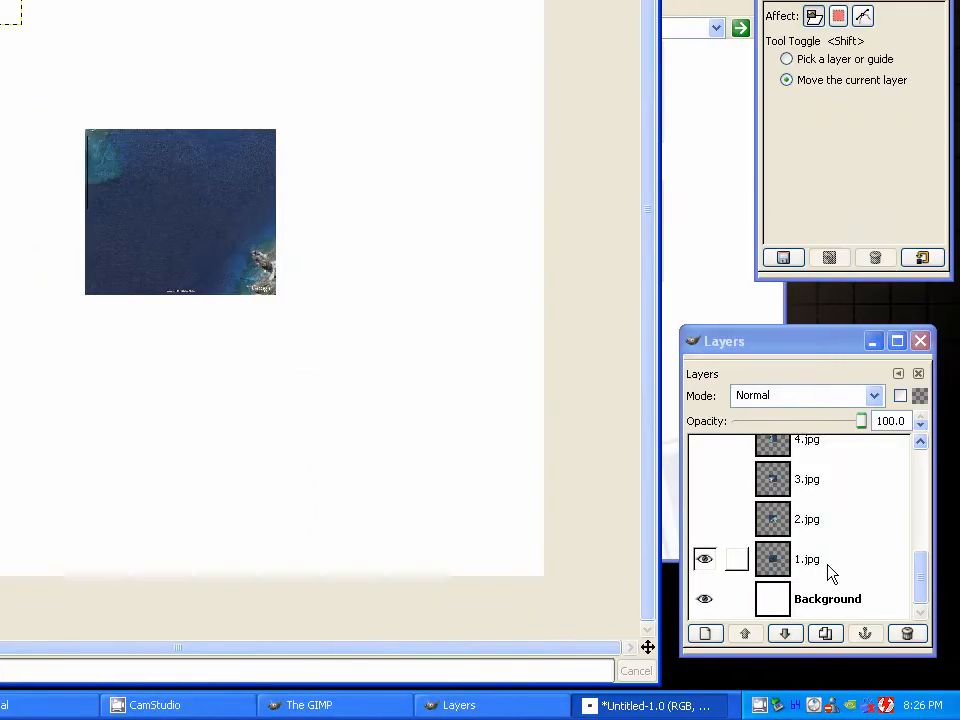
pyautogui.click(828, 567)
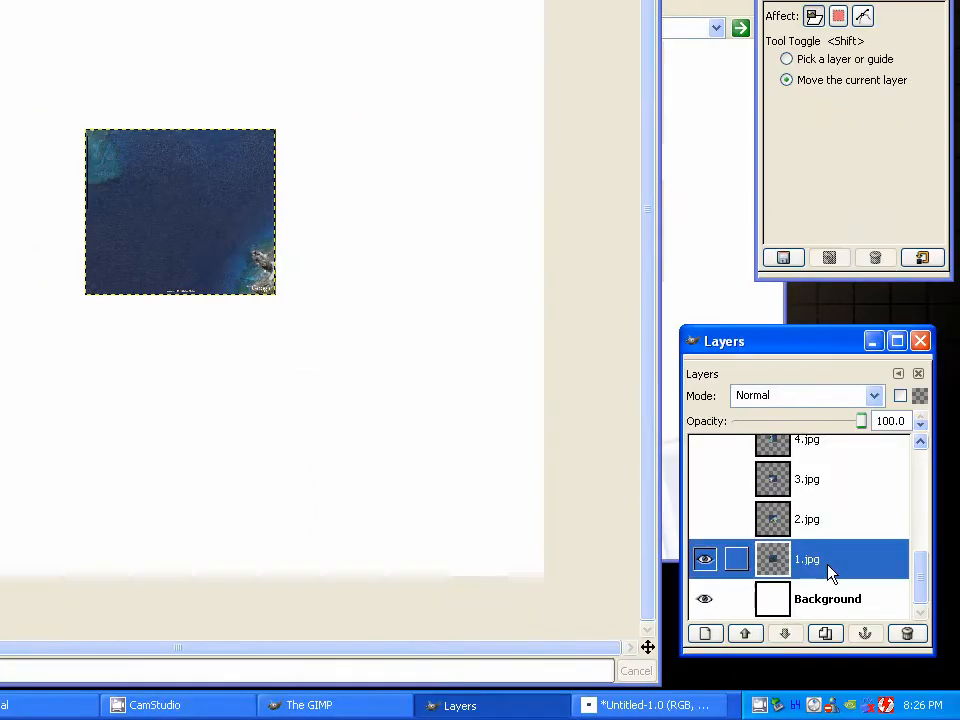
pyautogui.moveTo(209, 255); pyautogui.dragTo(274, 226)
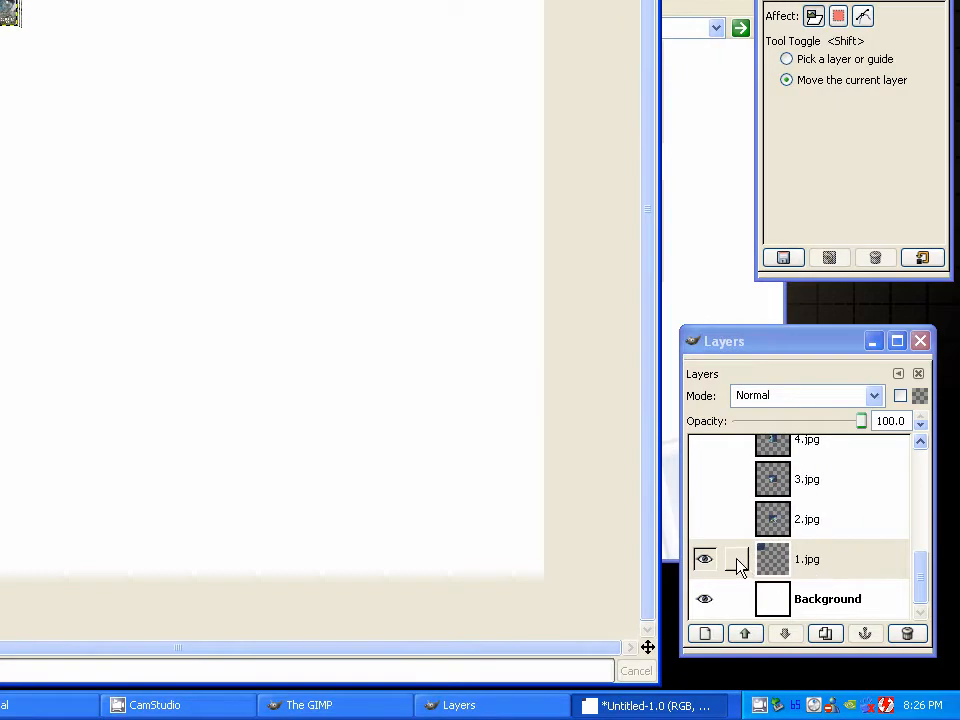
pyautogui.click(738, 564)
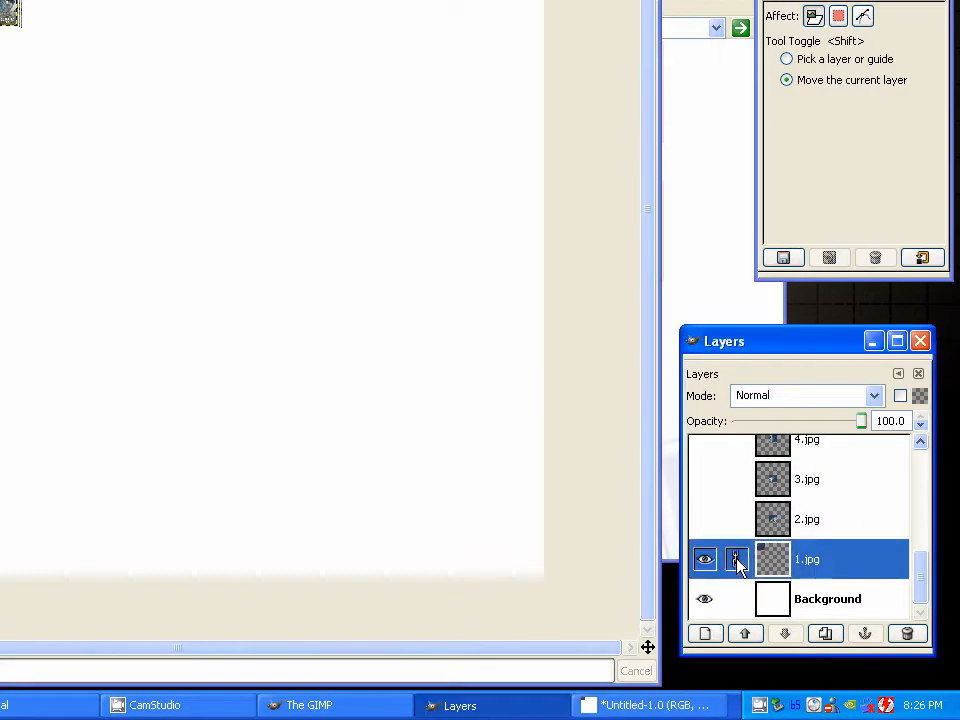
# Show the 2.jpg layer and move it beside 1.jpg so it overlaps that picture's right edge
pyautogui.click(742, 537)
pyautogui.click(705, 527)
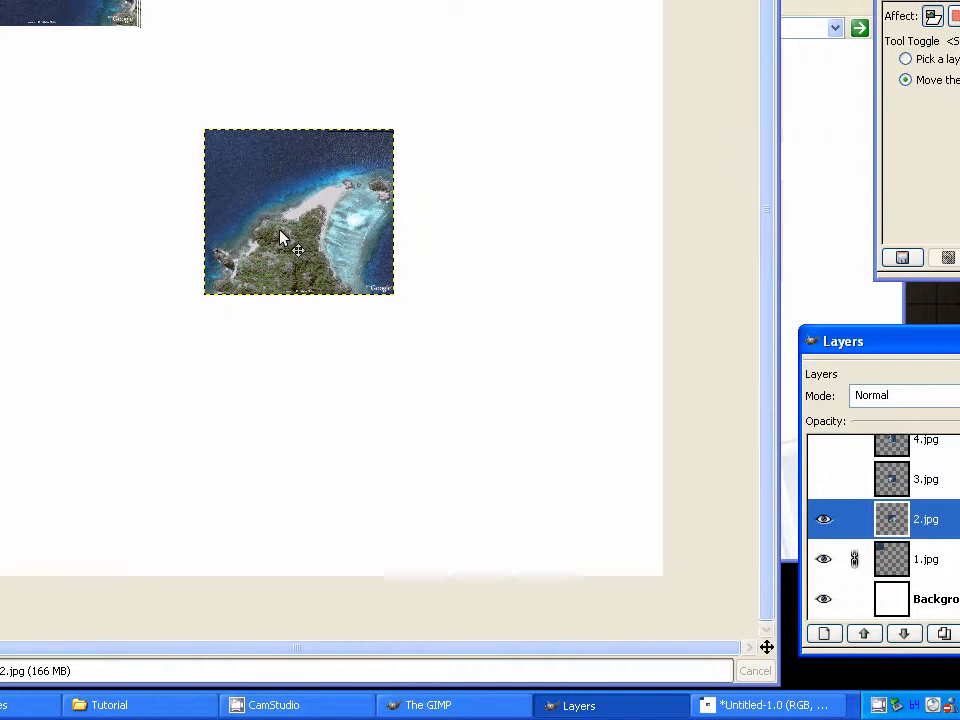
pyautogui.moveTo(280, 237); pyautogui.dragTo(172, 0)
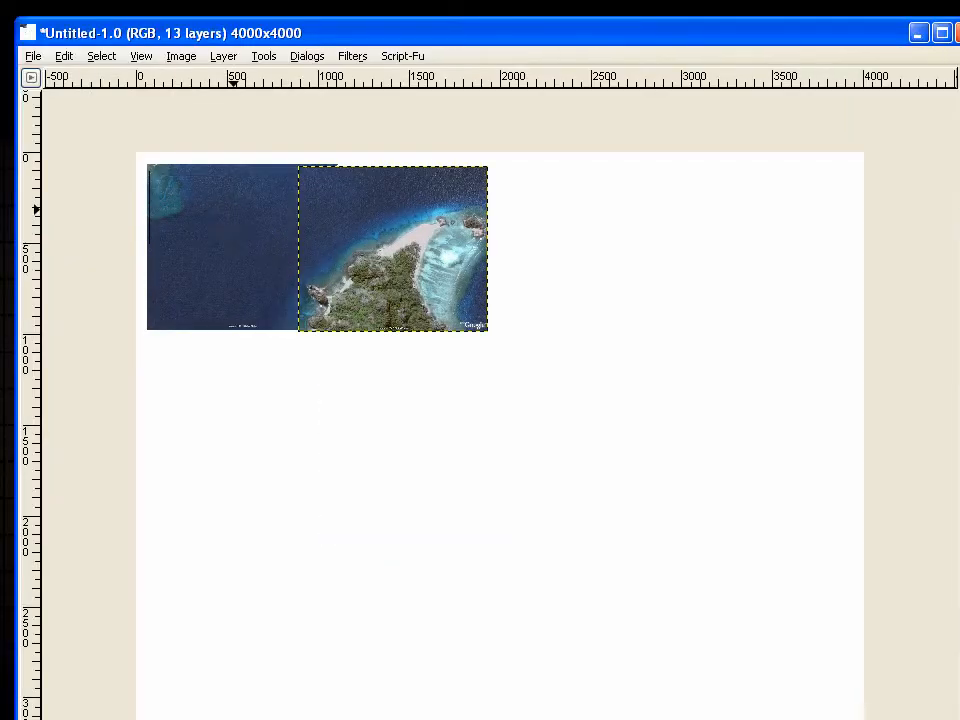
# Set the 2.jpg layer's opacity to 50 and roughly match its rocky shoreline to the one in 1.jpg
pyautogui.scroll(3, 244, 233)
pyautogui.moveTo(214, 226); pyautogui.dragTo(581, 520)
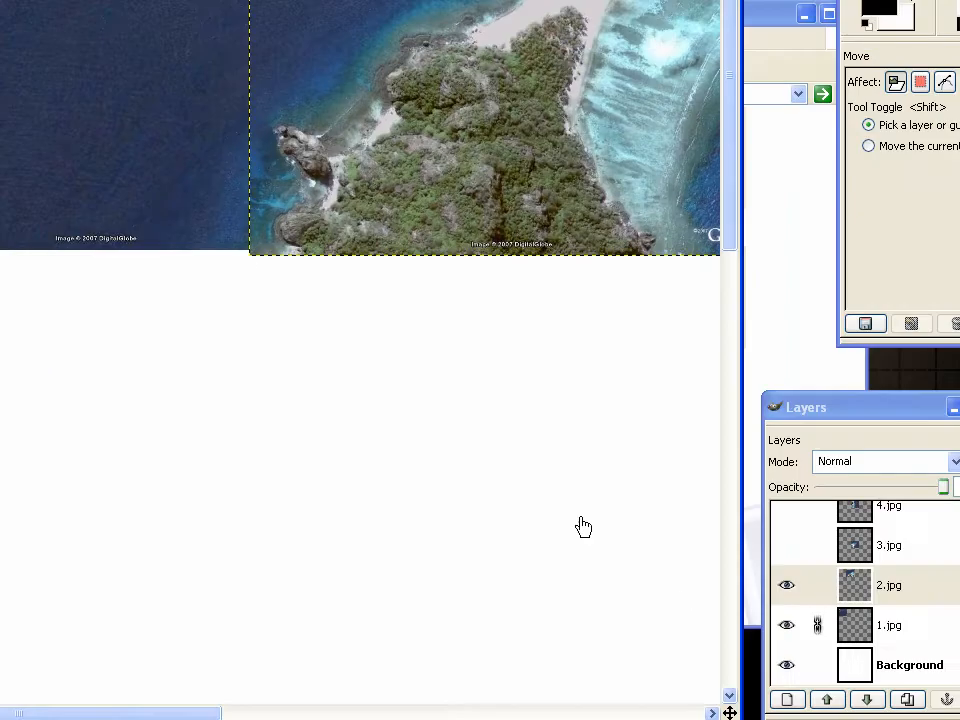
pyautogui.scroll(4, 252, 248)
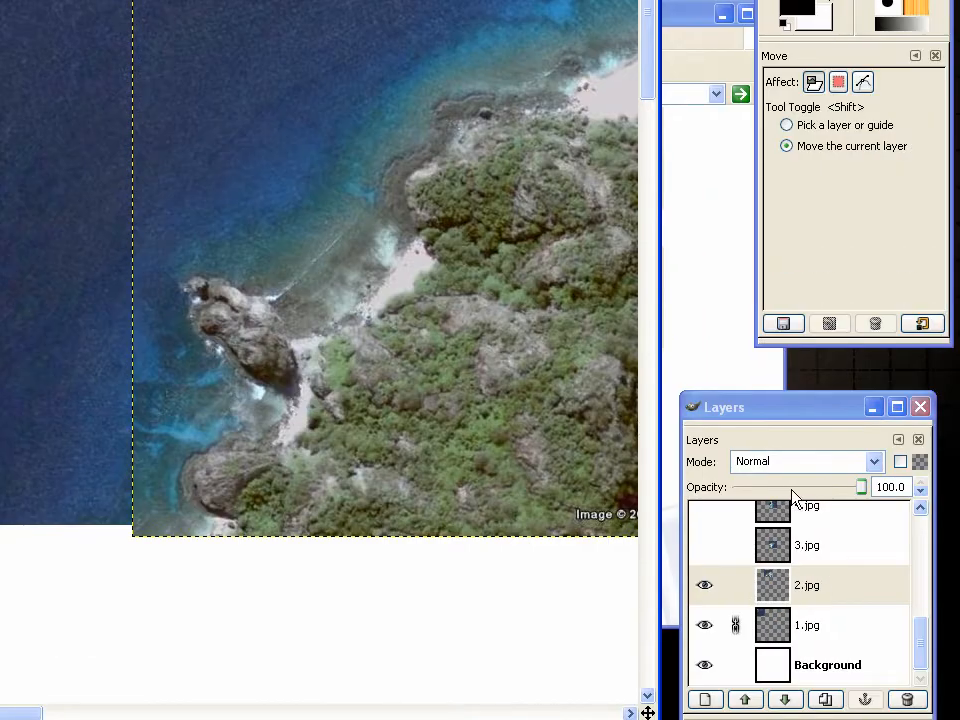
pyautogui.click(874, 608)
pyautogui.click(874, 608)
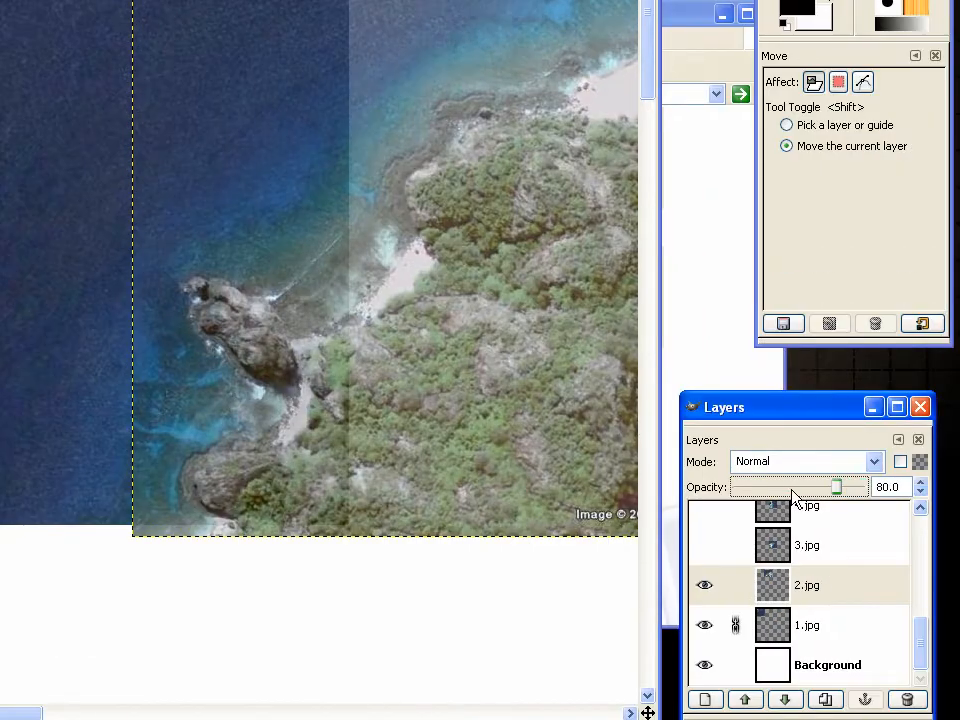
pyautogui.click(874, 608)
pyautogui.click(874, 608)
pyautogui.click(794, 491)
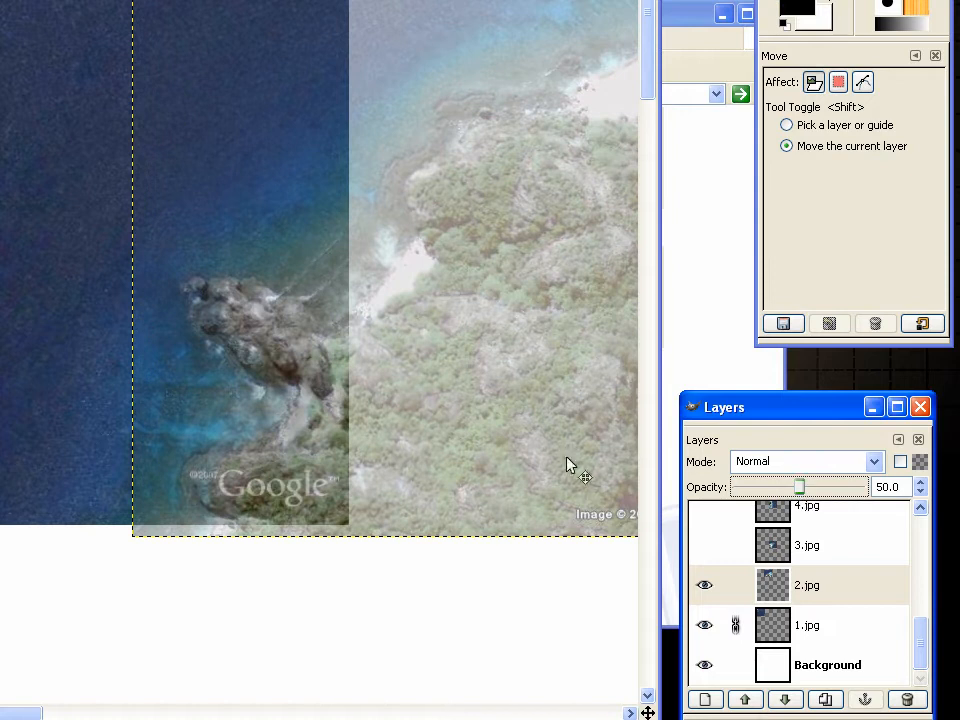
pyautogui.moveTo(321, 405); pyautogui.dragTo(355, 407)
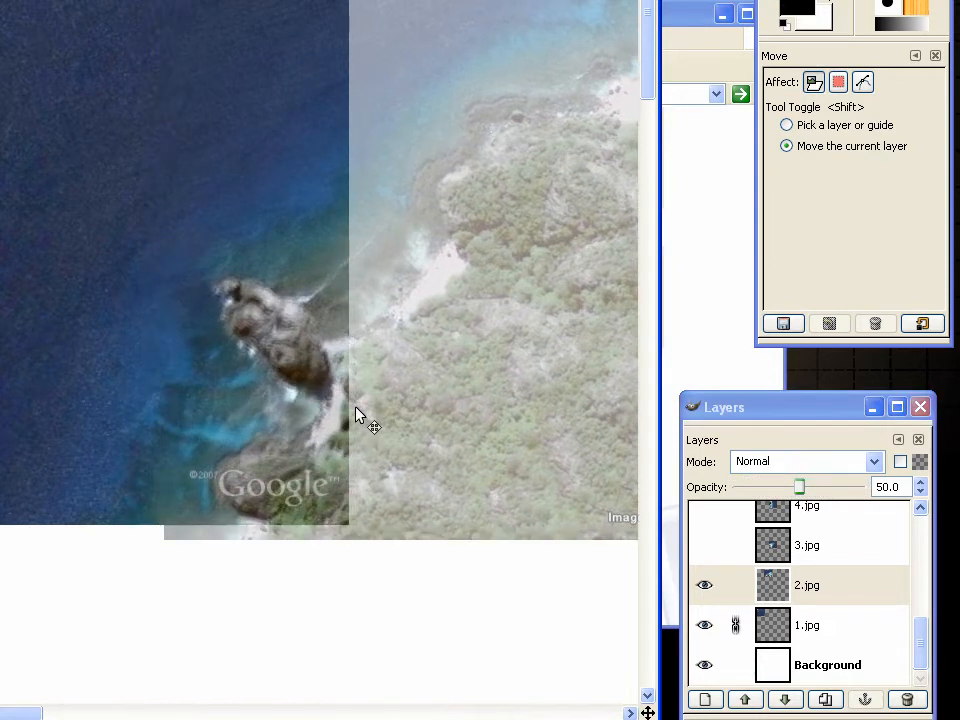
# Nudge the 2.jpg layer slightly up and right until its rock outcrop lines up exactly with 1.jpg
pyautogui.press('+')
pyautogui.scroll(1, 286, 350)
pyautogui.scroll(1, 372, 403)
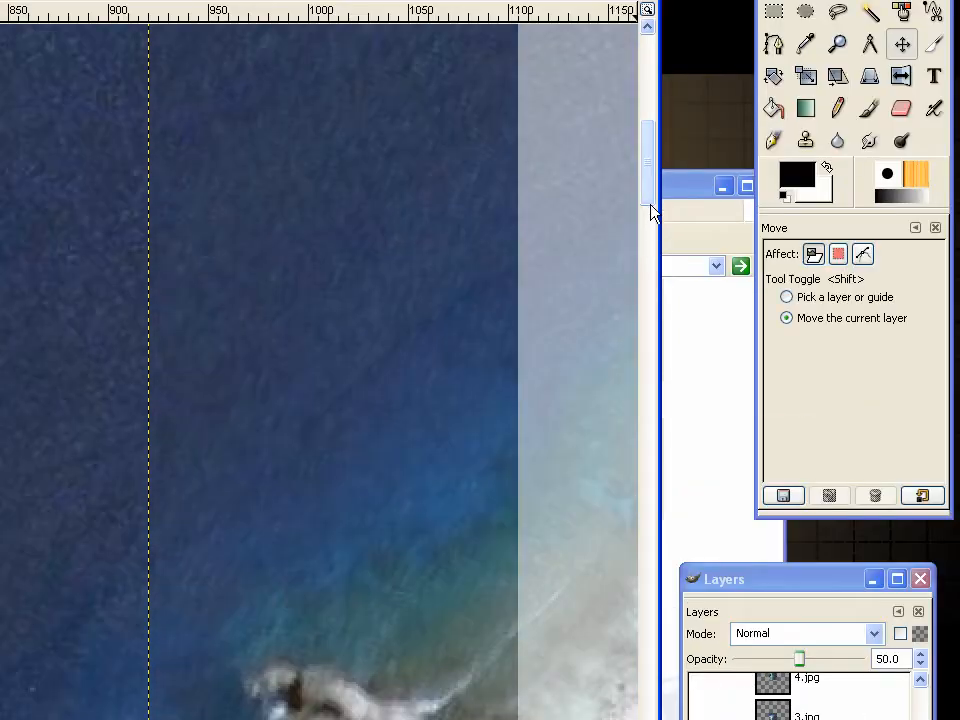
pyautogui.moveTo(650, 202); pyautogui.dragTo(650, 247)
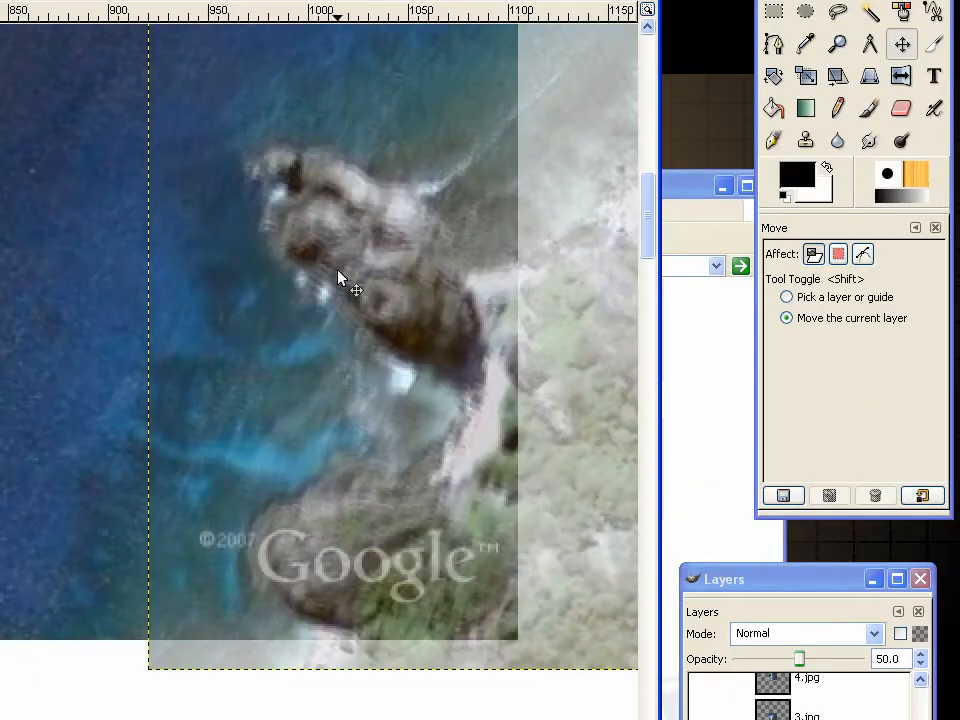
pyautogui.press('Up')
pyautogui.press('Up')
pyautogui.press('Up')
pyautogui.press('Up')
pyautogui.press('Right')
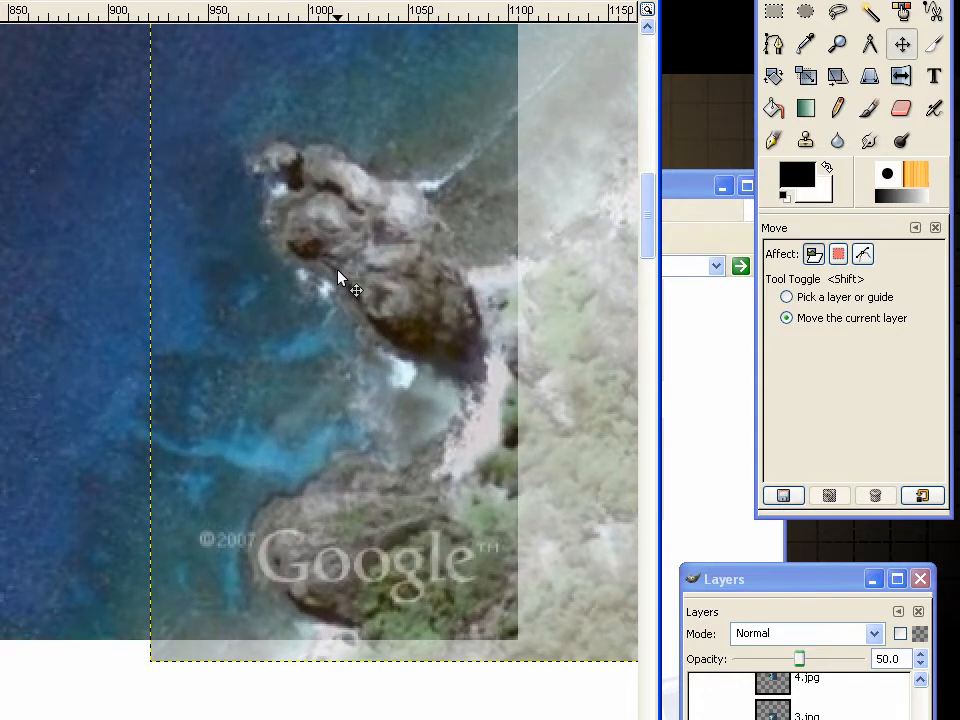
pyautogui.press('Down')
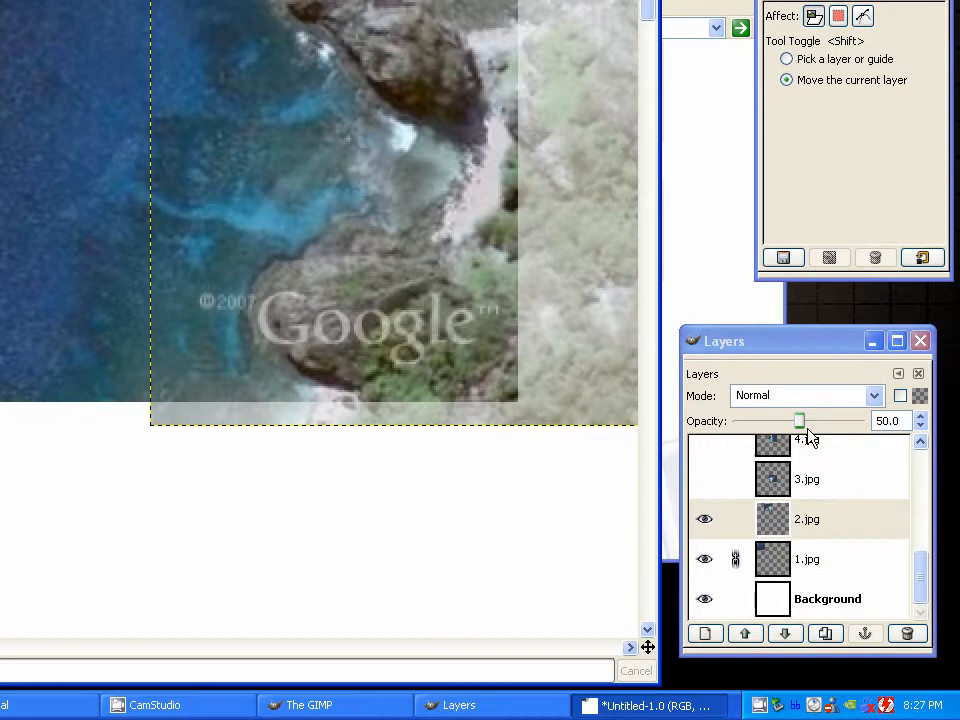
# Restore the 2.jpg layer's opacity to 100 and link the layer
pyautogui.moveTo(801, 658); pyautogui.dragTo(840, 663)
pyautogui.moveTo(839, 420); pyautogui.dragTo(877, 421)
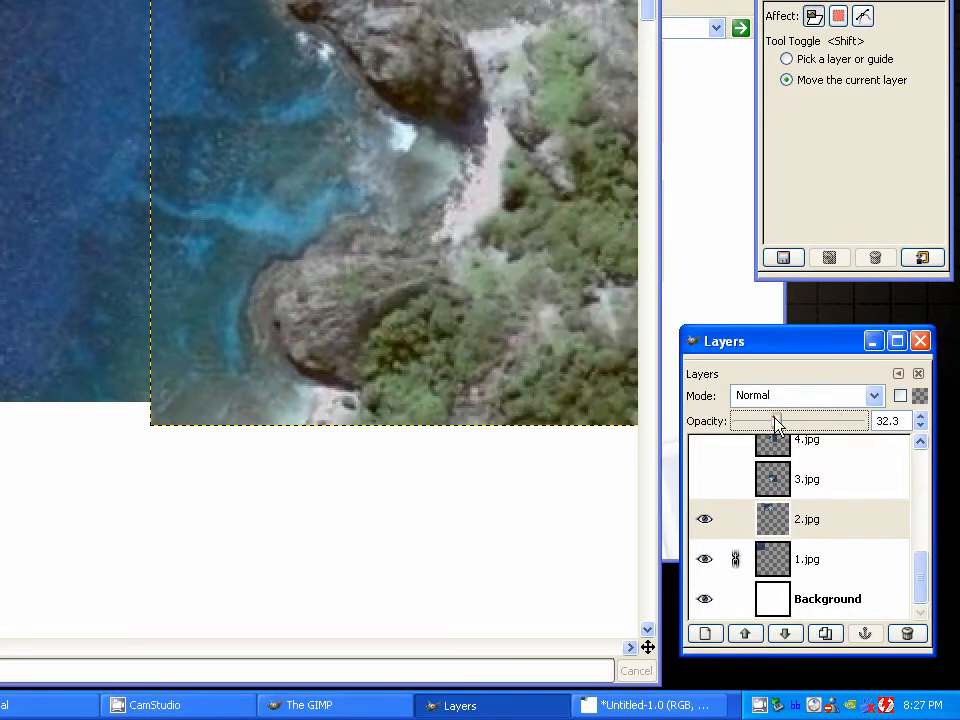
pyautogui.moveTo(777, 423); pyautogui.dragTo(887, 428)
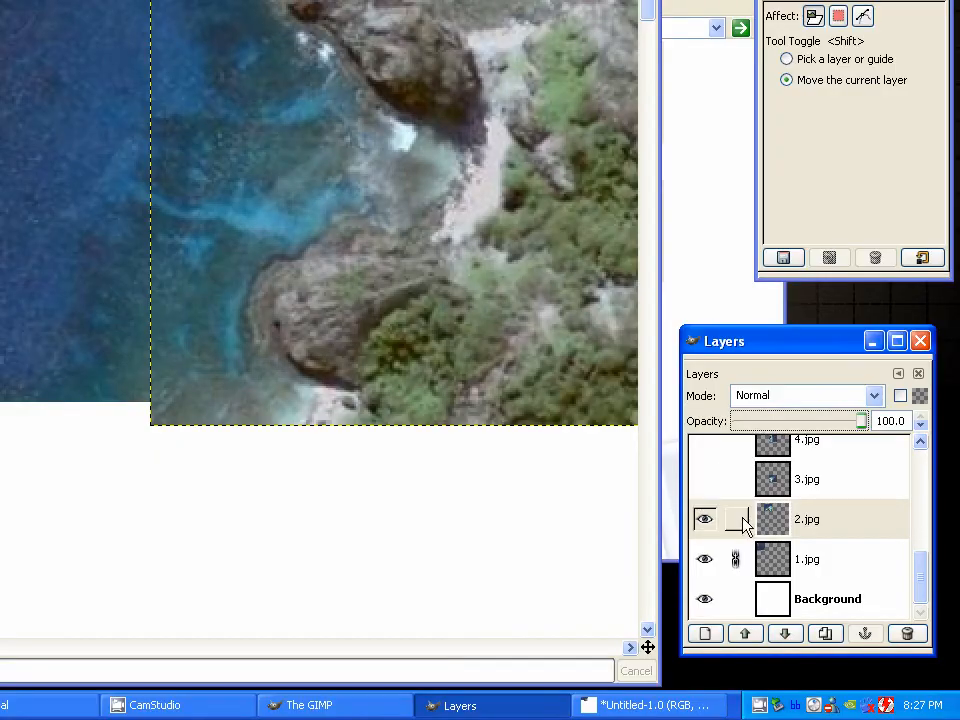
pyautogui.click(737, 520)
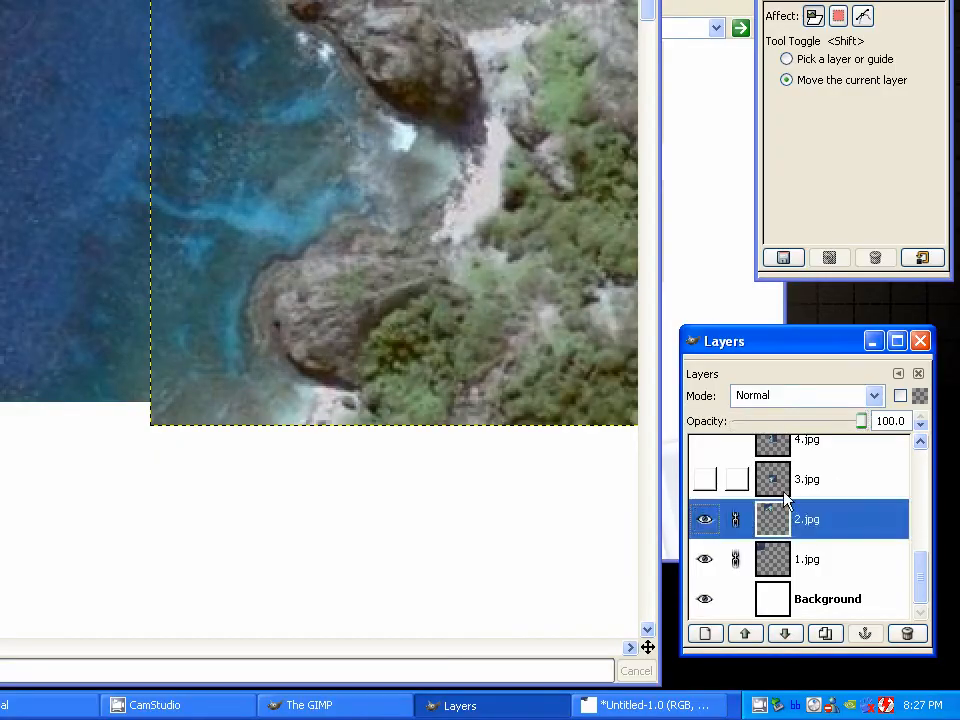
# Select the 3.jpg layer, make it visible and bring the whole picture into view
pyautogui.click(834, 484)
pyautogui.click(414, 311)
pyautogui.scroll(-4, 414, 311)
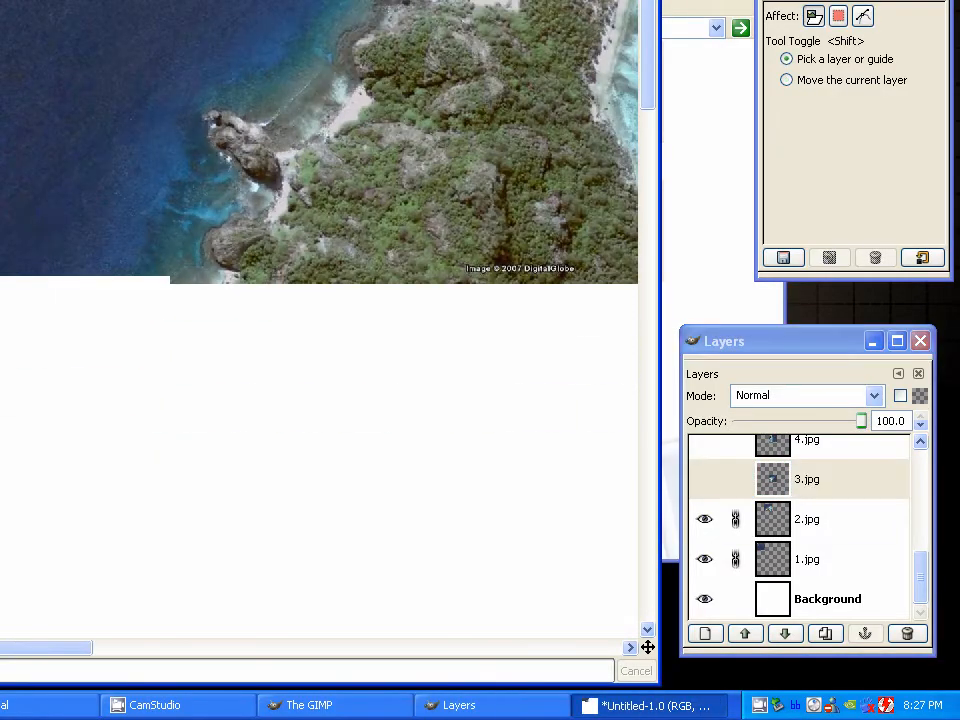
pyautogui.click(705, 479)
pyautogui.moveTo(650, 248); pyautogui.dragTo(650, 386)
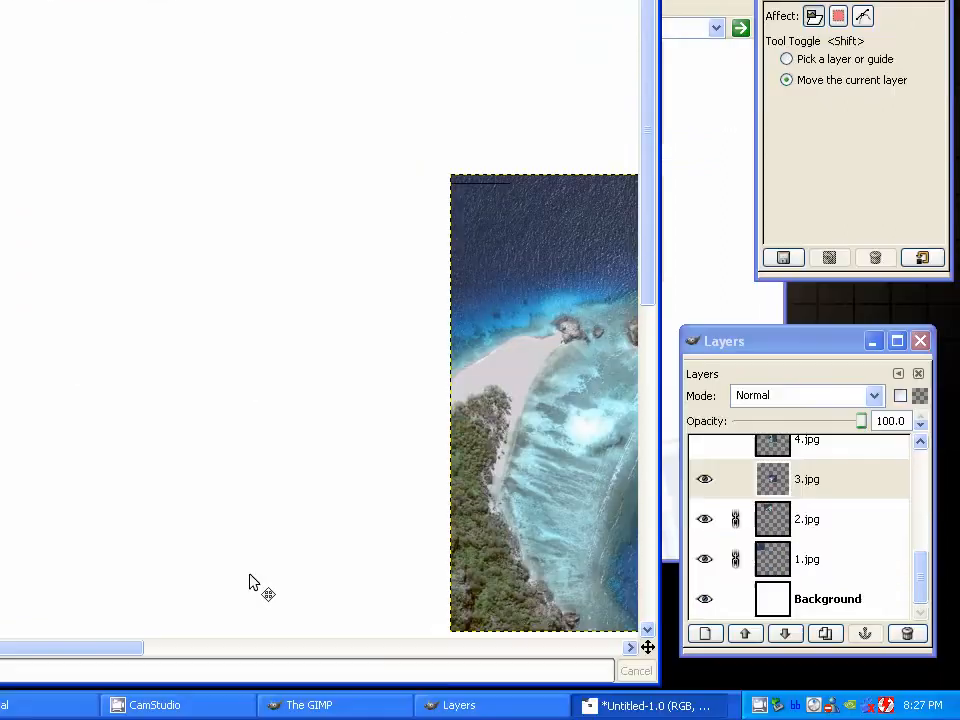
pyautogui.moveTo(242, 648); pyautogui.dragTo(532, 648)
pyautogui.scroll(-2, 320, 270)
pyautogui.scroll(1, 319, 268)
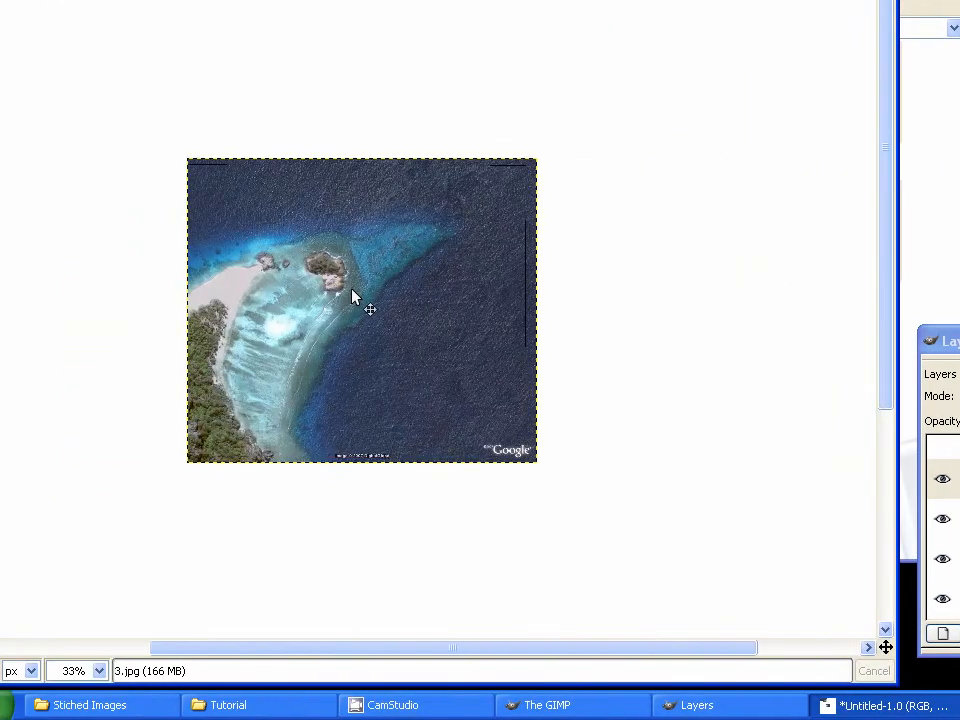
# Move the 3.jpg layer up to the top row so it overlaps the reef on the right part of 2.jpg
pyautogui.moveTo(351, 290); pyautogui.dragTo(472, 182)
pyautogui.moveTo(645, 339); pyautogui.dragTo(646, 222)
pyautogui.moveTo(129, 349); pyautogui.dragTo(0, 257)
pyautogui.scroll(3, 260, 201)
pyautogui.moveTo(260, 207); pyautogui.dragTo(670, 590)
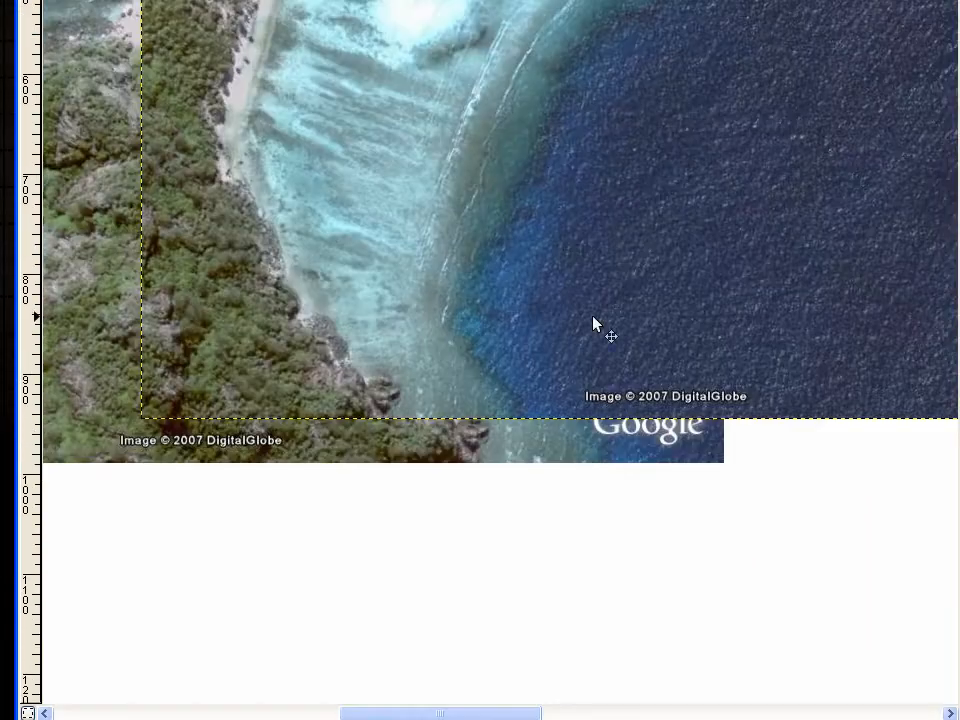
pyautogui.moveTo(285, 190); pyautogui.dragTo(399, 523)
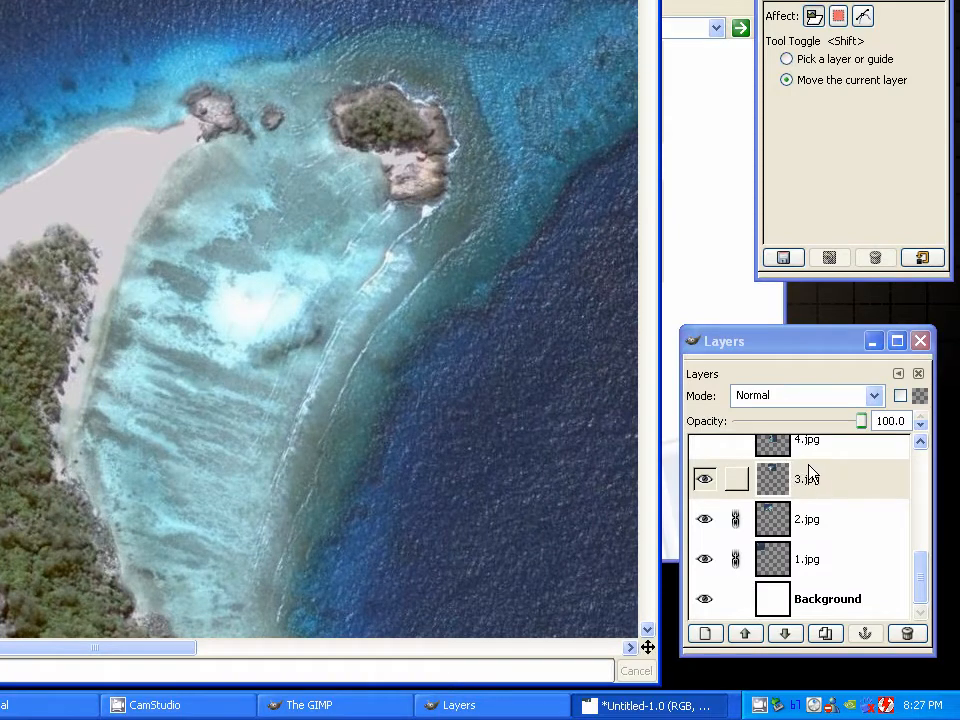
# Set the 3.jpg layer's opacity to 60 and roughly match its sandy point and offshore rocks to those in 2.jpg
pyautogui.moveTo(959, 487); pyautogui.dragTo(959, 494)
pyautogui.moveTo(797, 427); pyautogui.dragTo(785, 427)
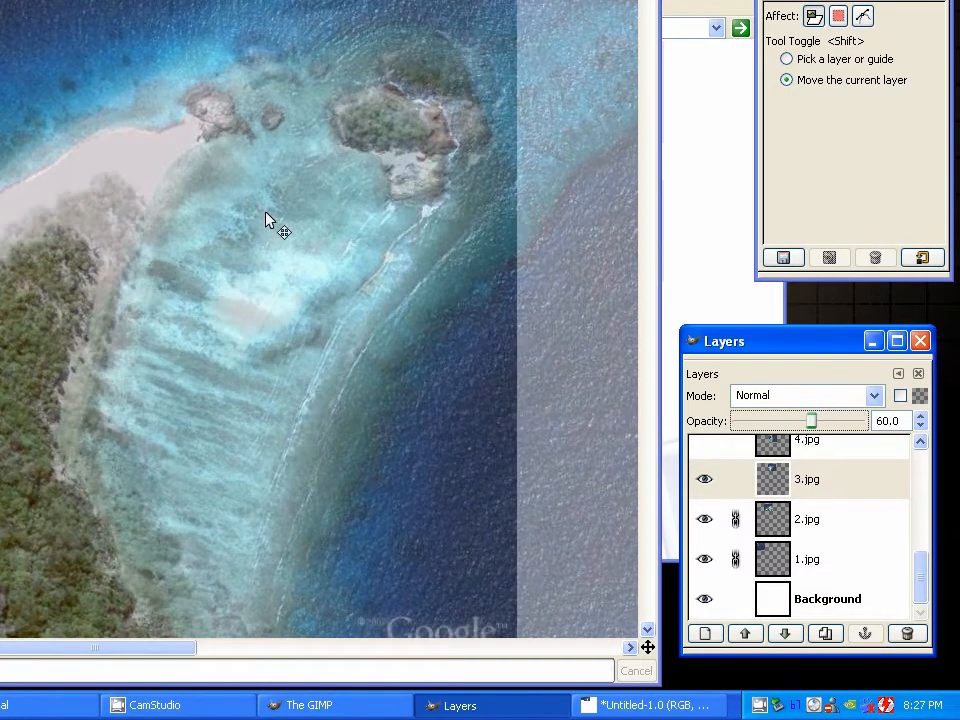
pyautogui.moveTo(272, 219); pyautogui.dragTo(400, 205)
pyautogui.moveTo(521, 206); pyautogui.dragTo(426, 313)
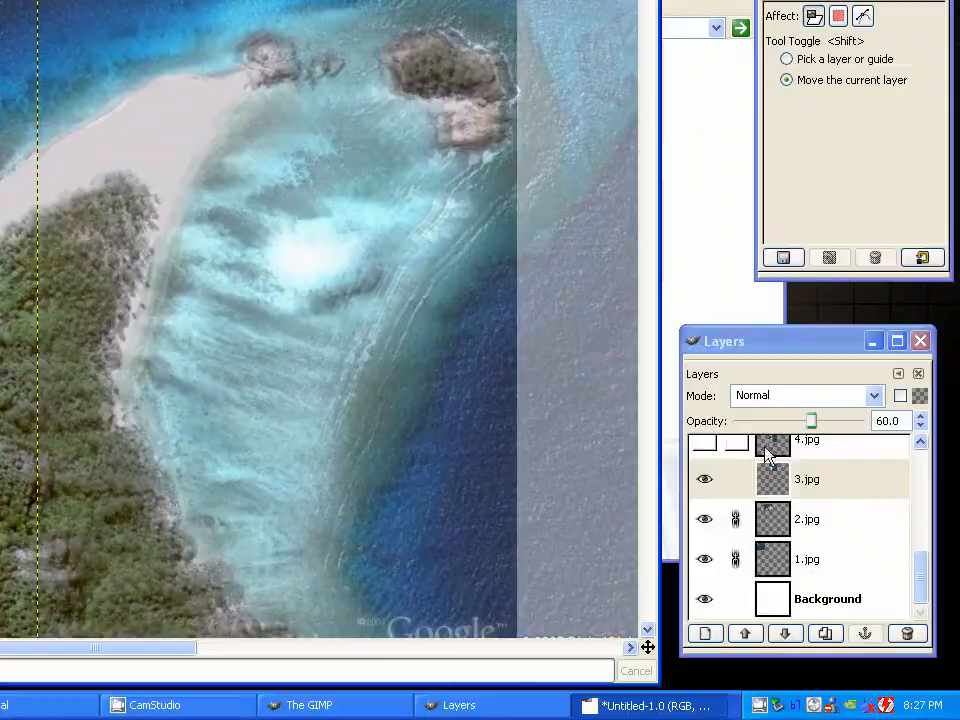
pyautogui.scroll(2, 330, 251)
pyautogui.moveTo(395, 235); pyautogui.dragTo(315, 467)
pyautogui.scroll(2, 319, 465)
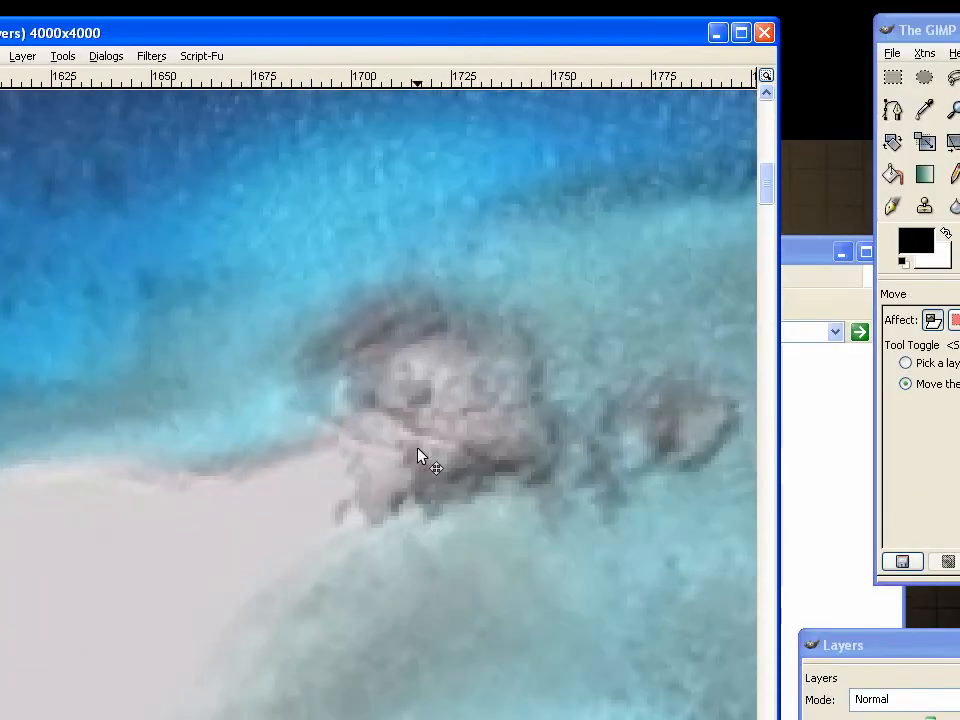
pyautogui.moveTo(420, 457); pyautogui.dragTo(382, 455)
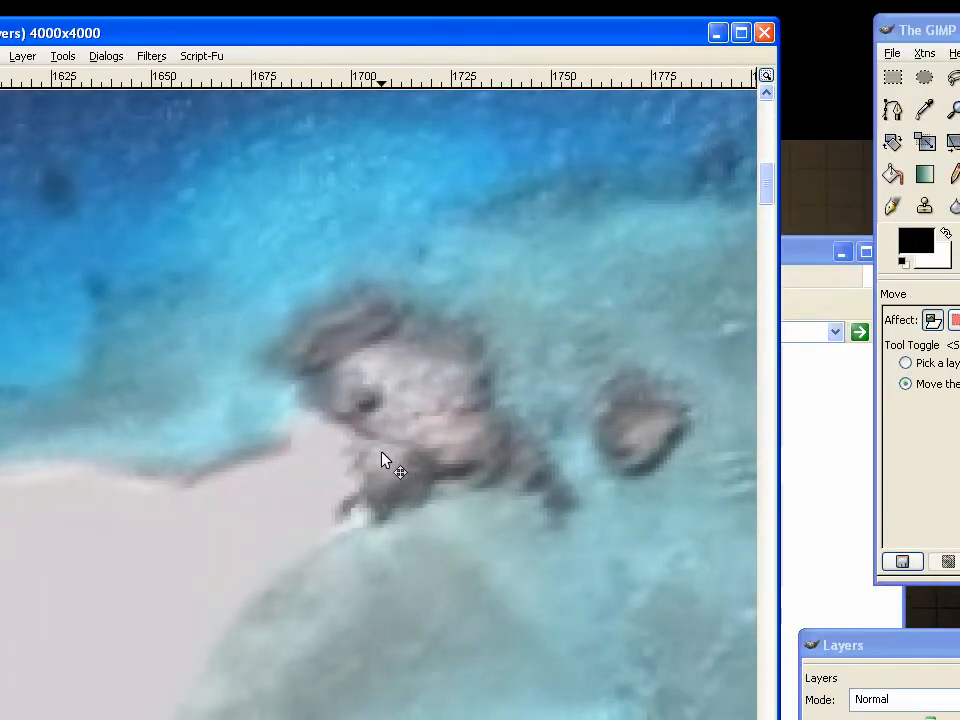
# Nudge the 3.jpg layer slightly left and down until the rocks at the sandy point line up exactly with 2.jpg
pyautogui.press('Left')
pyautogui.press('Right')
pyautogui.press('Up')
pyautogui.press('Left')
pyautogui.press('Down')
pyautogui.press('Left')
pyautogui.press('Down')
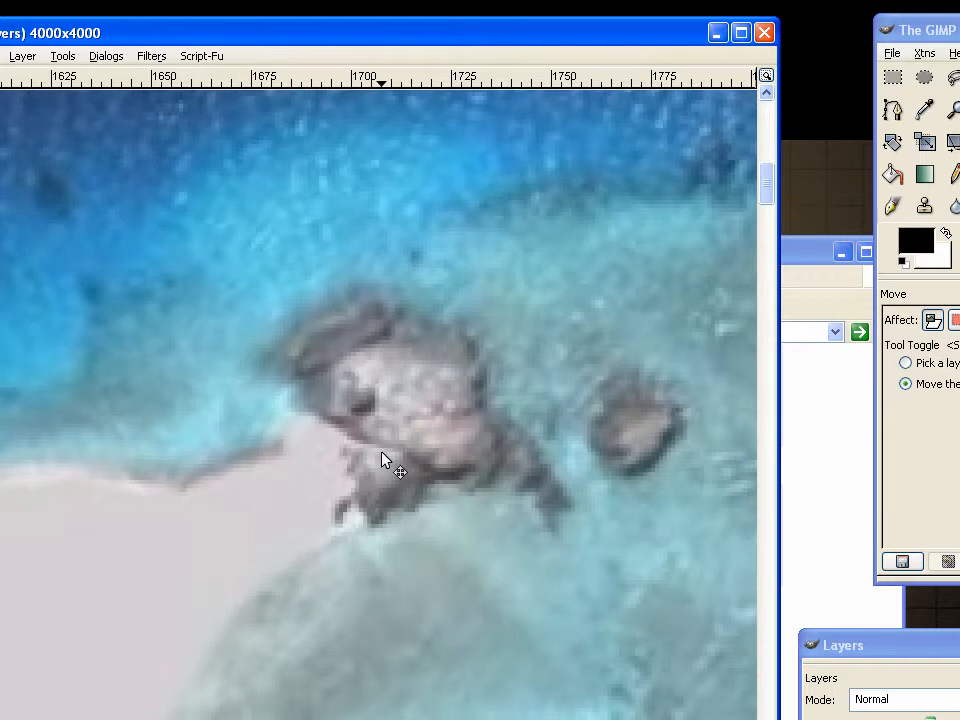
pyautogui.scroll(-2, 375, 440)
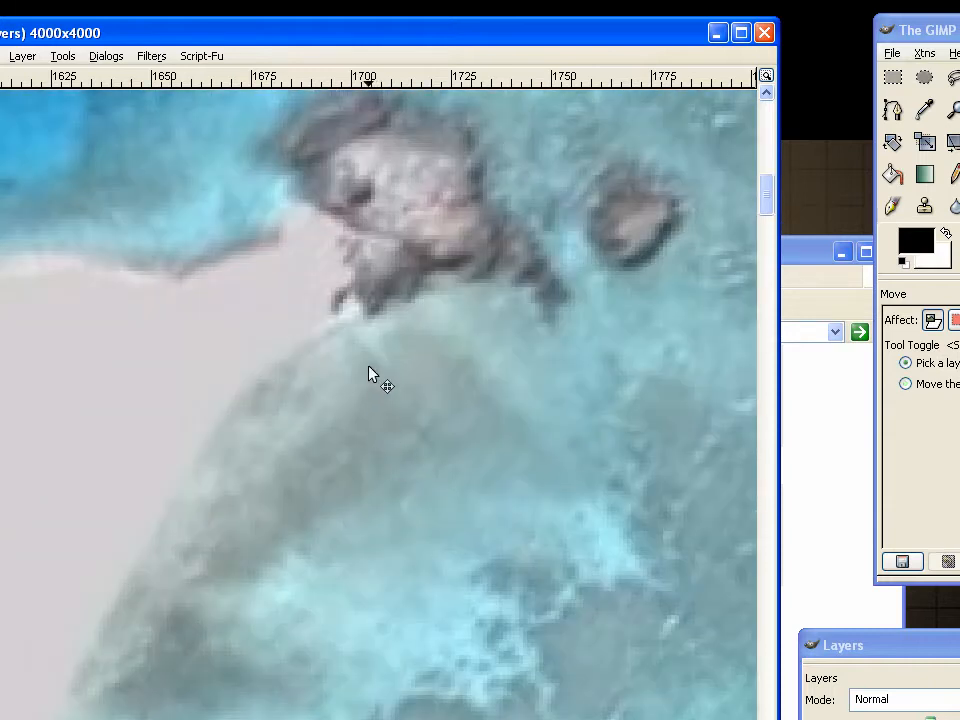
pyautogui.scroll(-2, 370, 373)
pyautogui.press('shift')
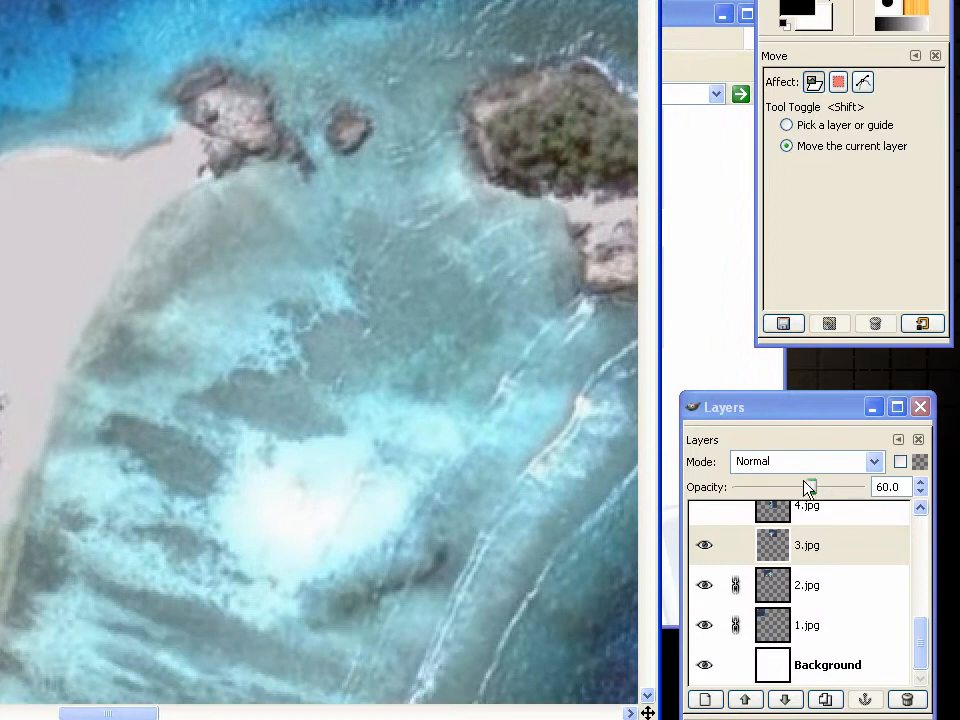
# Compare the reef overlap at full and reduced opacity, leaving the 3.jpg layer at 100, and link the layer
pyautogui.moveTo(808, 487); pyautogui.dragTo(866, 487)
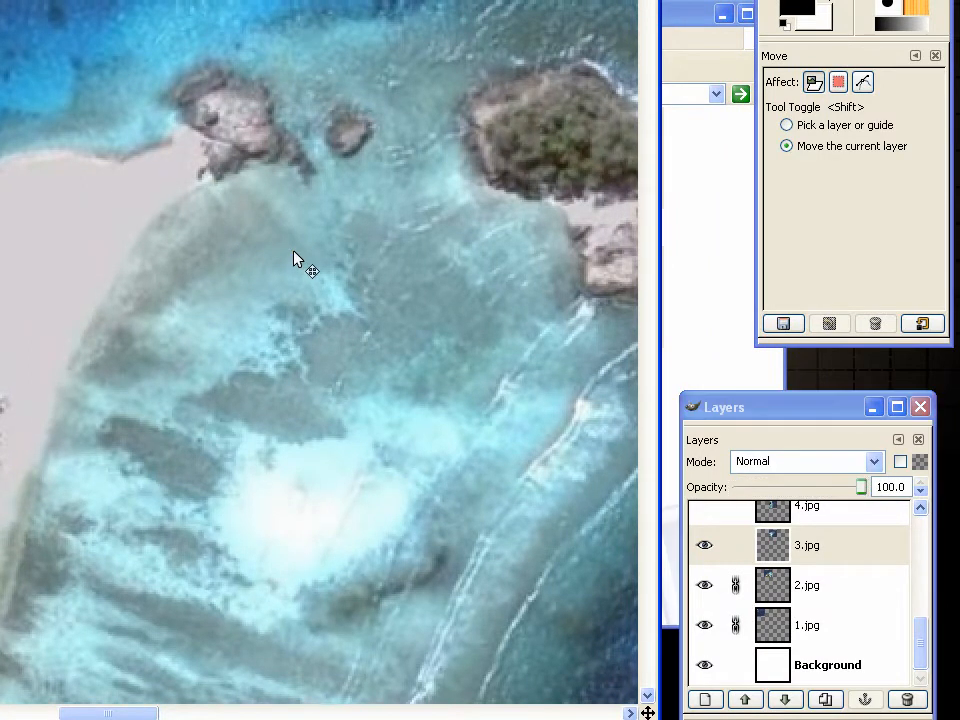
pyautogui.click(797, 487)
pyautogui.click(760, 488)
pyautogui.click(760, 488)
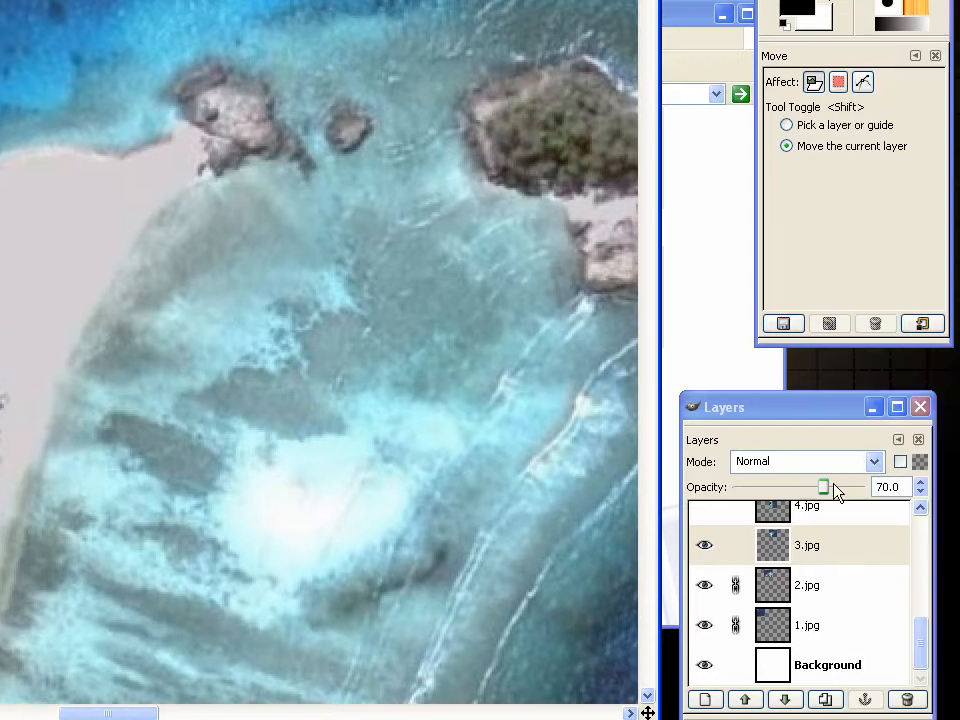
pyautogui.moveTo(836, 492); pyautogui.dragTo(866, 488)
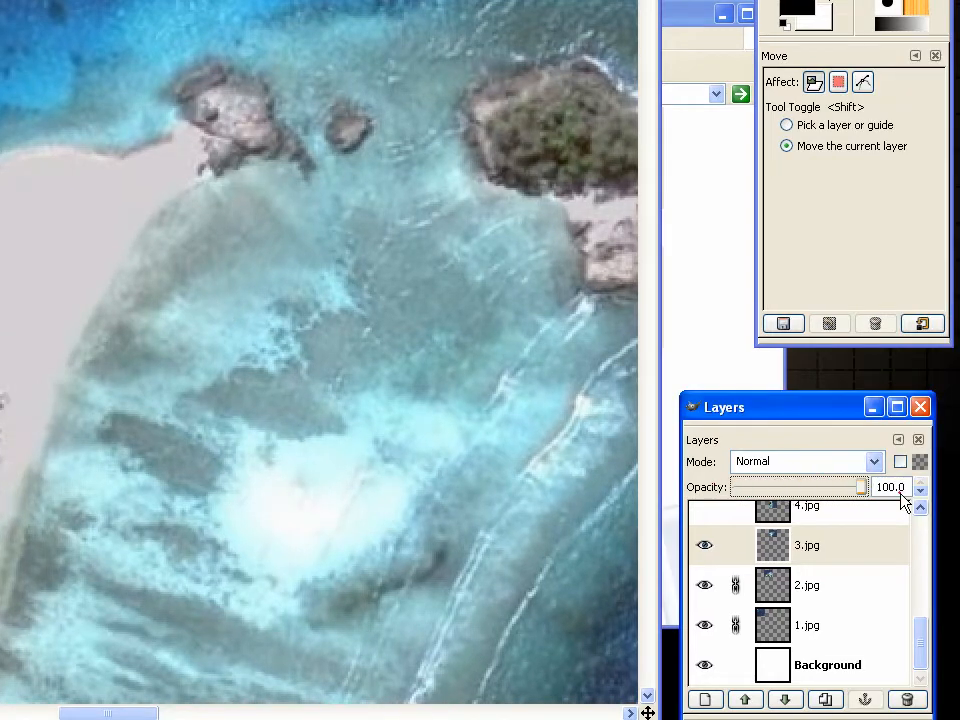
pyautogui.click(735, 545)
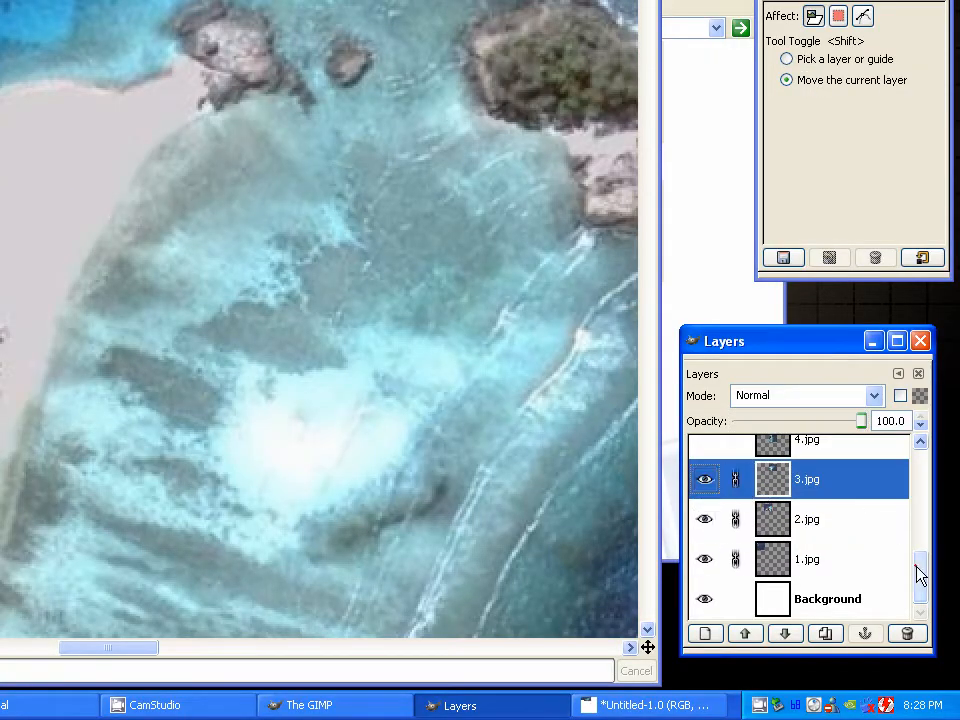
# Show the 4.jpg layer and move it up beneath 3.jpg so it overlaps the lower part of that picture
pyautogui.scroll(1, 920, 575)
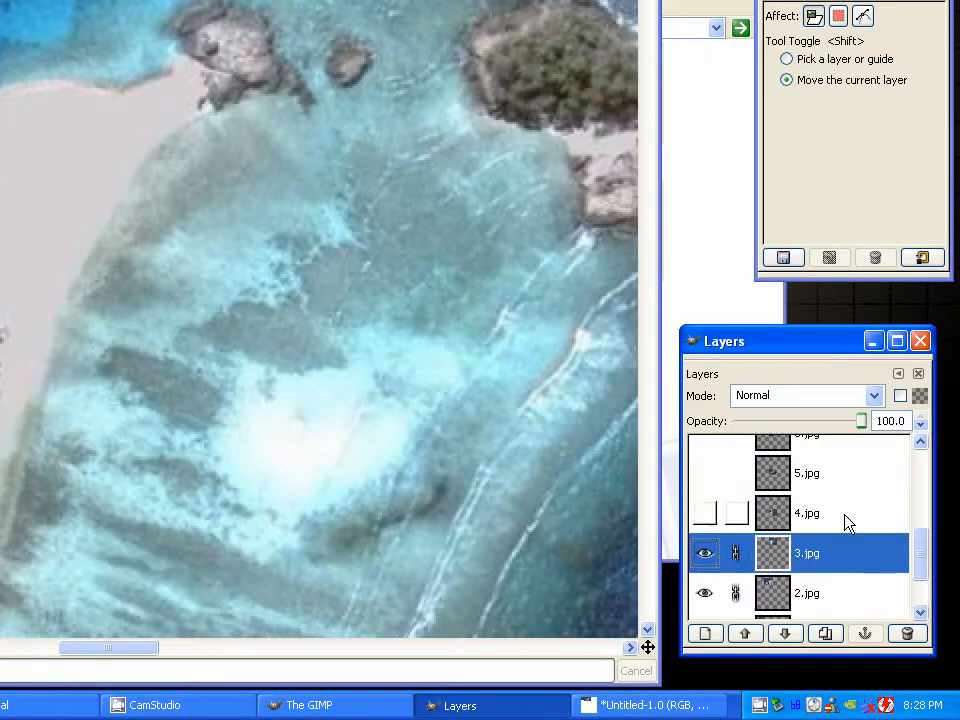
pyautogui.click(846, 518)
pyautogui.click(425, 304)
pyautogui.scroll(-5, 345, 274)
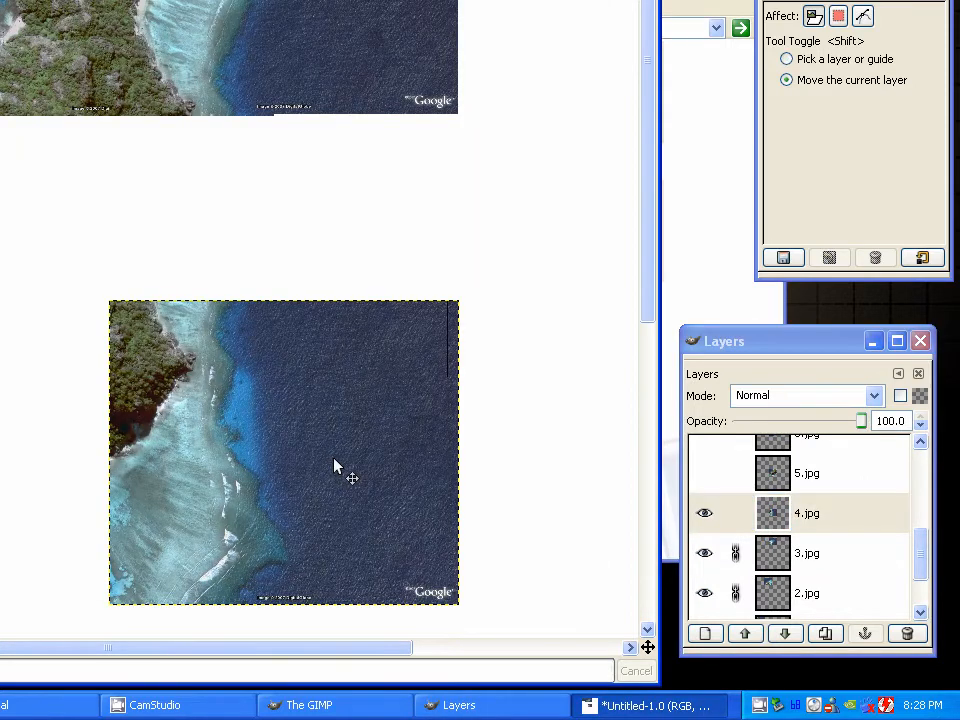
pyautogui.moveTo(334, 458); pyautogui.dragTo(328, 210)
# Set the 4.jpg layer's opacity to 50 and align its rocky headland and wave crests with the pictures above
pyautogui.scroll(5, 423, 225)
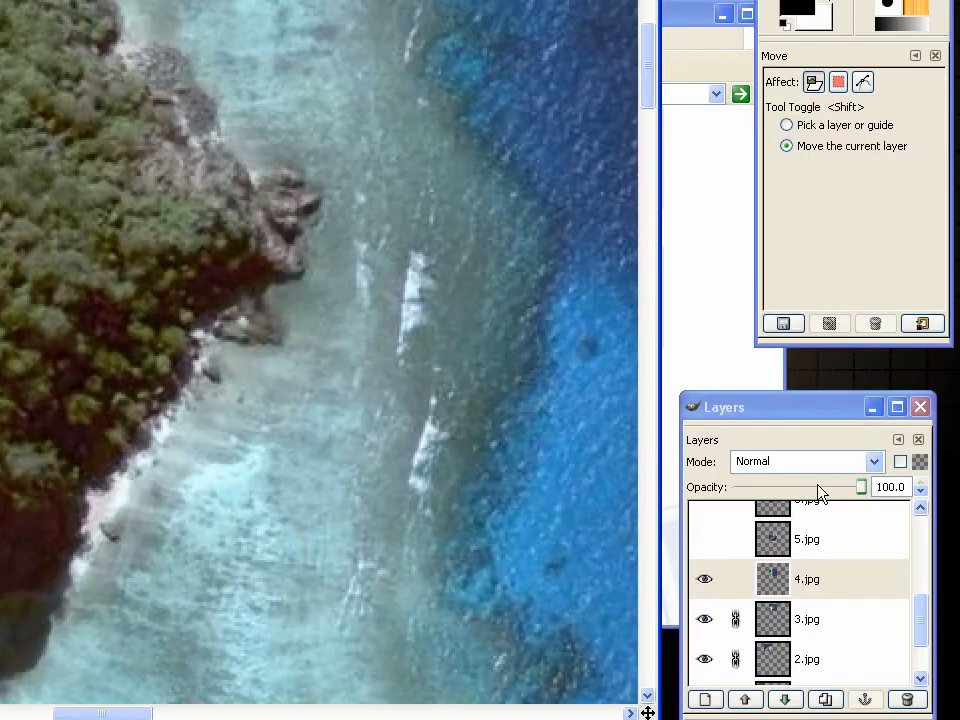
pyautogui.click(800, 491)
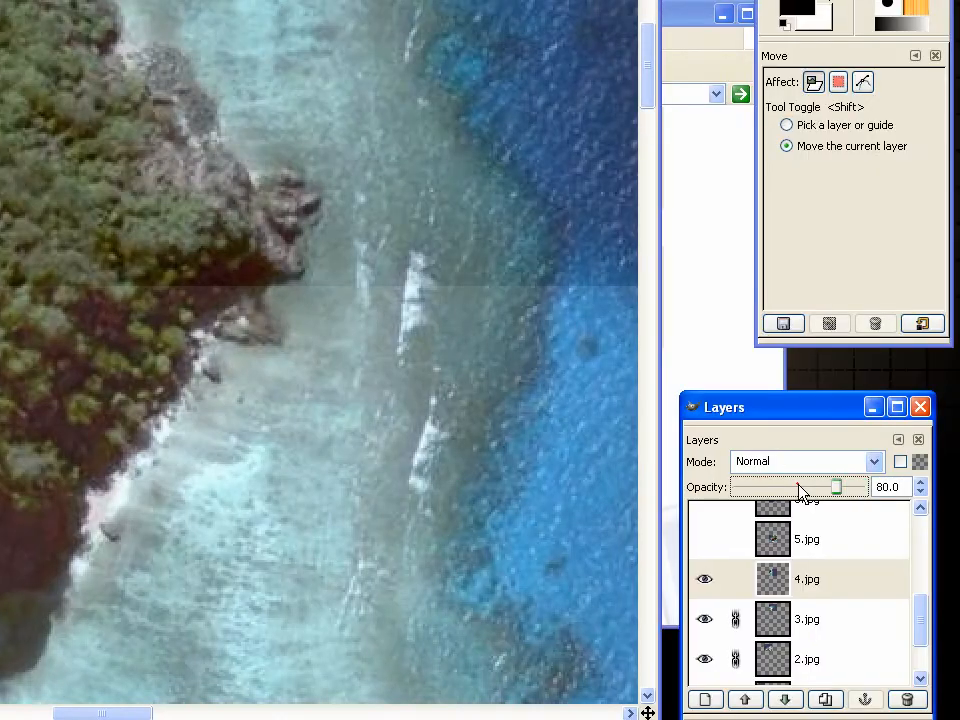
pyautogui.moveTo(423, 384)
pyautogui.mouseDown()
pyautogui.moveTo(426, 368)
pyautogui.moveTo(423, 381)
pyautogui.mouseUp()
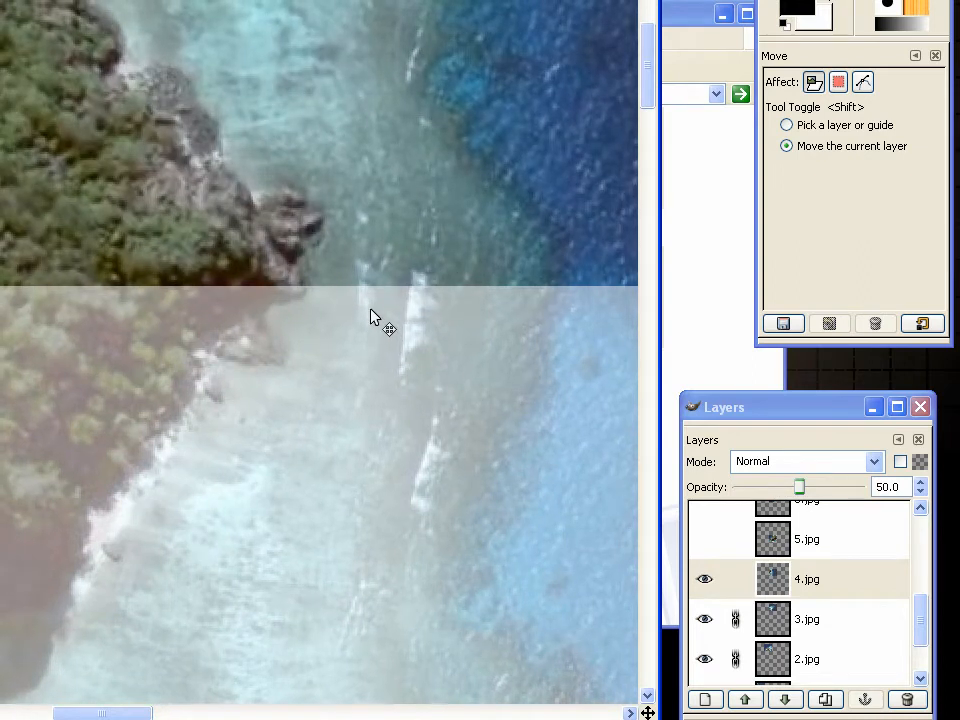
# Raise the 4.jpg layer's opacity to 95.2 and link the layer
pyautogui.moveTo(812, 490); pyautogui.dragTo(857, 487)
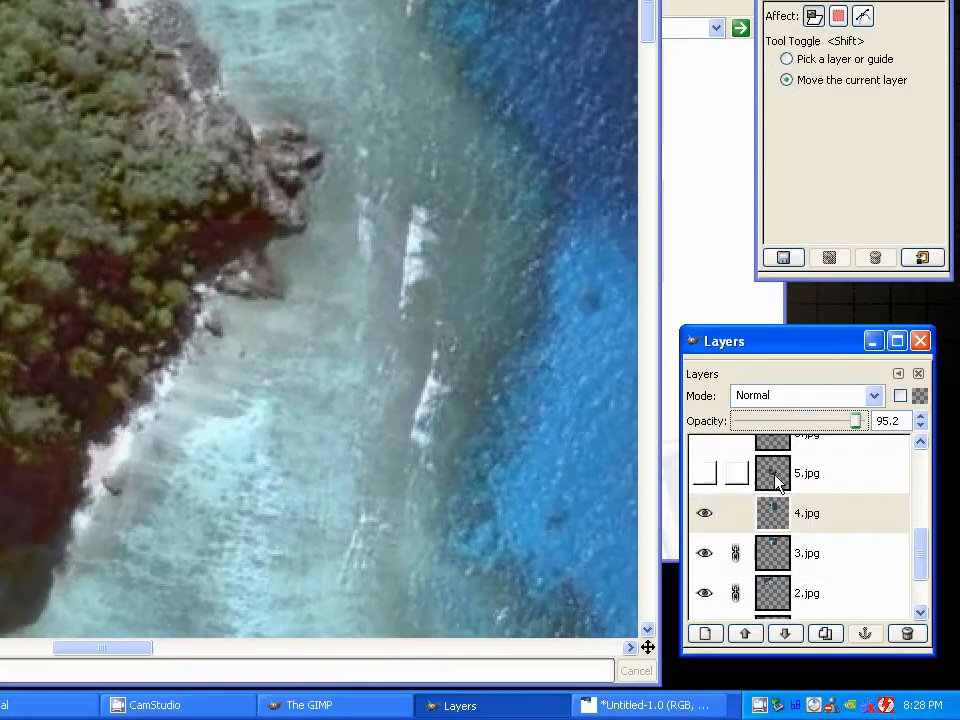
pyautogui.click(737, 519)
# Show the 5.jpg layer and move it beneath 2.jpg so it overlaps the island's forest and the left part of 4.jpg
pyautogui.click(727, 485)
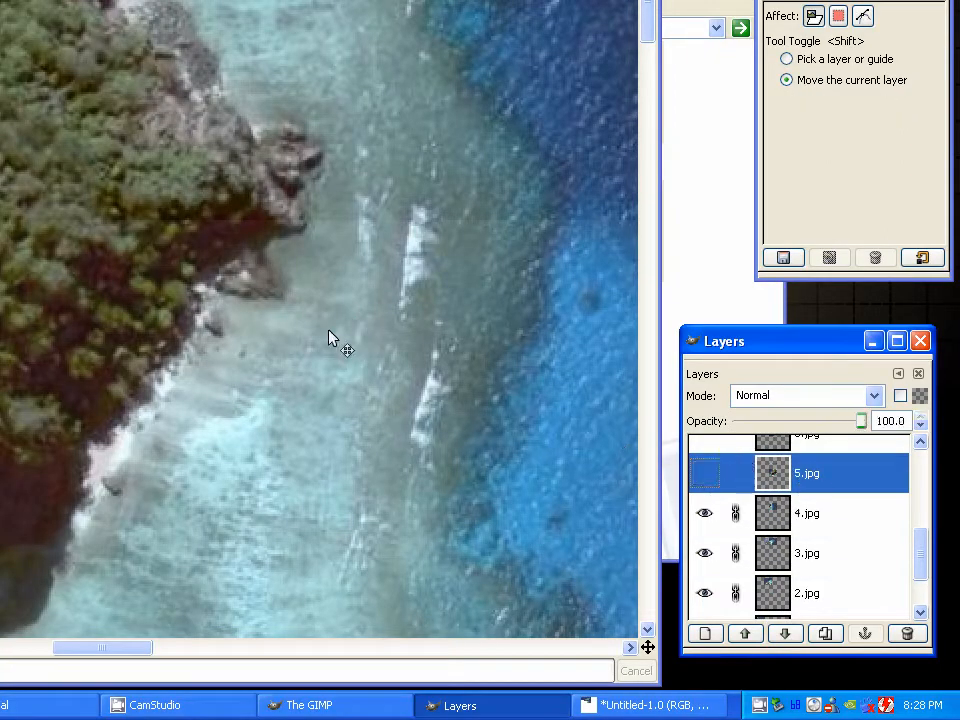
pyautogui.moveTo(265, 324); pyautogui.dragTo(272, 306)
pyautogui.scroll(-4, 390, 196)
pyautogui.scroll(-1, 390, 196)
pyautogui.scroll(-1, 388, 248)
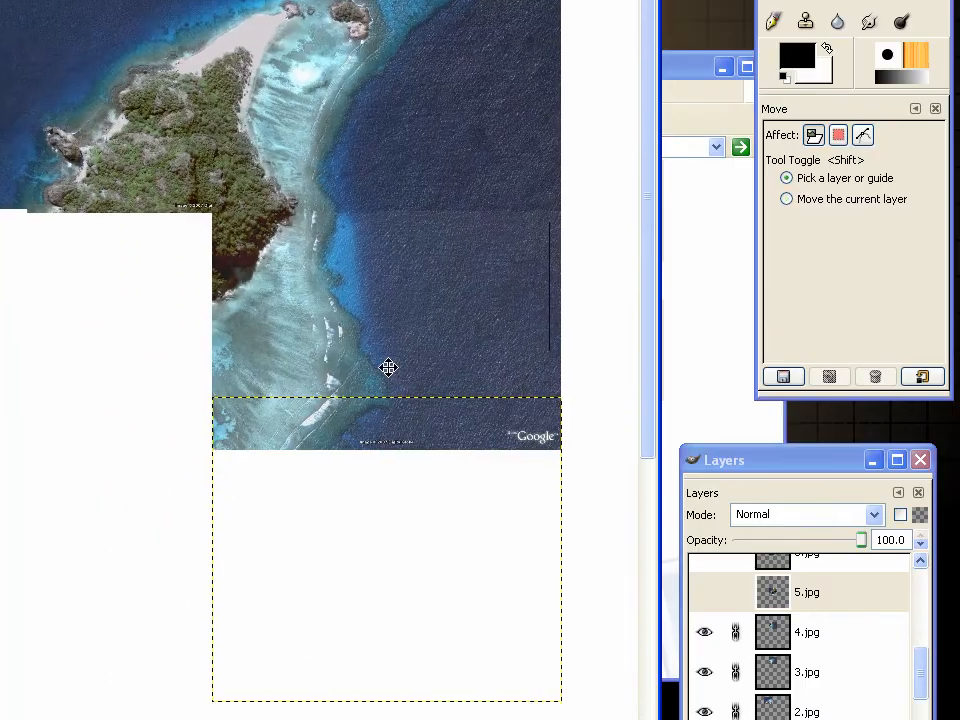
pyautogui.click(704, 592)
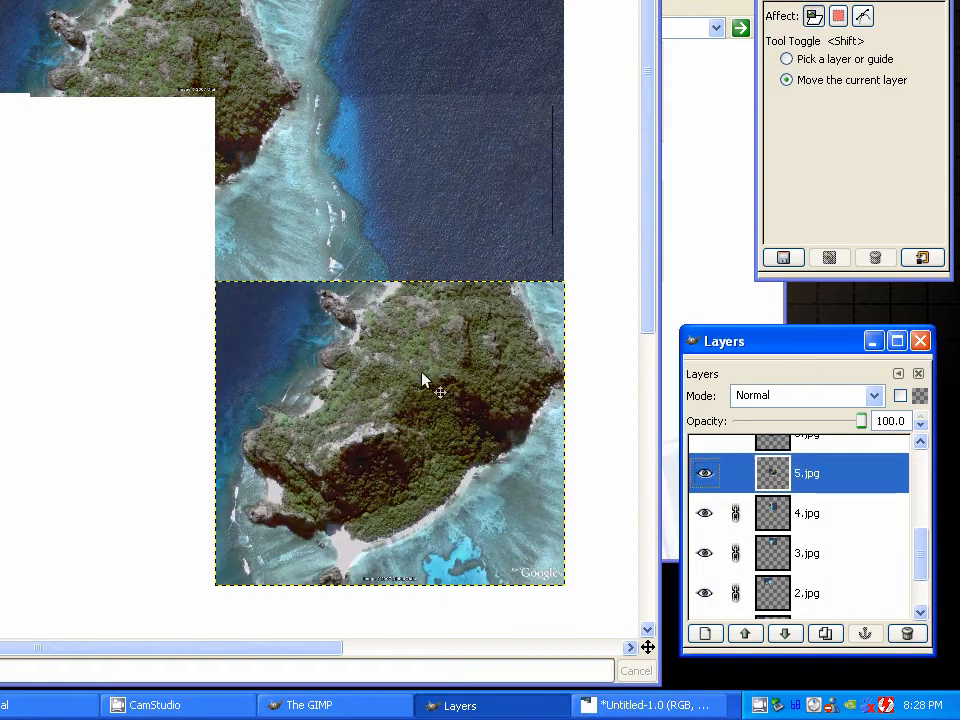
pyautogui.moveTo(422, 380); pyautogui.dragTo(131, 96)
pyautogui.moveTo(249, 208); pyautogui.dragTo(255, 203)
# Set the 5.jpg layer's opacity to 60 and roughly match its forest and eastern shoreline to the pictures below it
pyautogui.moveTo(848, 543); pyautogui.dragTo(793, 542)
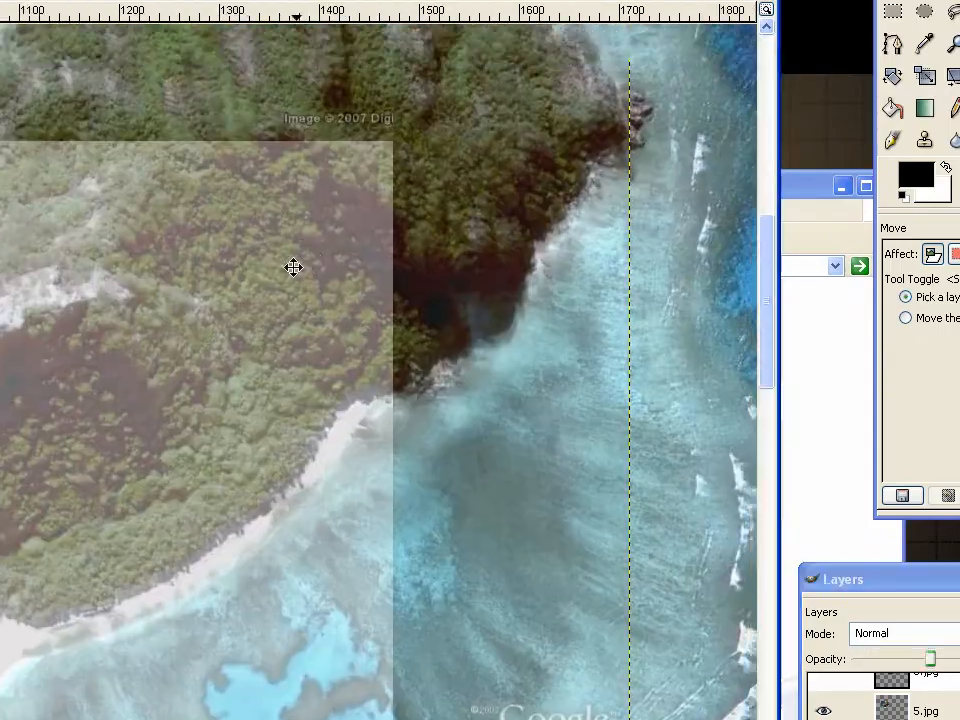
pyautogui.moveTo(293, 267); pyautogui.dragTo(84, 180)
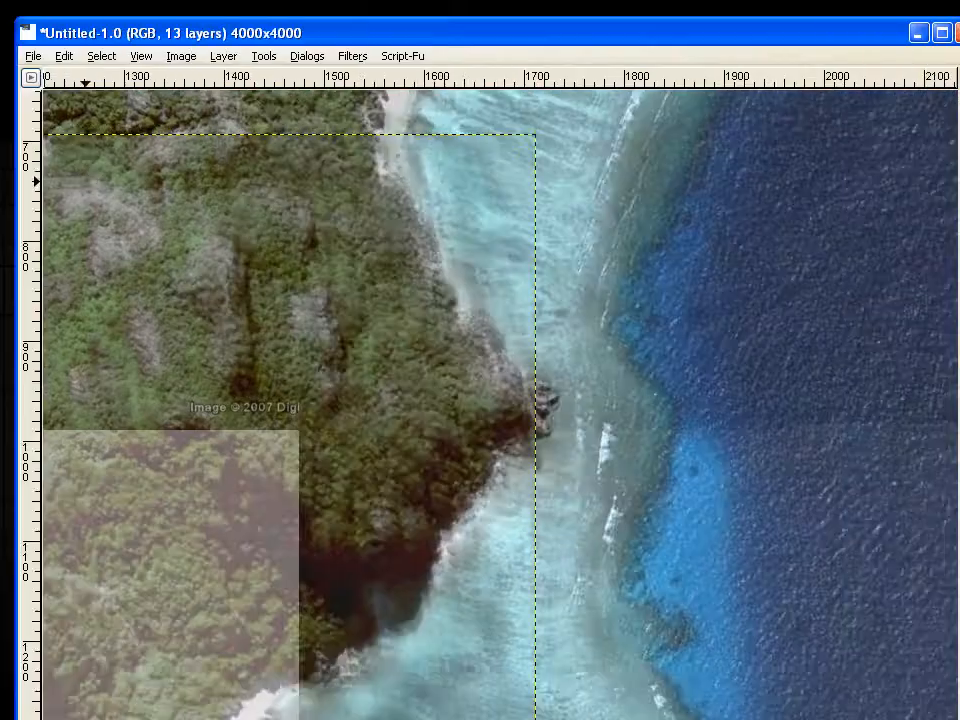
pyautogui.scroll(1, 306, 253)
pyautogui.moveTo(306, 253); pyautogui.dragTo(460, 473)
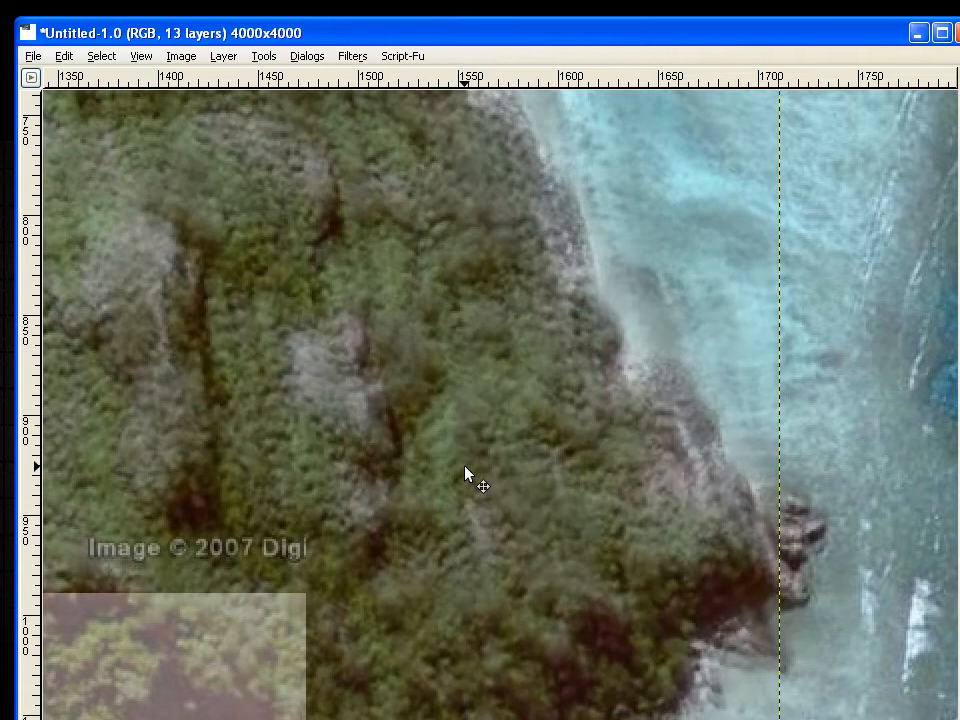
pyautogui.moveTo(465, 472); pyautogui.dragTo(466, 485)
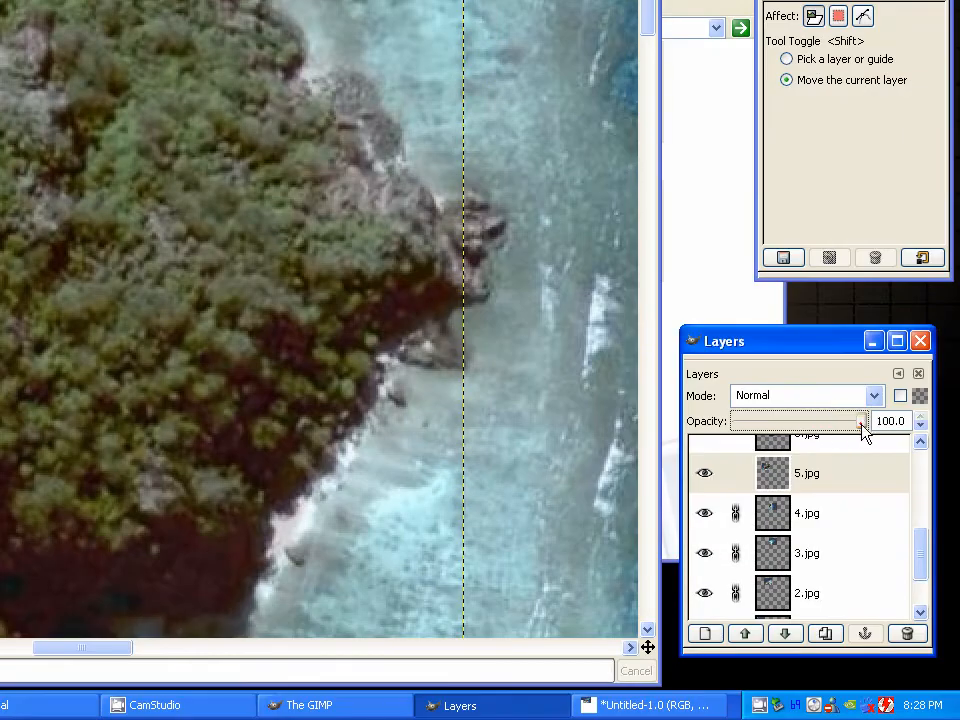
# Lower the 5.jpg layer's opacity again and nudge it until the rocky headland lines up exactly with 4.jpg
pyautogui.moveTo(864, 430); pyautogui.dragTo(808, 433)
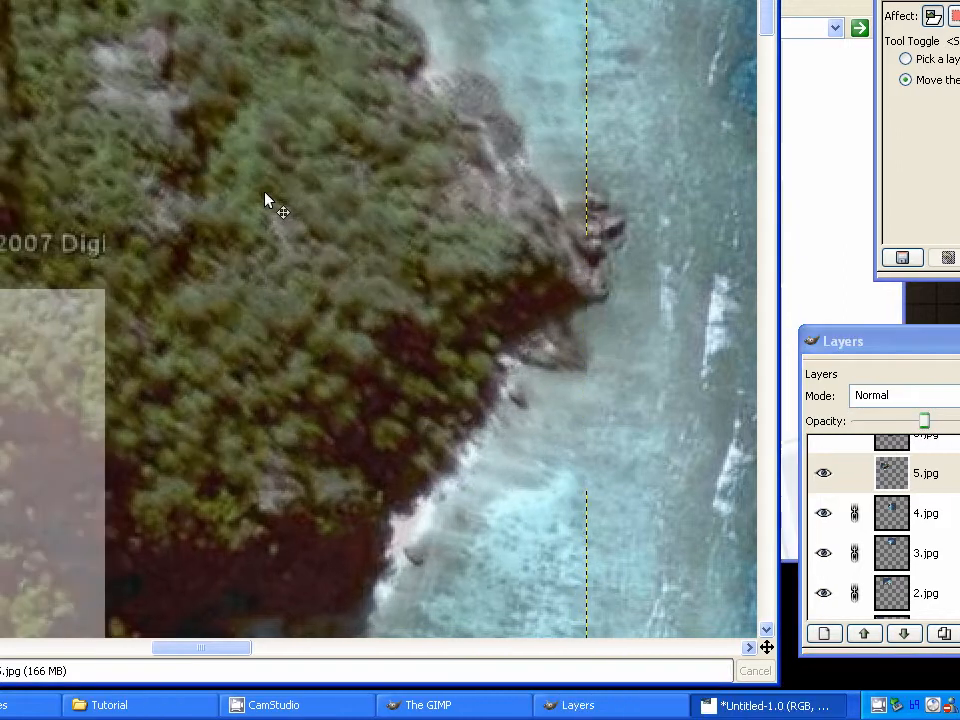
pyautogui.press('Left')
pyautogui.press('Left')
pyautogui.press('Left')
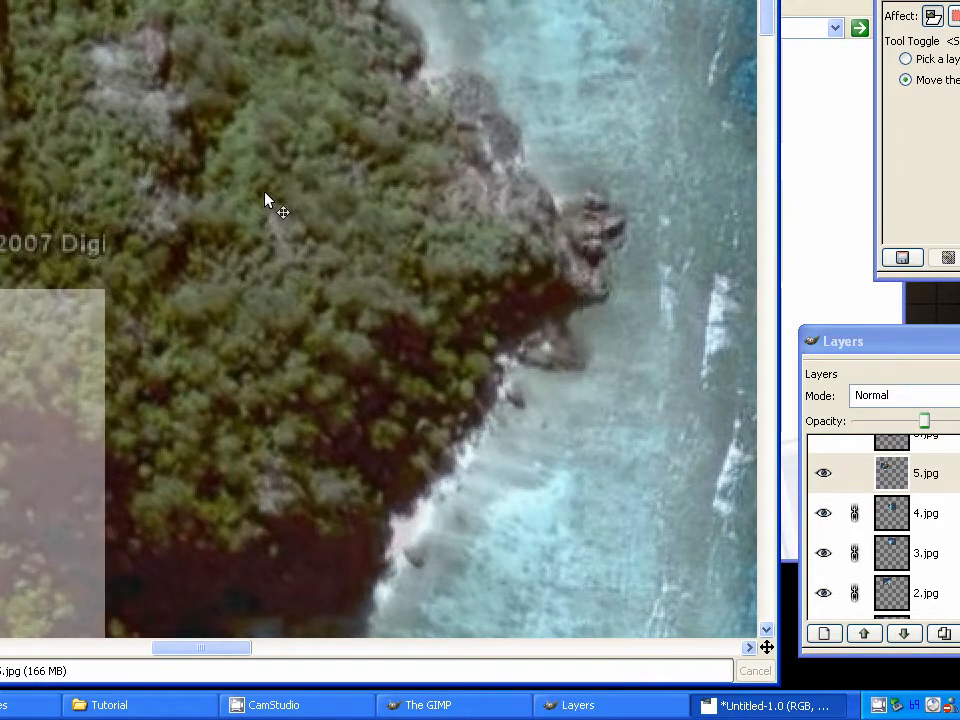
pyautogui.press('Up')
pyautogui.press('Up')
pyautogui.press('Up')
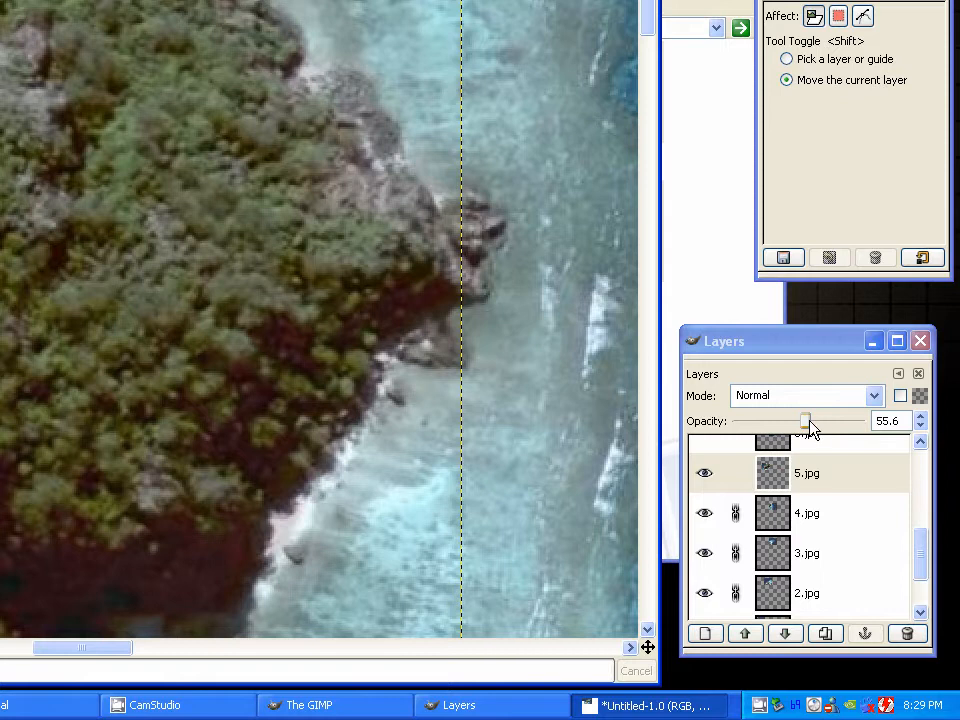
pyautogui.moveTo(809, 422); pyautogui.dragTo(778, 423)
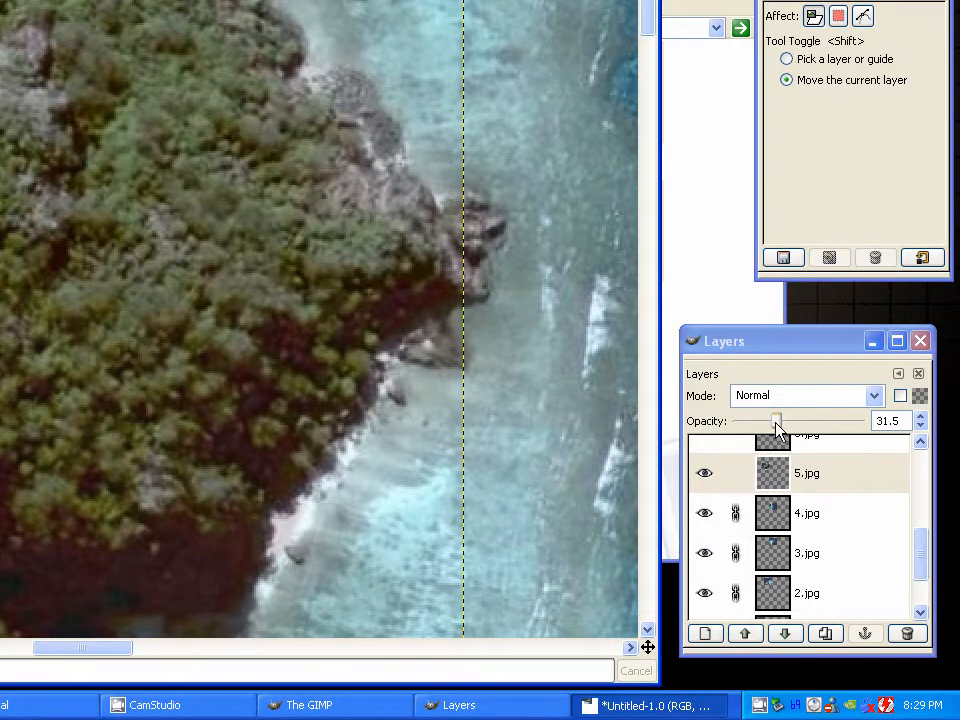
# Restore the 5.jpg layer's opacity to 100 and link the layer
pyautogui.moveTo(775, 420); pyautogui.dragTo(913, 429)
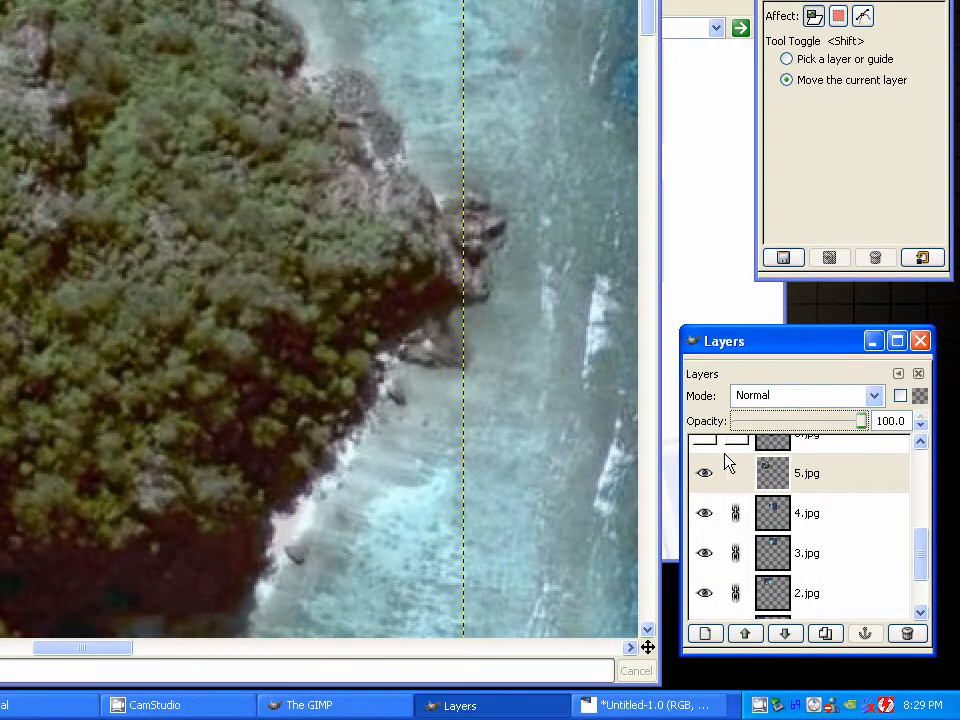
pyautogui.moveTo(923, 557); pyautogui.dragTo(926, 527)
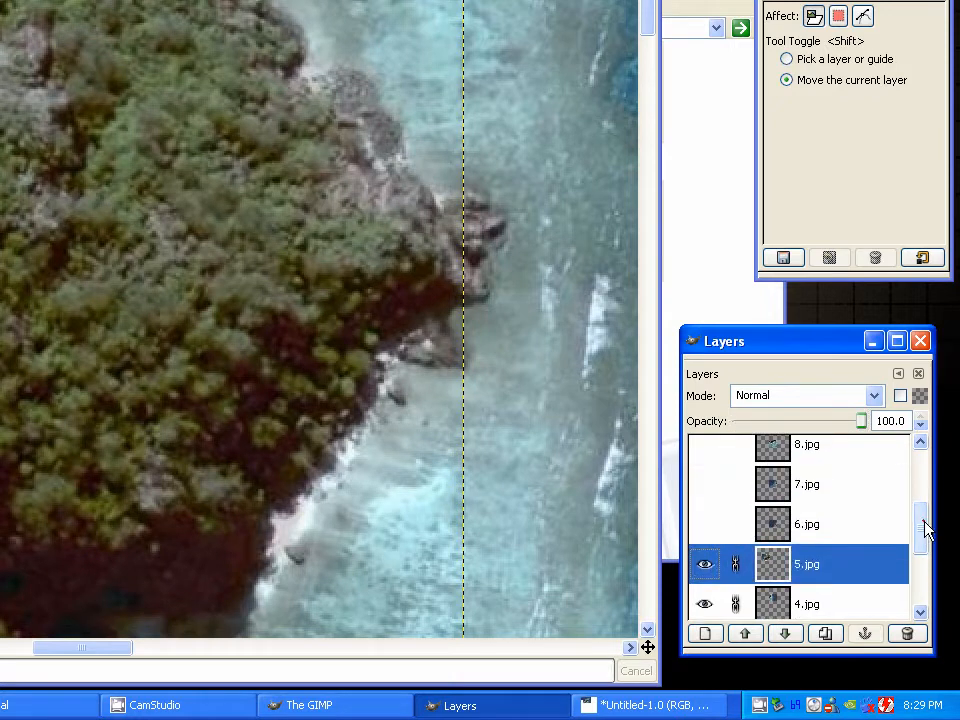
# Show the 6.jpg layer and move it up and left so it overlaps the island's western cliffs
pyautogui.click(833, 528)
pyautogui.click(702, 525)
pyautogui.click(355, 288)
pyautogui.scroll(-4, 355, 288)
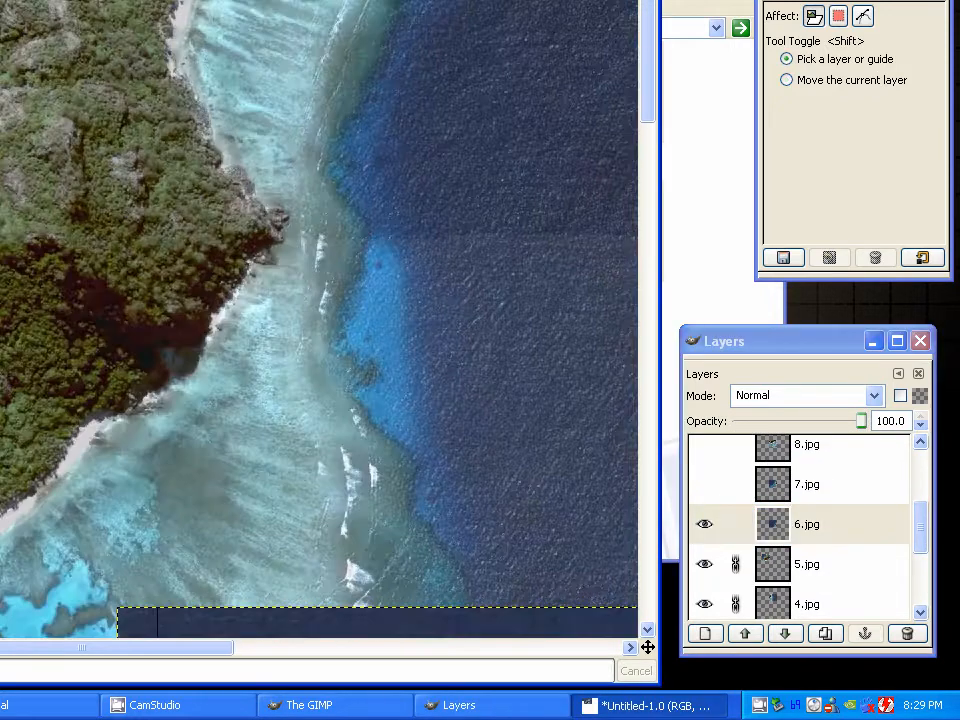
pyautogui.moveTo(345, 401); pyautogui.dragTo(197, 249)
pyautogui.scroll(4, 330, 265)
pyautogui.moveTo(208, 190); pyautogui.dragTo(802, 543)
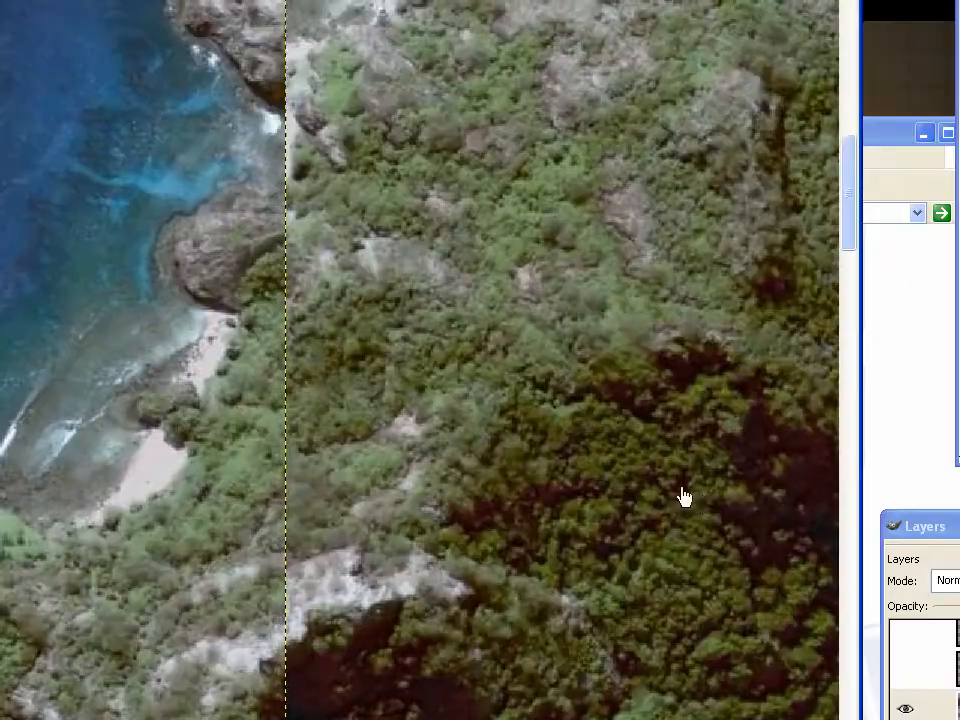
# Align the 6.jpg layer's rocky headland with the pictures below at 50 opacity and link the layer
pyautogui.moveTo(351, 112); pyautogui.dragTo(574, 480)
pyautogui.scroll(2, 548, 422)
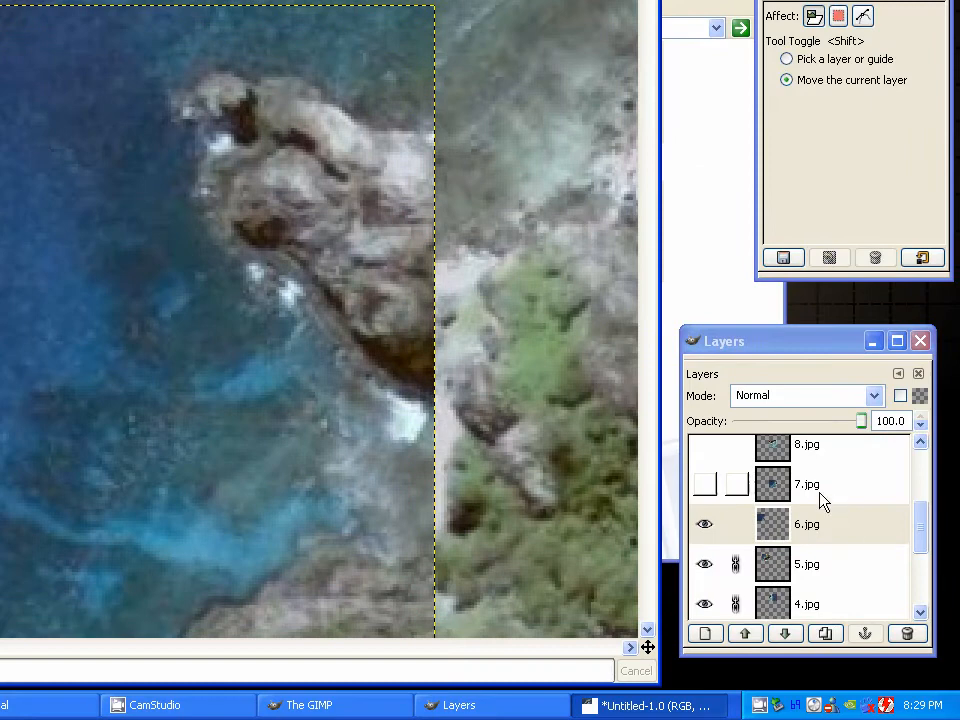
pyautogui.click(803, 425)
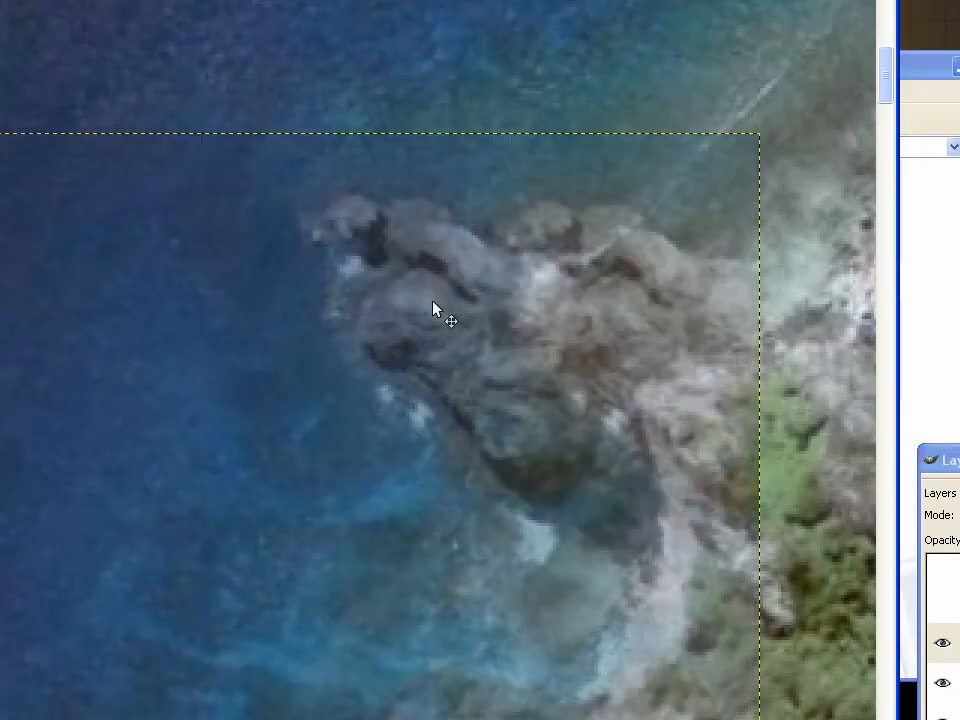
pyautogui.moveTo(433, 310); pyautogui.dragTo(316, 315)
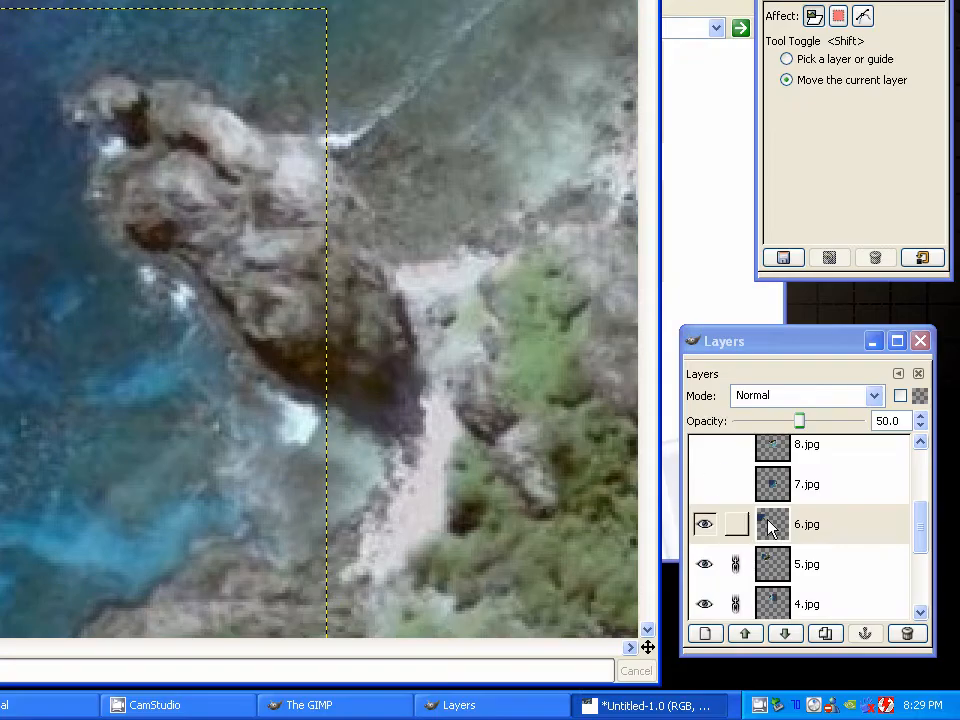
pyautogui.click(738, 526)
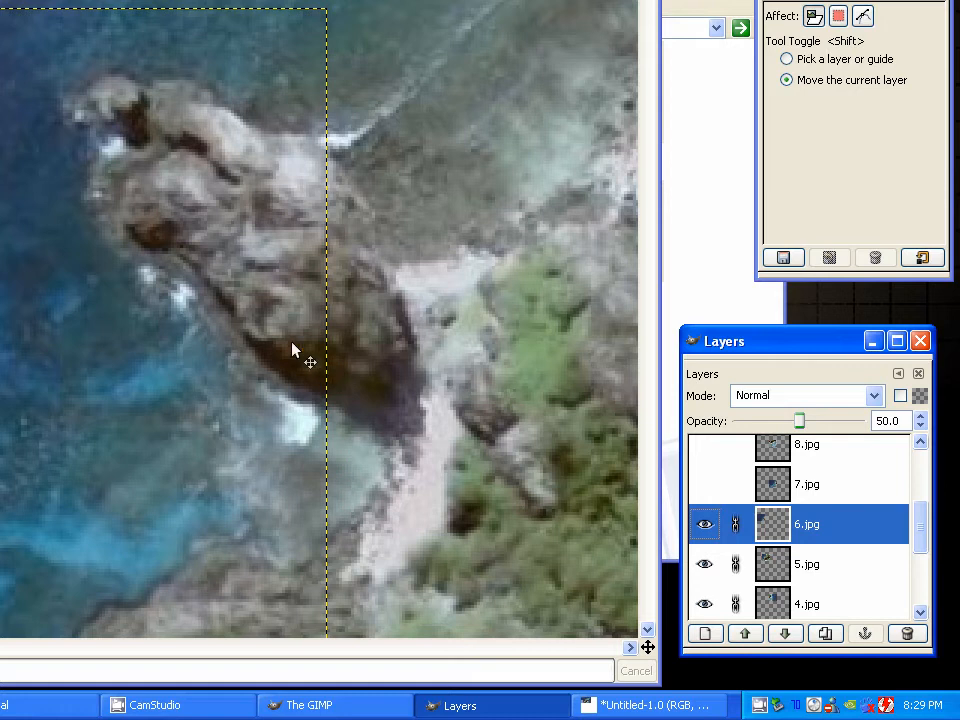
# Show the 7.jpg layer and move it to overlap the island's southwestern end
pyautogui.scroll(-4, 293, 350)
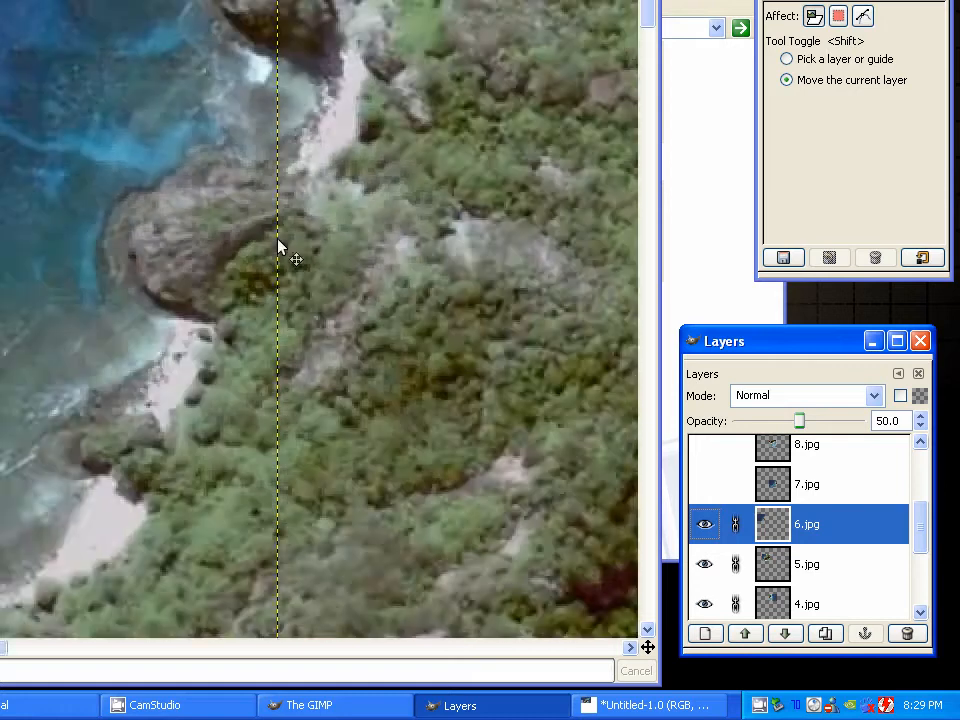
pyautogui.scroll(-2, 279, 229)
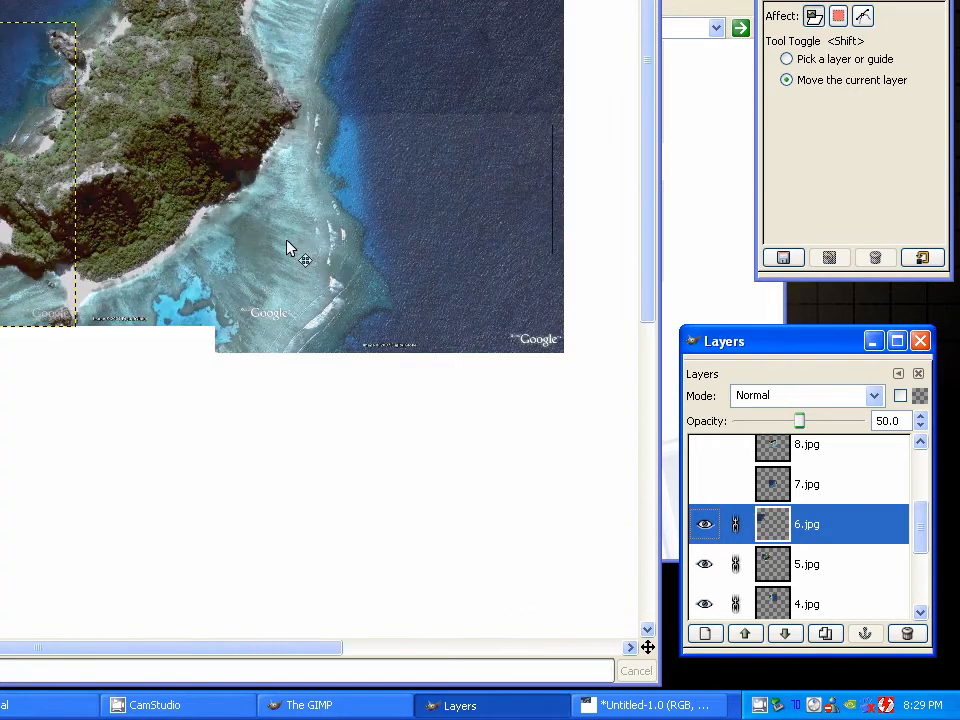
pyautogui.click(805, 495)
pyautogui.click(707, 484)
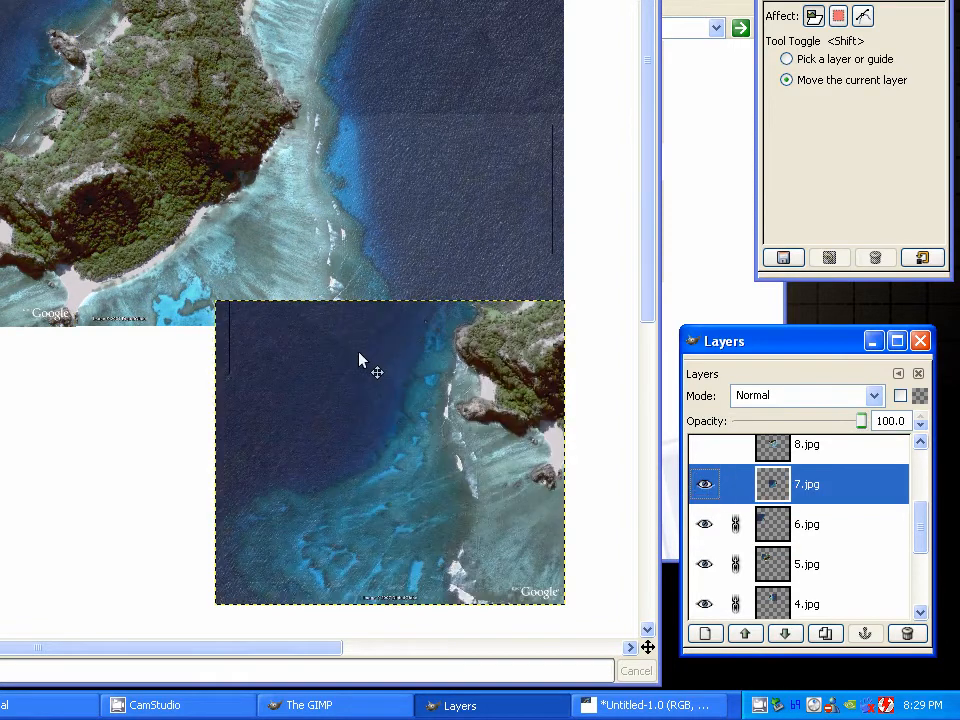
pyautogui.moveTo(358, 351)
pyautogui.mouseDown()
pyautogui.moveTo(208, 221)
pyautogui.moveTo(358, 351)
pyautogui.mouseUp()
pyautogui.moveTo(529, 398); pyautogui.dragTo(52, 270)
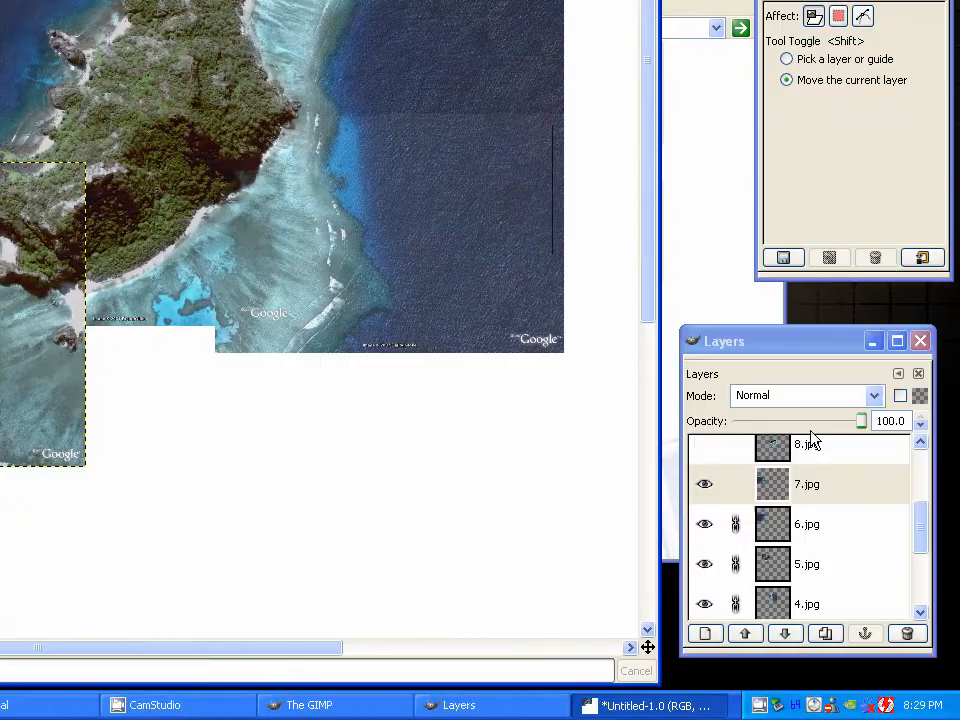
# Set the 7.jpg layer's opacity to 60 and move it until its western headland and bright green patch match the picture below
pyautogui.click(808, 426)
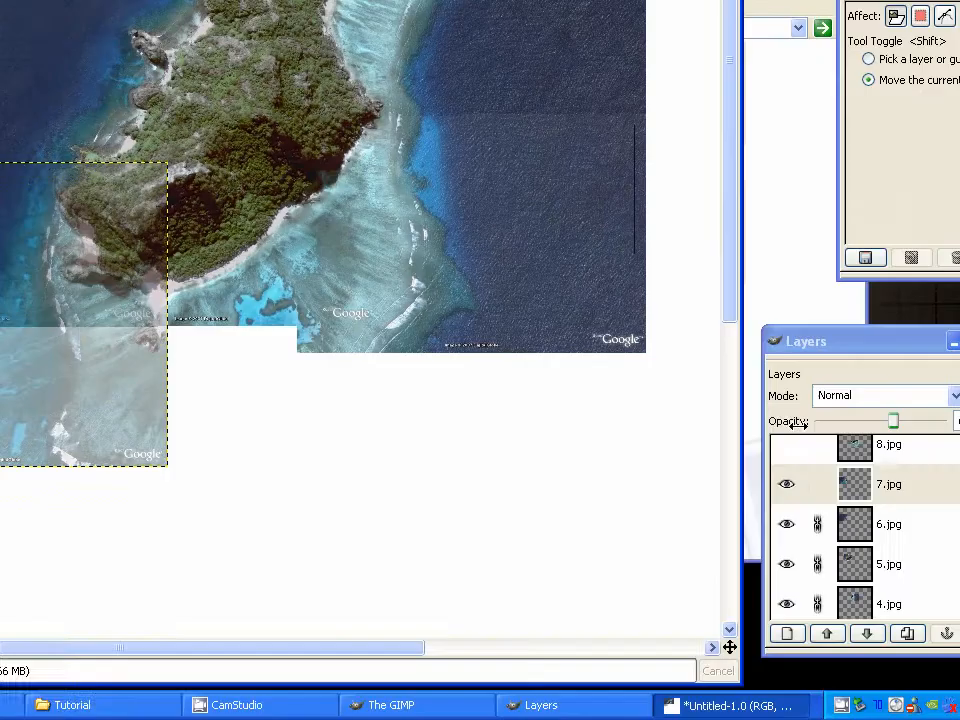
pyautogui.click(841, 493)
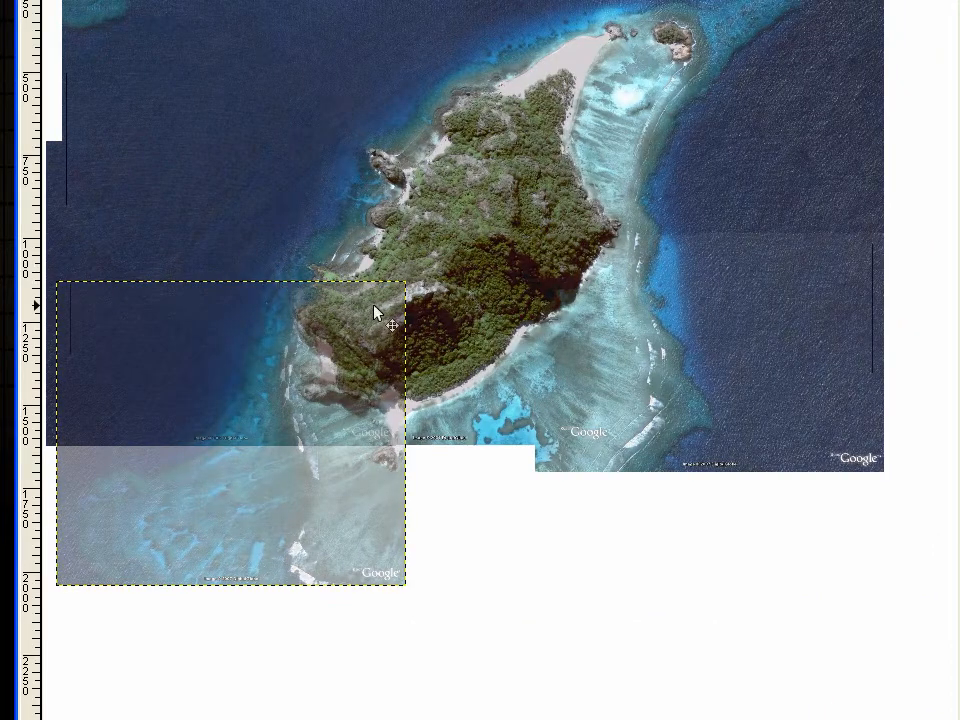
pyautogui.scroll(5, 332, 294)
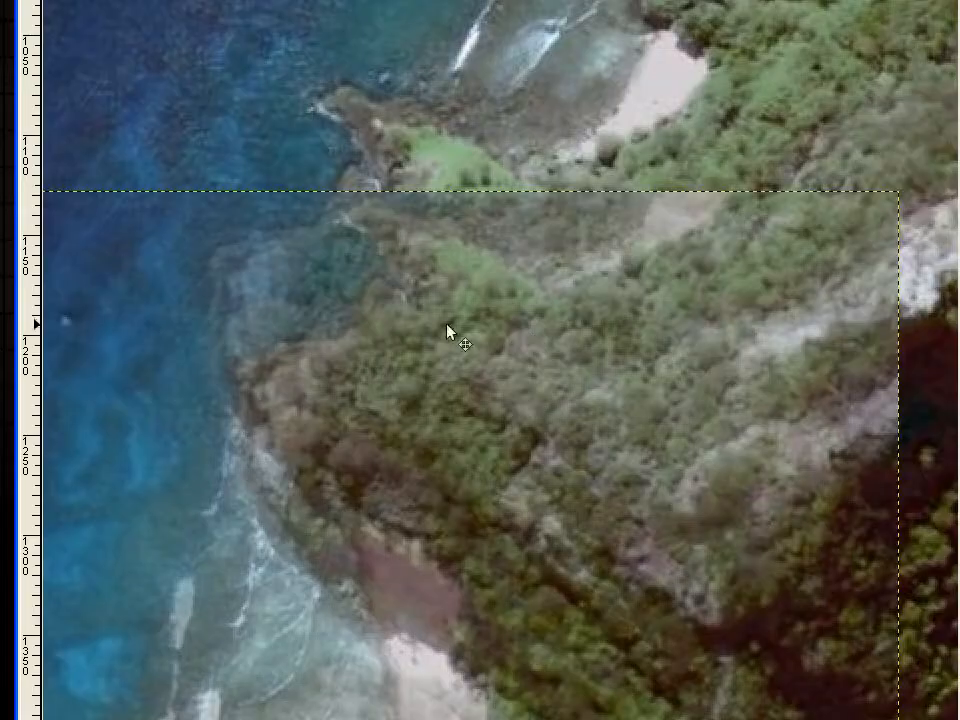
pyautogui.scroll(1, 446, 323)
pyautogui.moveTo(482, 316); pyautogui.dragTo(456, 178)
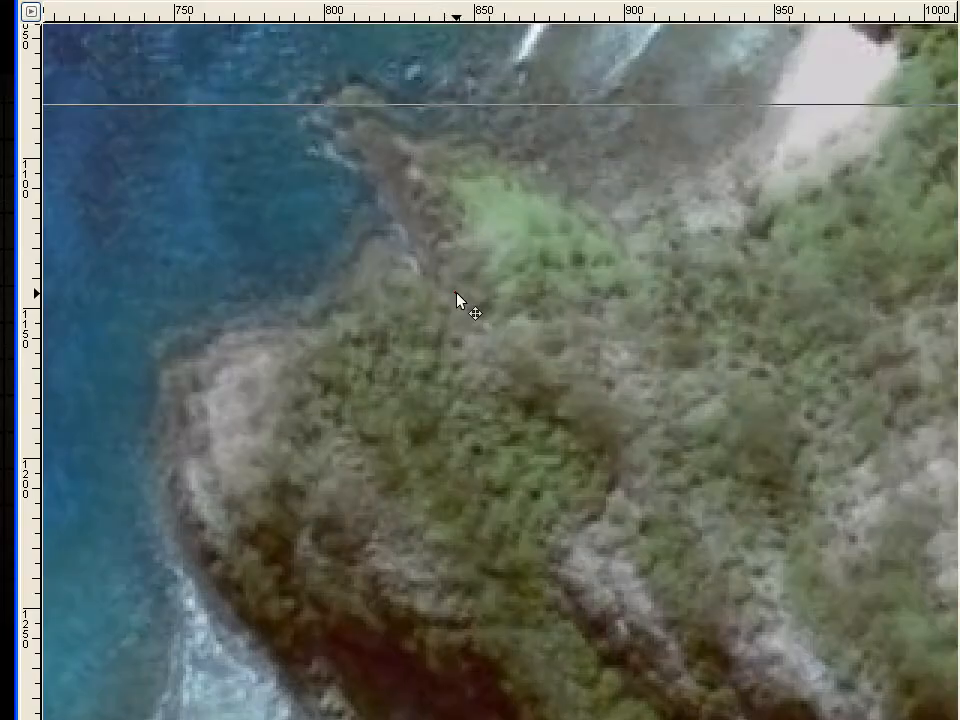
pyautogui.moveTo(456, 294); pyautogui.dragTo(444, 268)
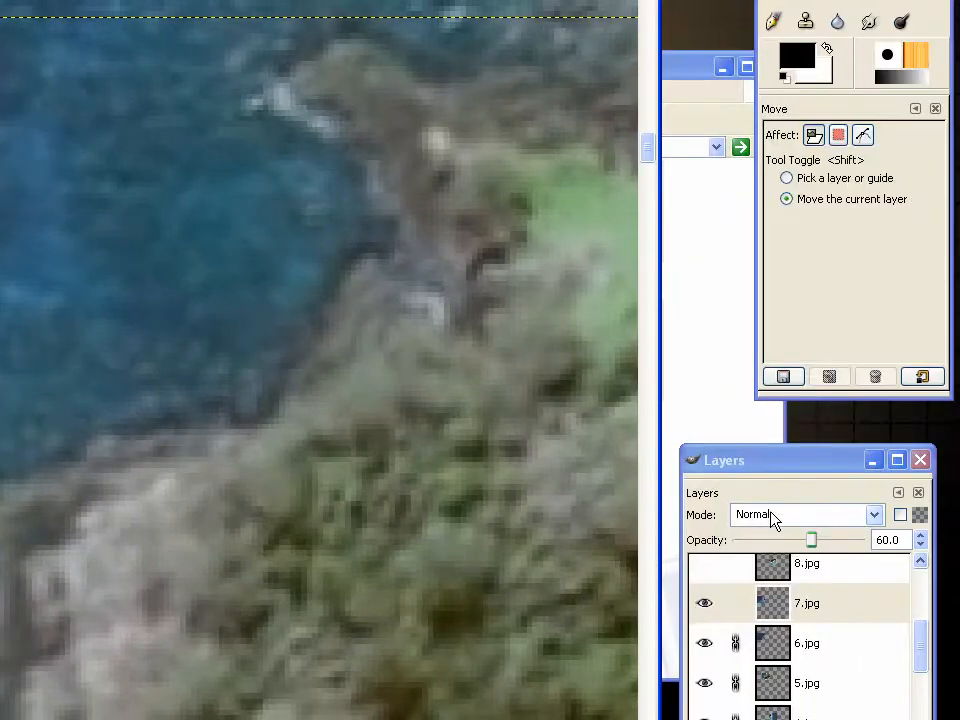
# Lower the 7.jpg layer's opacity to 47.6 and nudge it vertically until the headland lines up exactly with 6.jpg
pyautogui.moveTo(810, 540); pyautogui.dragTo(796, 540)
pyautogui.press('shift')
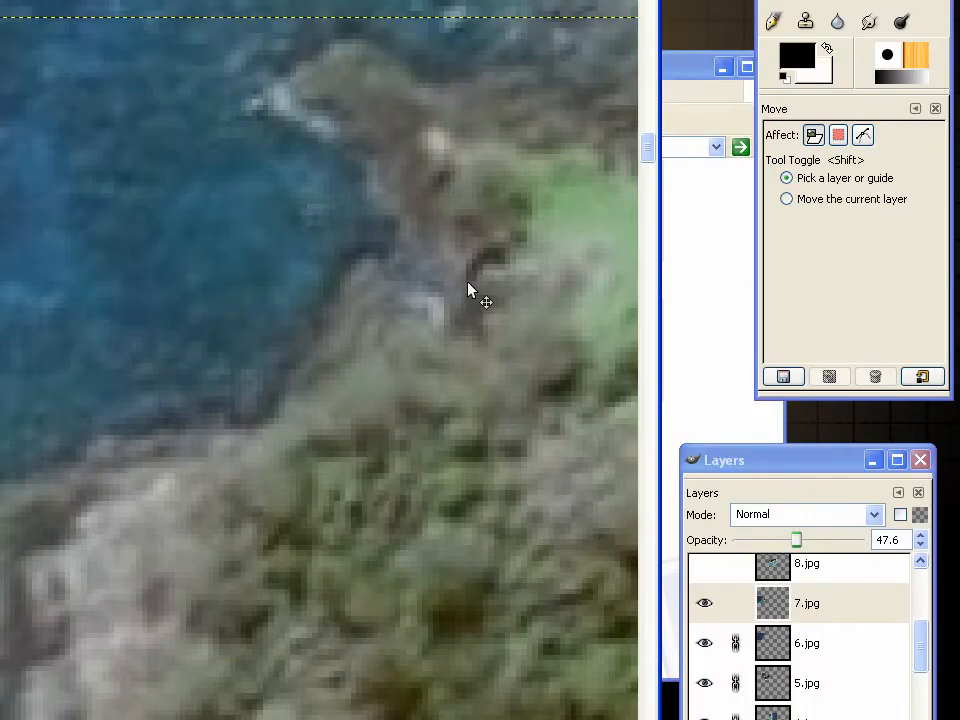
pyautogui.scroll(-2, 468, 283)
pyautogui.moveTo(465, 283); pyautogui.dragTo(342, 257)
pyautogui.press('Down')
pyautogui.press('Down')
pyautogui.press('Up')
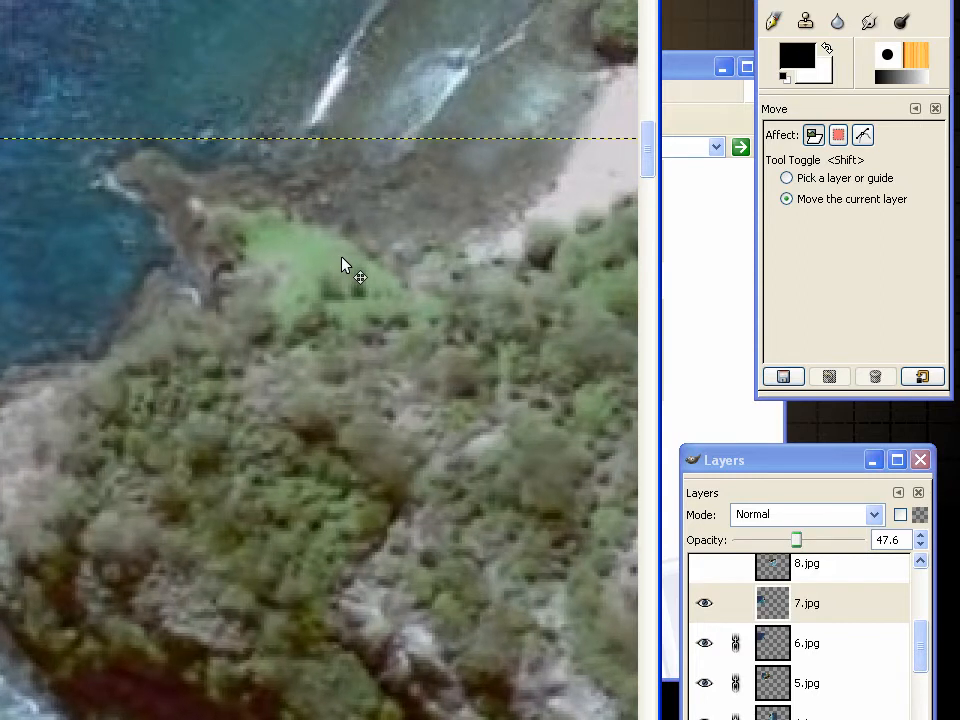
pyautogui.press('Down')
pyautogui.press('Down')
pyautogui.press('Down')
pyautogui.press('Down')
pyautogui.press('Down')
pyautogui.press('Down')
pyautogui.press('Down')
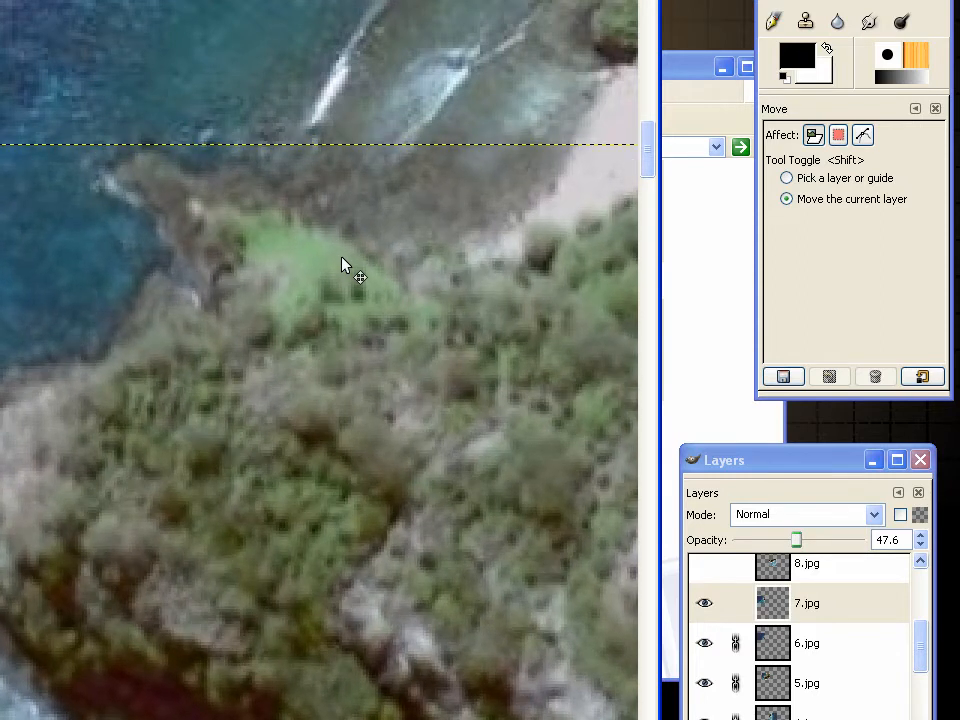
pyautogui.press('Up')
pyautogui.press('Up')
pyautogui.press('Up')
pyautogui.press('Up')
pyautogui.press('Up')
pyautogui.press('Up')
pyautogui.press('Up')
pyautogui.press('shift')
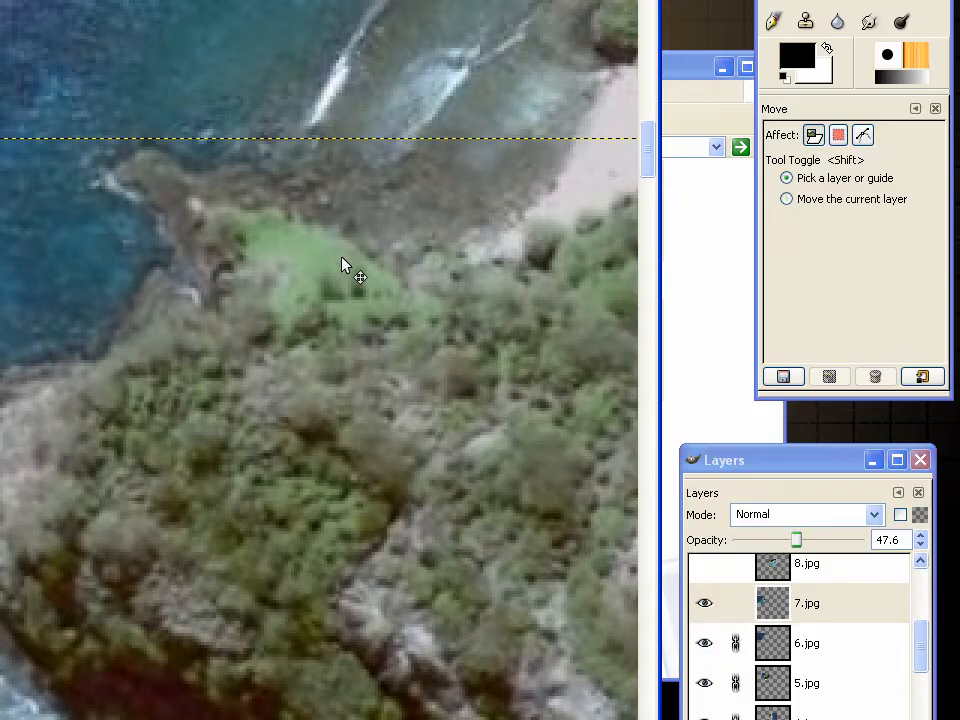
# Restore the 7.jpg layer's opacity to 100 and link the layer
pyautogui.scroll(-3, 342, 265)
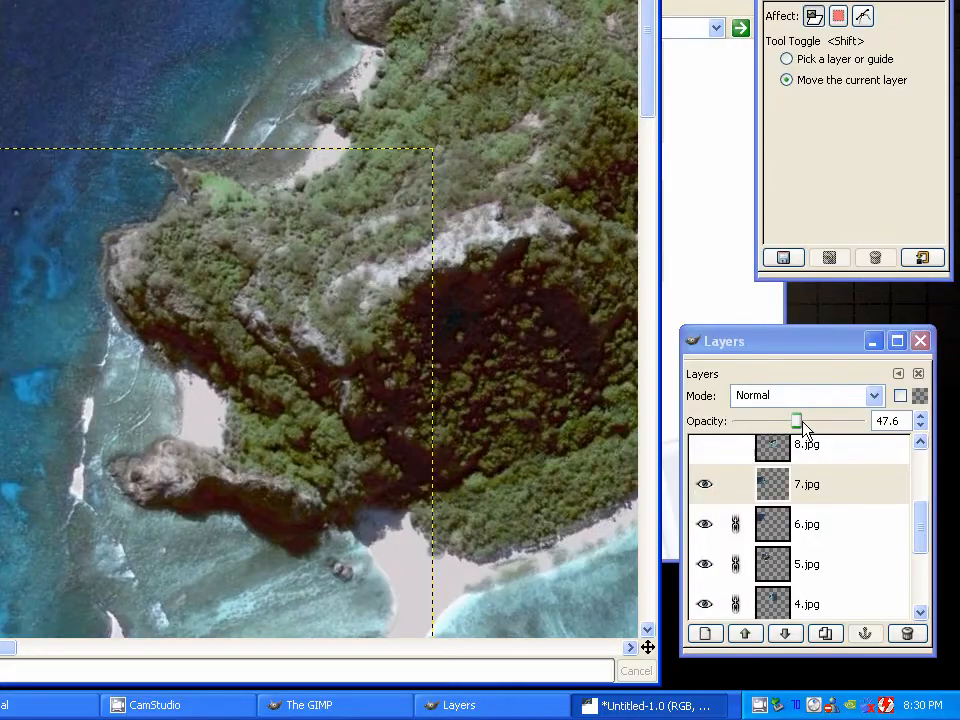
pyautogui.moveTo(805, 425); pyautogui.dragTo(887, 445)
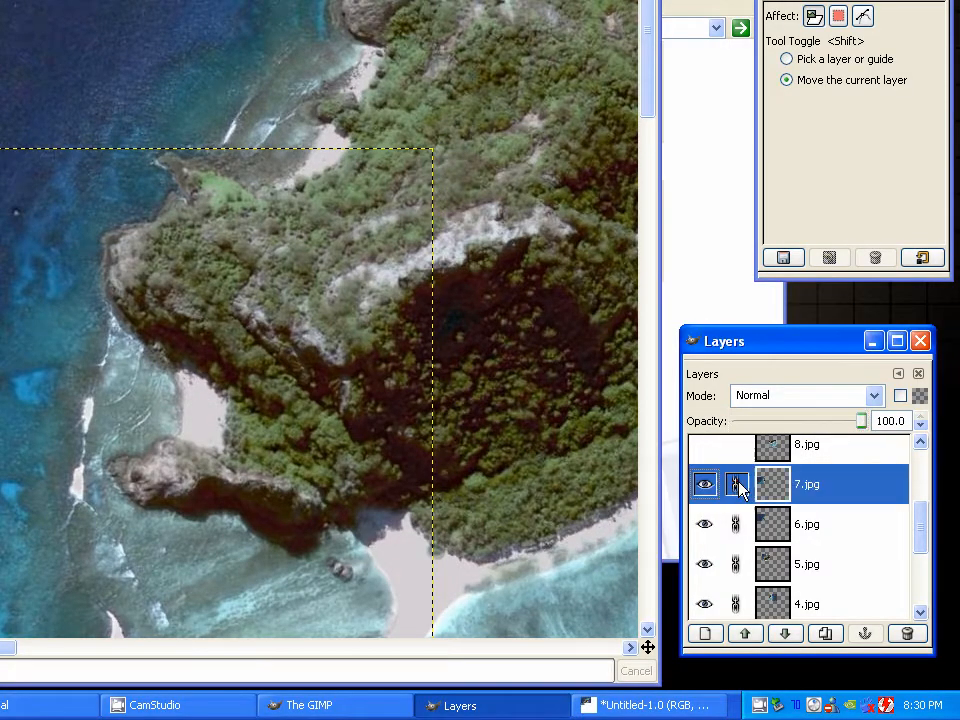
# Show the 8.jpg layer and move it over the island's southern forest and beach to roughly continue the coastline
pyautogui.click(824, 456)
pyautogui.scroll(2, 765, 518)
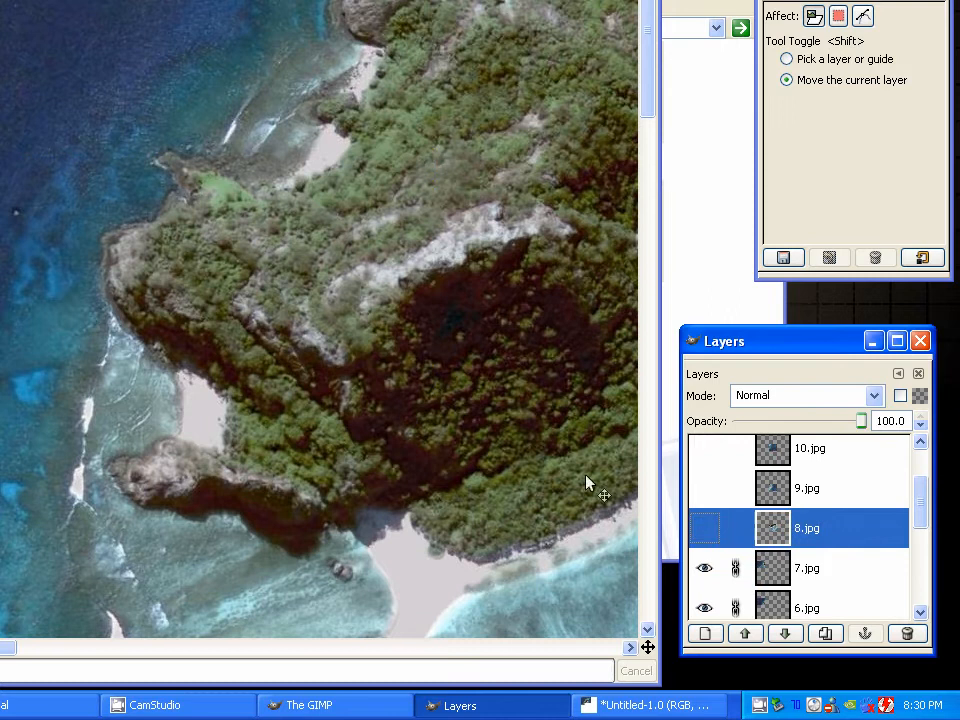
pyautogui.click(703, 528)
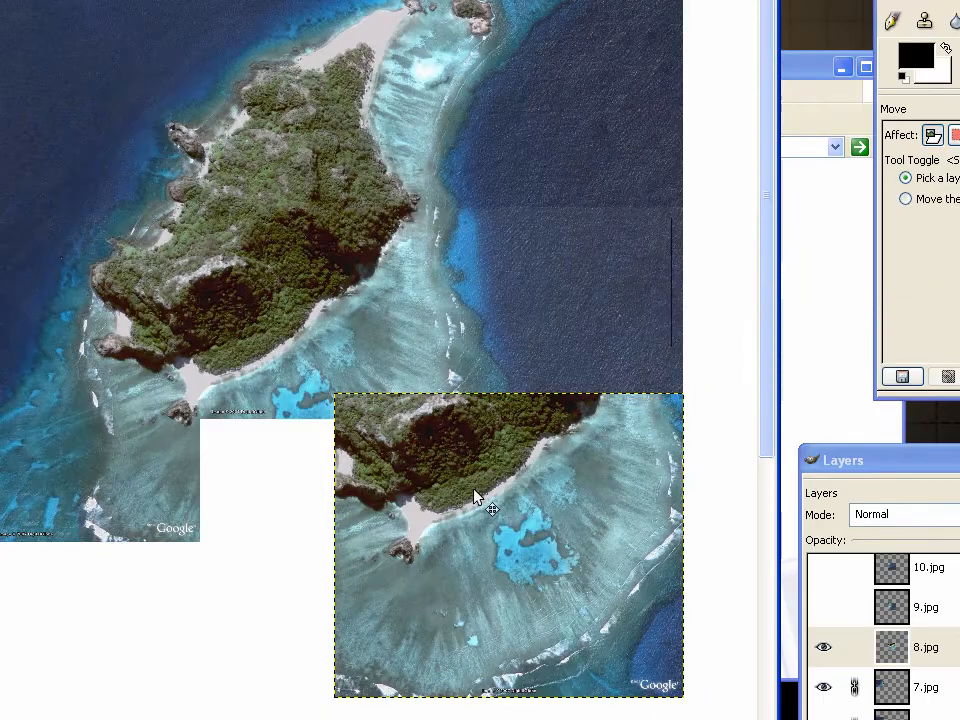
pyautogui.moveTo(475, 497); pyautogui.dragTo(230, 345)
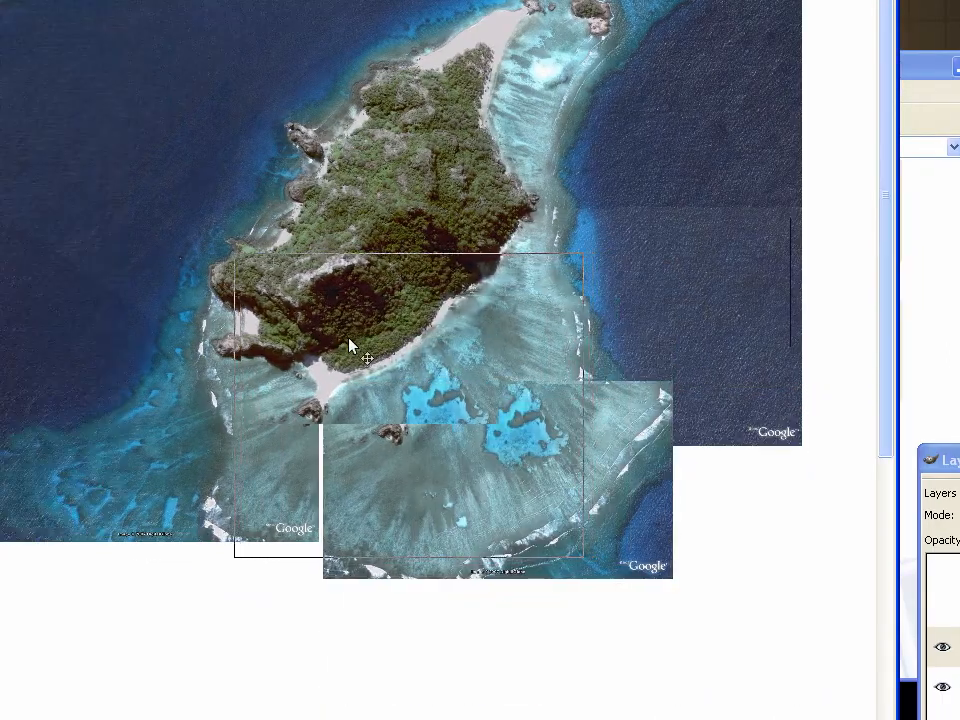
pyautogui.moveTo(350, 346); pyautogui.dragTo(346, 339)
pyautogui.scroll(2, 302, 270)
pyautogui.moveTo(260, 269); pyautogui.dragTo(520, 243)
pyautogui.scroll(1, 397, 349)
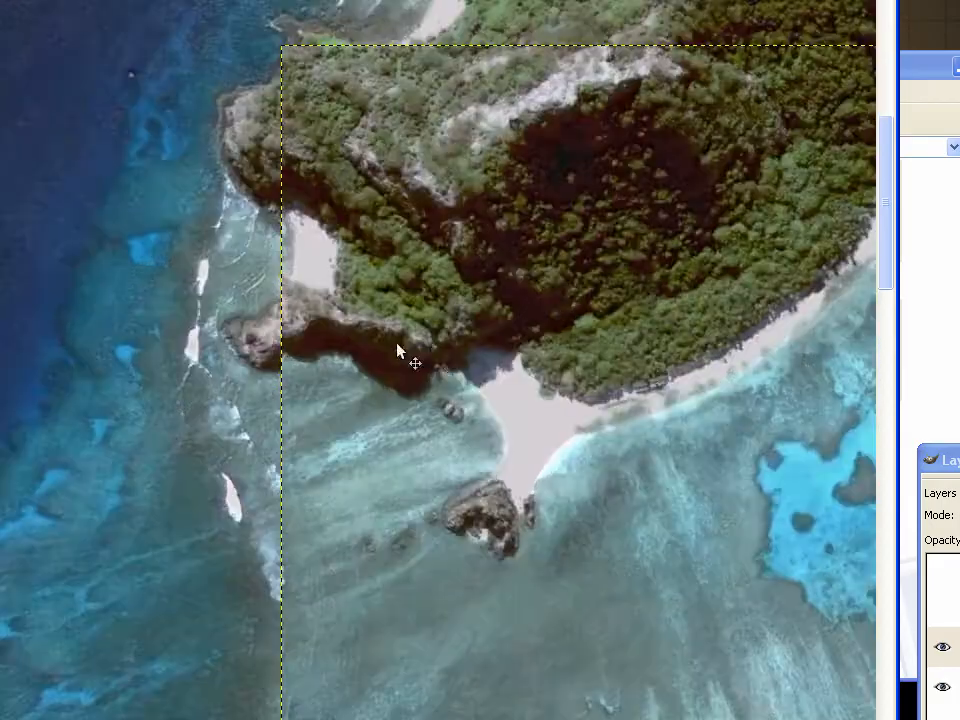
# Set the 8.jpg layer's opacity to 50 and move it until its beaches, cliffs and forest coincide with the pictures below
pyautogui.scroll(1, 404, 300)
pyautogui.scroll(1, 415, 298)
pyautogui.click(819, 422)
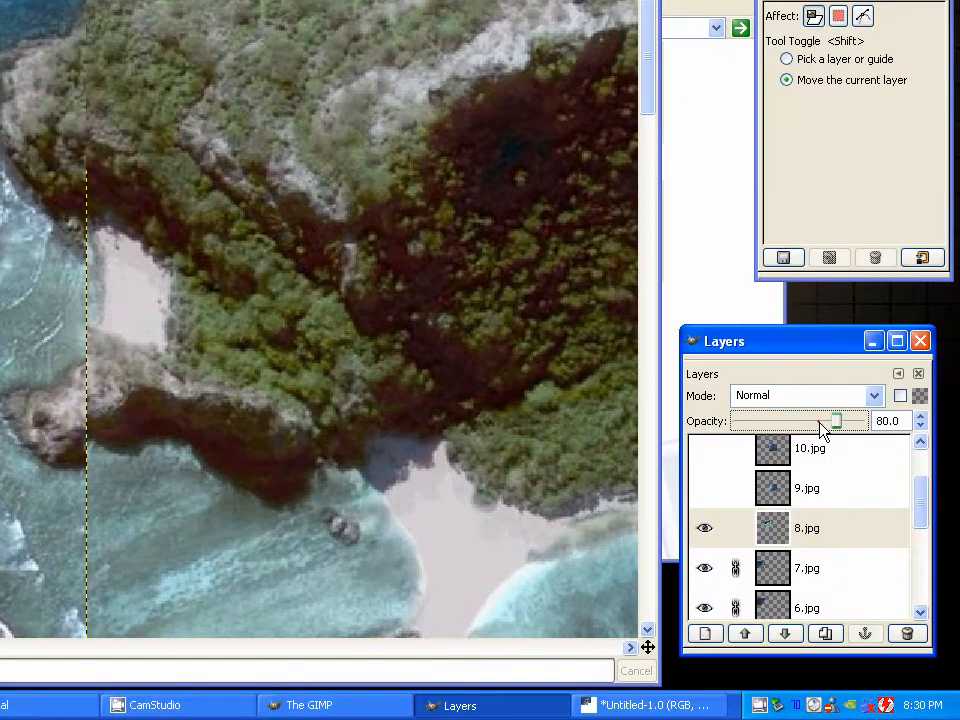
pyautogui.click(817, 423)
pyautogui.click(805, 427)
pyautogui.click(805, 427)
pyautogui.moveTo(421, 225); pyautogui.dragTo(437, 96)
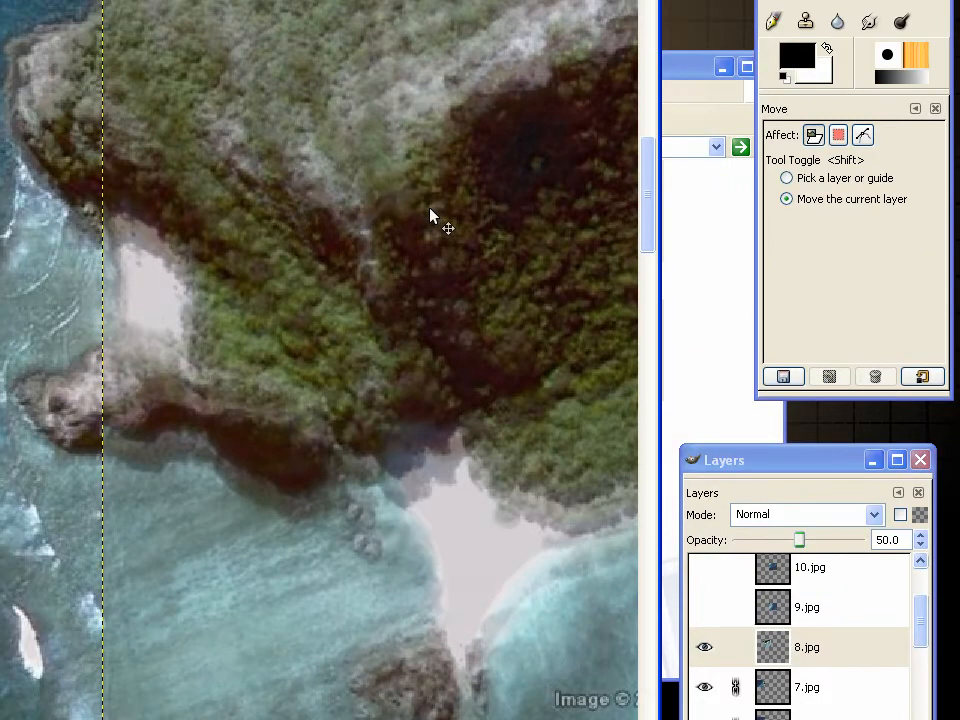
pyautogui.moveTo(430, 210); pyautogui.dragTo(433, 165)
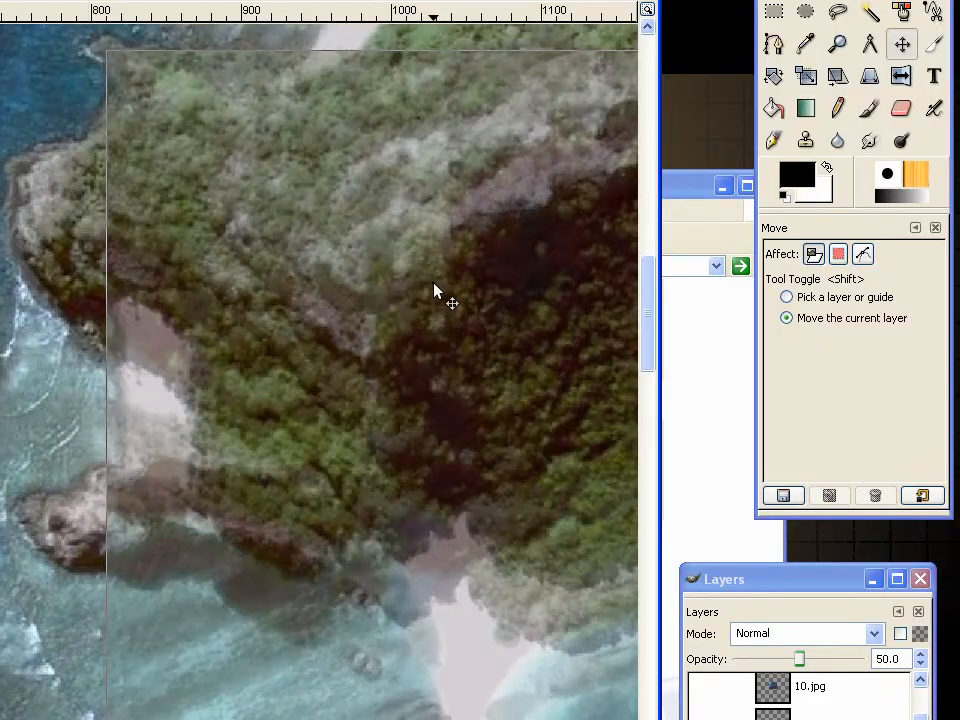
pyautogui.moveTo(434, 284); pyautogui.dragTo(433, 358)
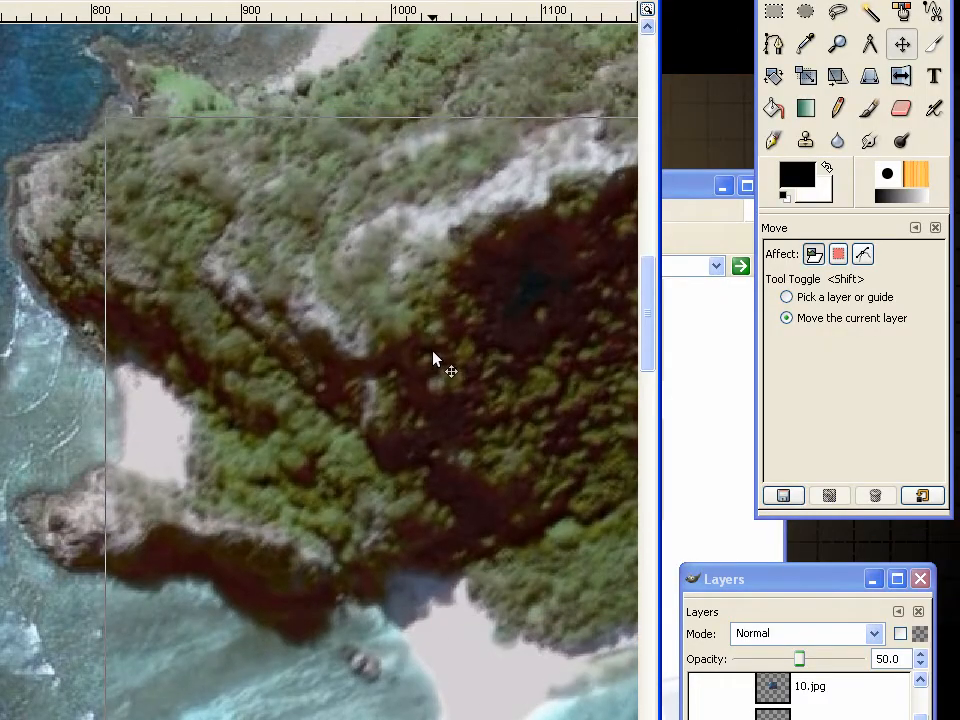
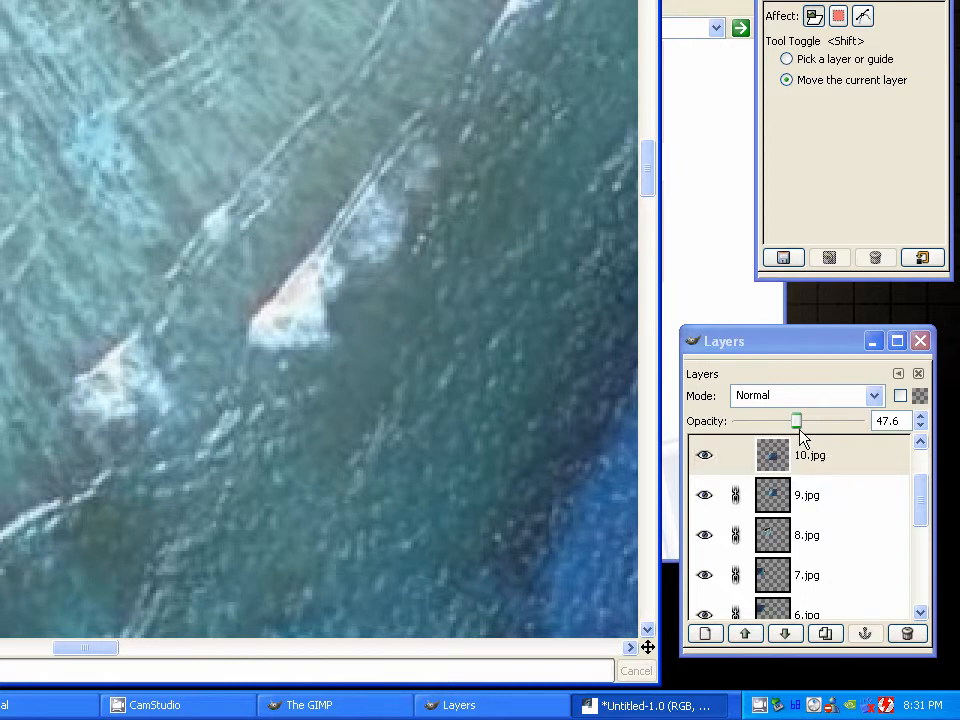
# Restore the 10.jpg layer's opacity to 100 and link the layer
pyautogui.moveTo(799, 424); pyautogui.dragTo(876, 433)
pyautogui.scroll(-3, 462, 403)
pyautogui.press('-')
pyautogui.press('-')
pyautogui.press('-')
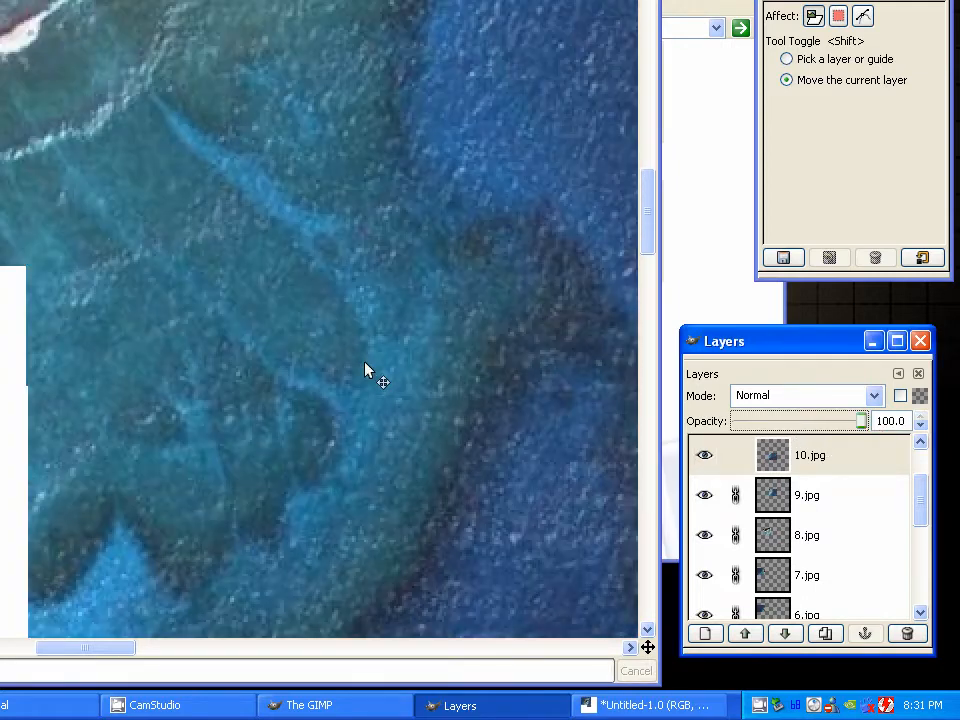
pyautogui.moveTo(6, 277); pyautogui.dragTo(410, 318)
pyautogui.click(959, 463)
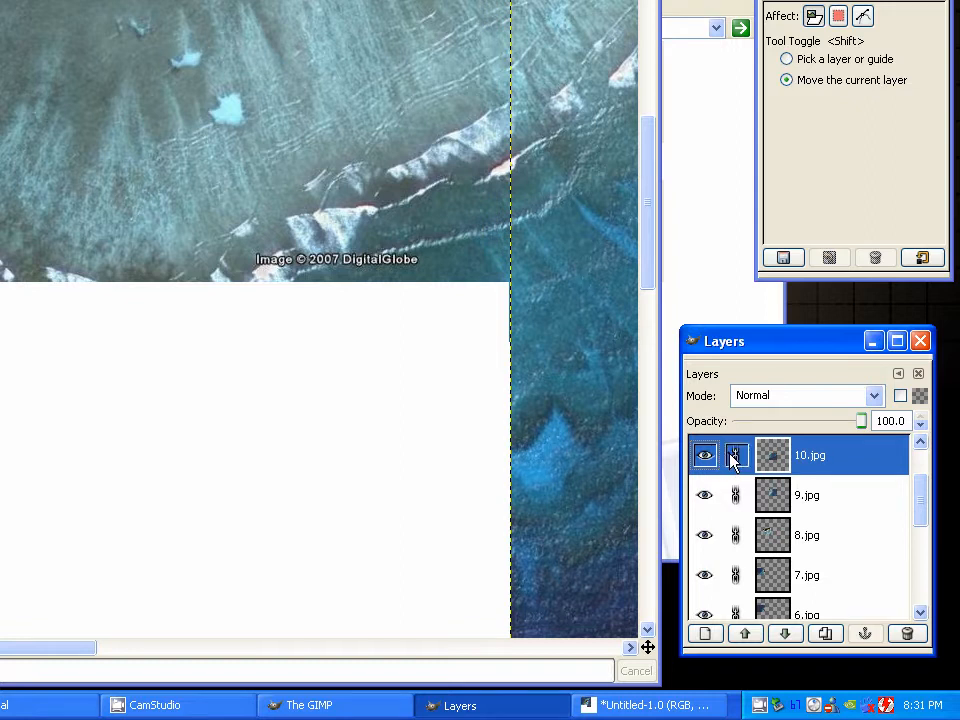
# Show the 11.jpg layer and move it over the empty area south of the reef to roughly continue the surf line
pyautogui.scroll(2, 808, 465)
pyautogui.click(810, 475)
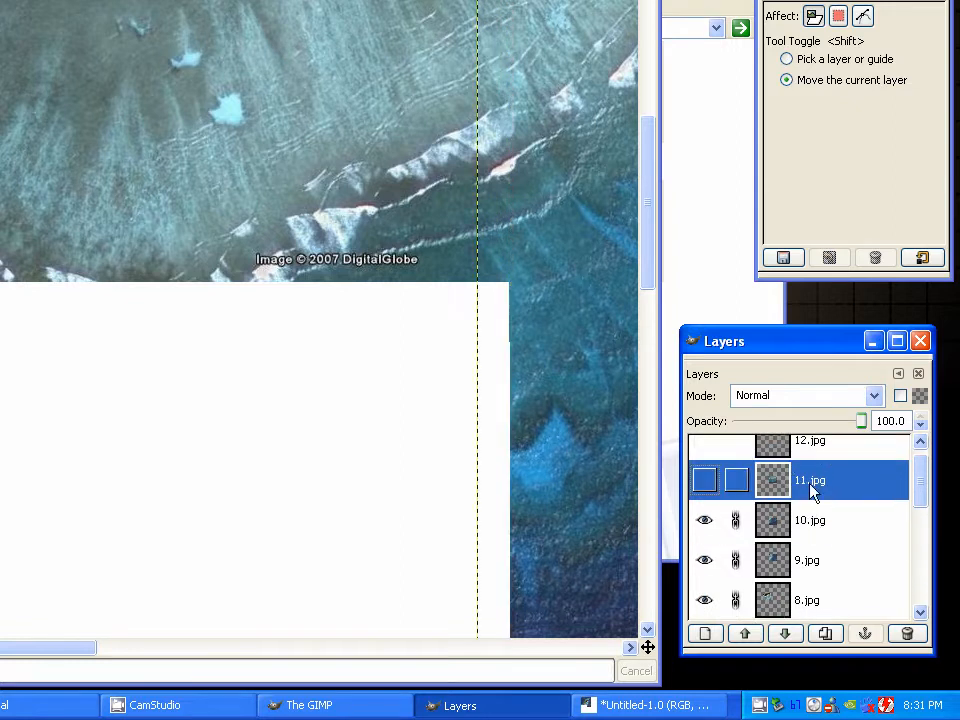
pyautogui.click(705, 480)
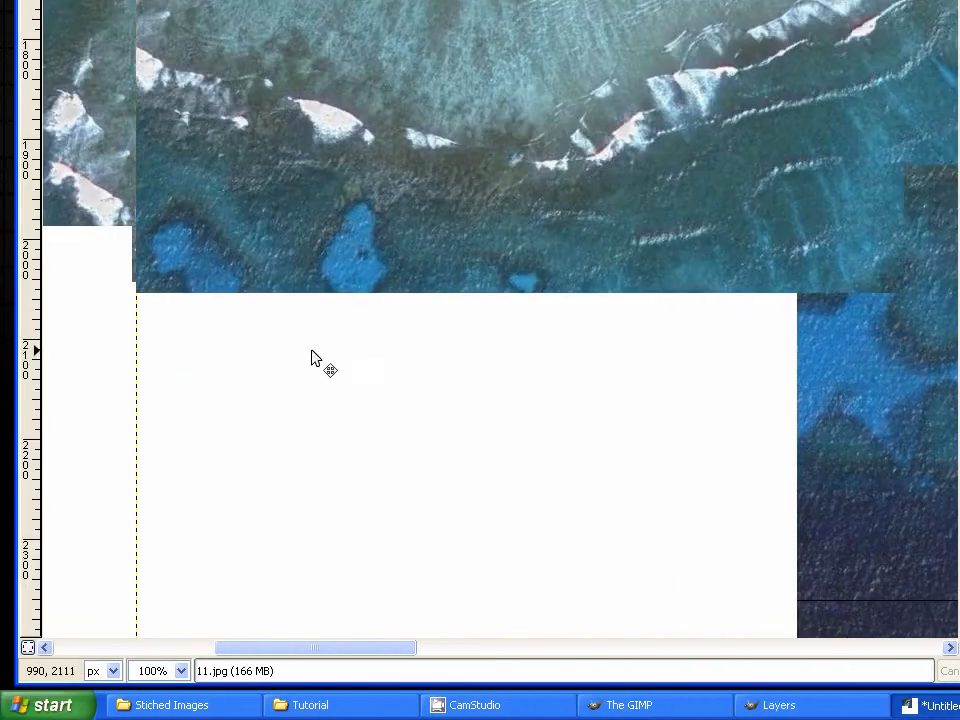
pyautogui.moveTo(313, 359); pyautogui.dragTo(480, 373)
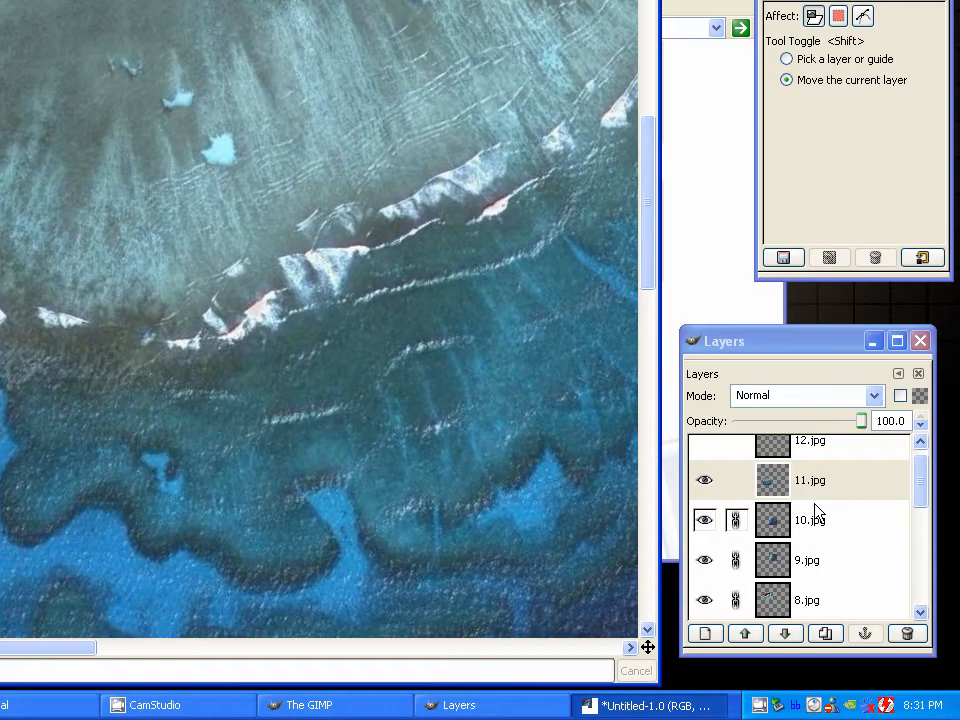
# Lower the 11.jpg layer's opacity to 59.7 and move it until its surf line and pools coincide with the pictures below
pyautogui.moveTo(820, 421)
pyautogui.mouseDown()
pyautogui.moveTo(797, 422)
pyautogui.moveTo(812, 422)
pyautogui.moveTo(806, 417)
pyautogui.mouseUp()
pyautogui.moveTo(200, 154); pyautogui.dragTo(206, 122)
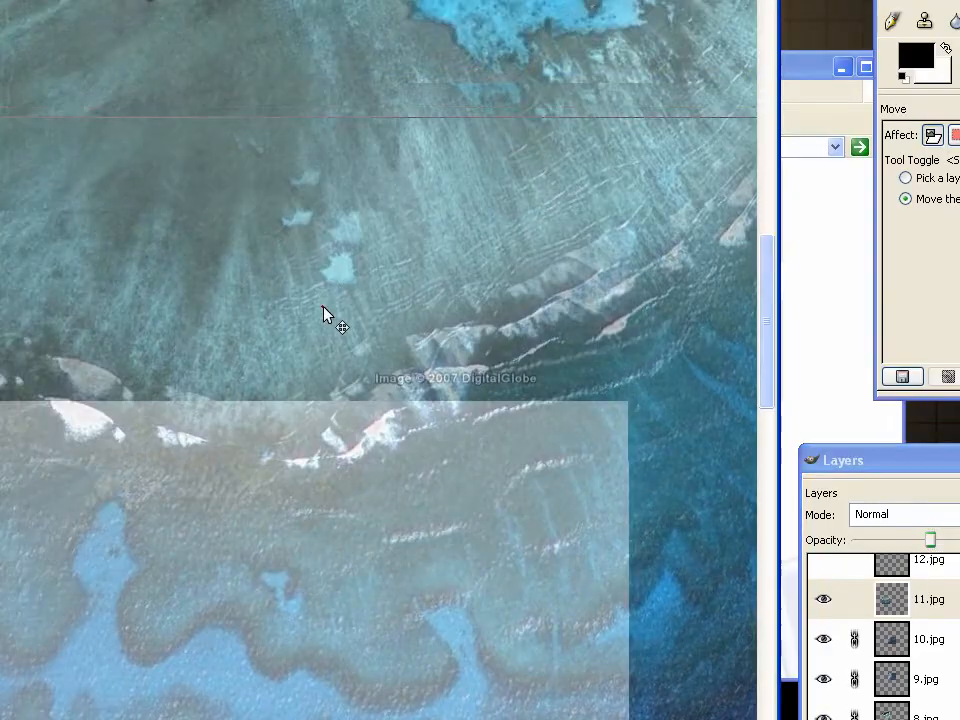
pyautogui.moveTo(325, 242); pyautogui.dragTo(322, 212)
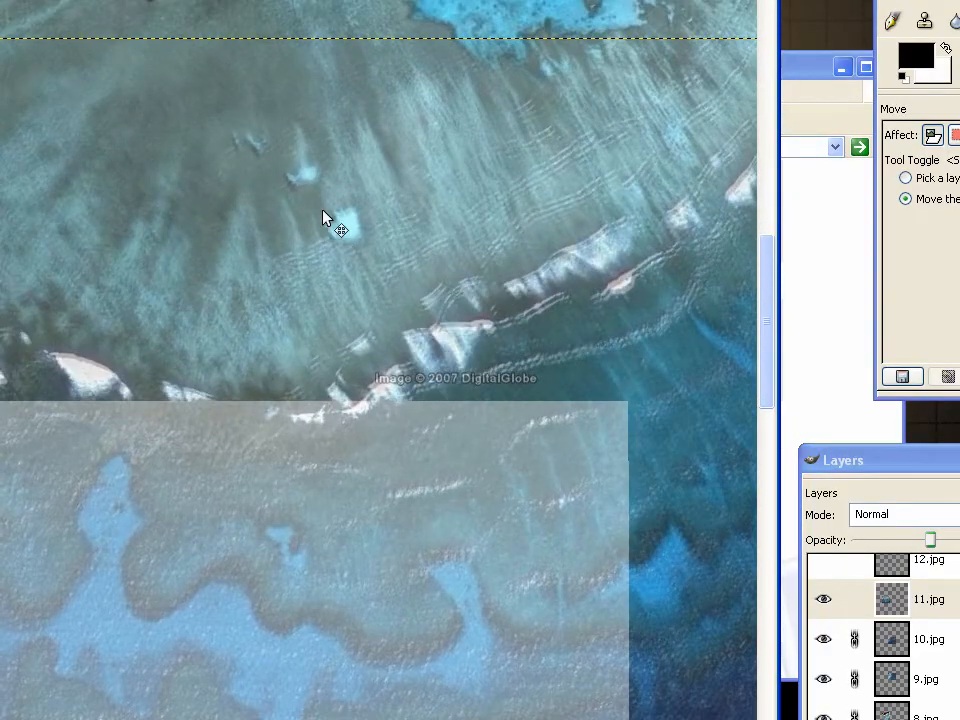
pyautogui.press('+')
pyautogui.press('+')
pyautogui.press('+')
pyautogui.moveTo(638, 433); pyautogui.dragTo(307, 320)
pyautogui.press('+')
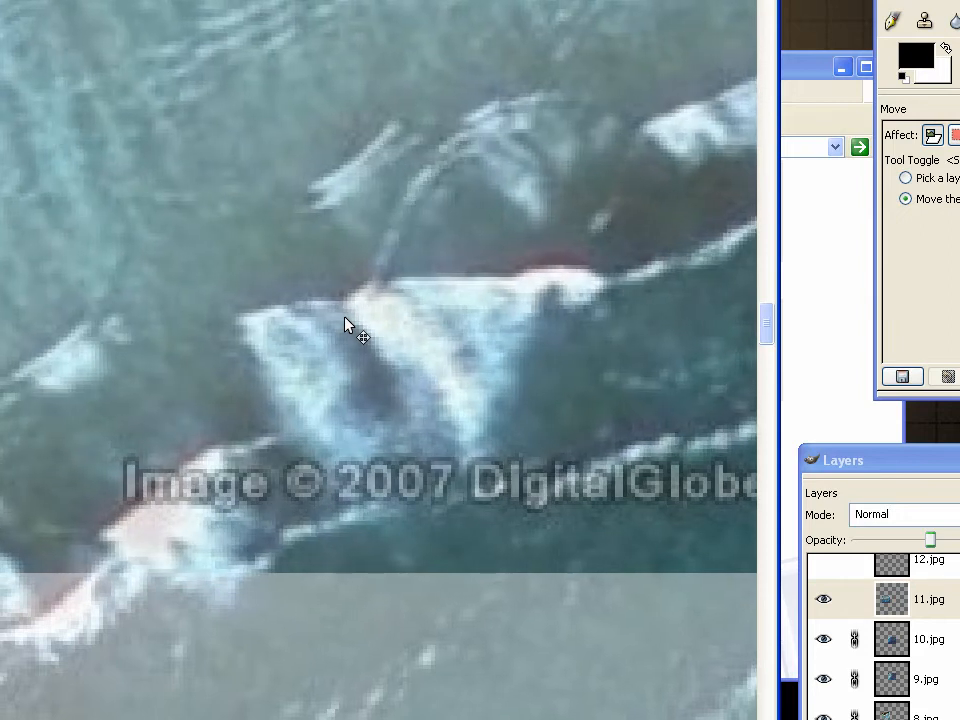
# Check the 11.jpg overlap at 41.9 opacity, restore the layer's opacity to 100 and link it
pyautogui.press('-')
pyautogui.press('-')
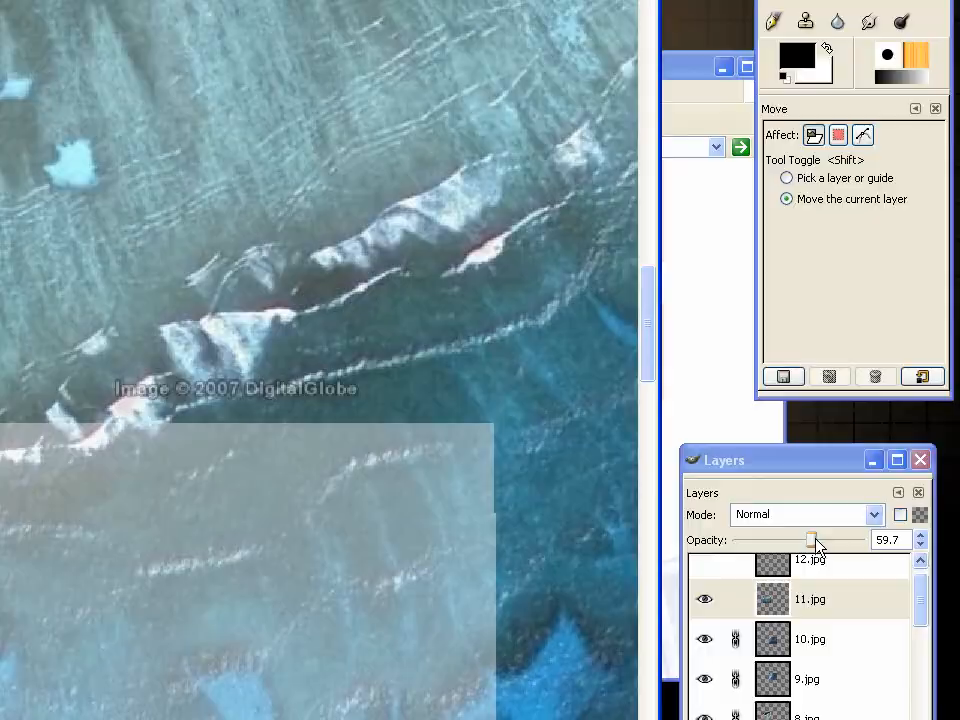
pyautogui.moveTo(814, 546); pyautogui.dragTo(836, 546)
pyautogui.moveTo(836, 428); pyautogui.dragTo(789, 421)
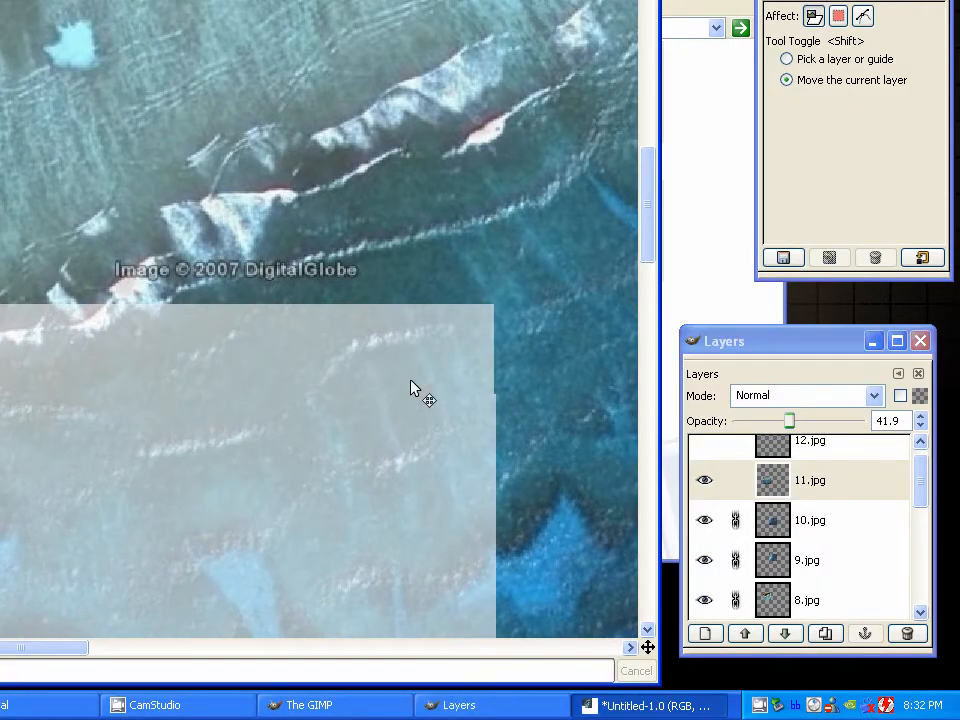
pyautogui.moveTo(789, 421); pyautogui.dragTo(913, 450)
pyautogui.click(763, 484)
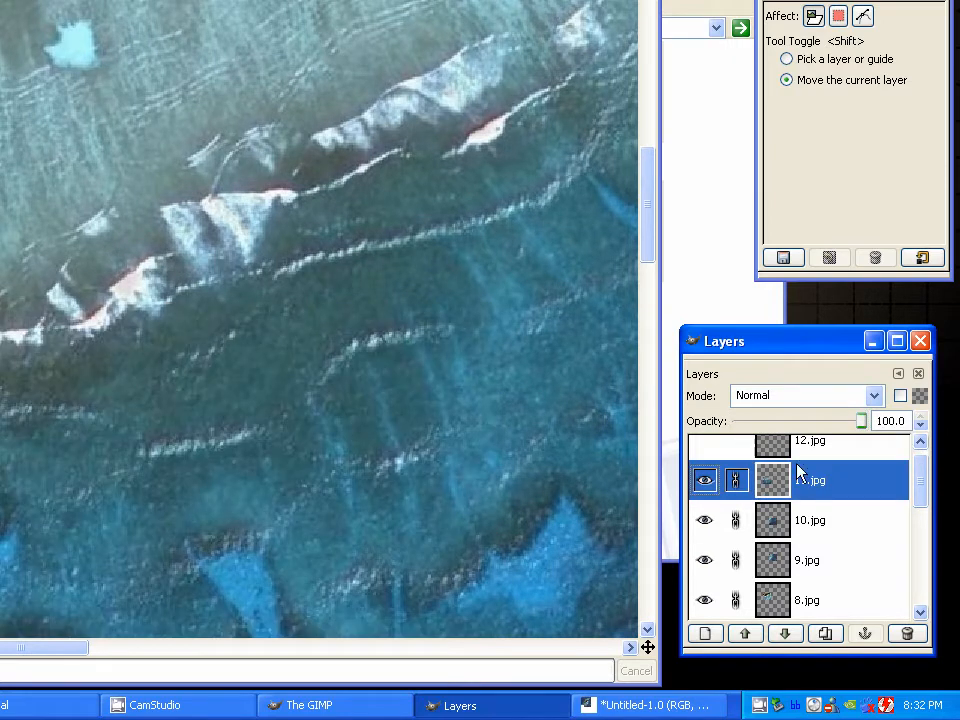
# Show the 12.jpg layer and move it over the empty southwest corner of the stitched island pictures
pyautogui.click(803, 446)
pyautogui.click(704, 456)
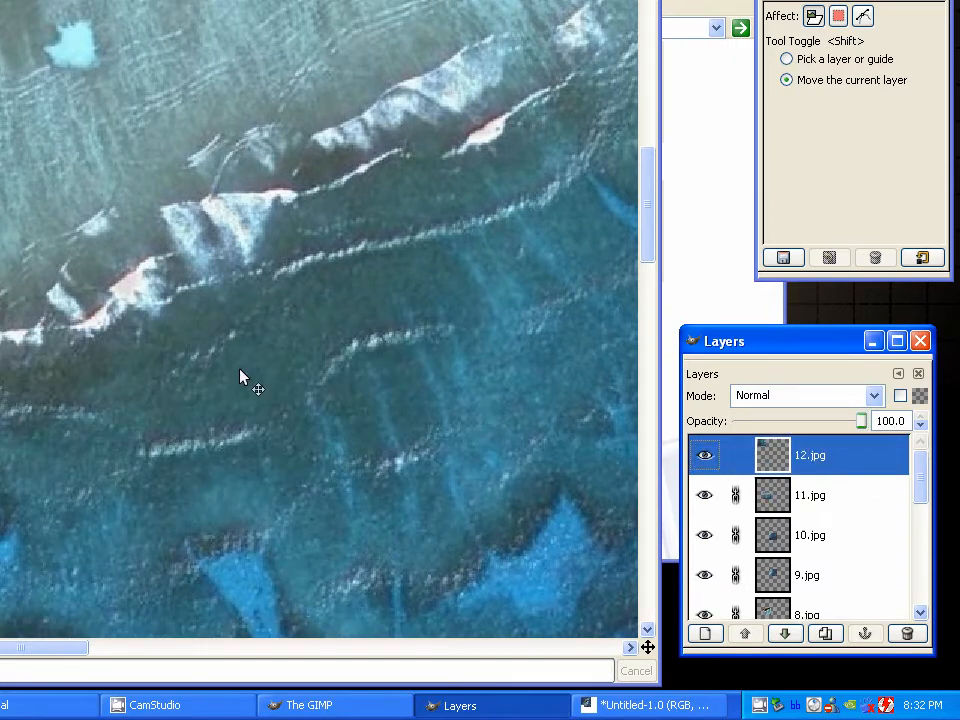
pyautogui.moveTo(10, 255); pyautogui.dragTo(509, 373)
pyautogui.scroll(-3, 505, 370)
pyautogui.click(808, 461)
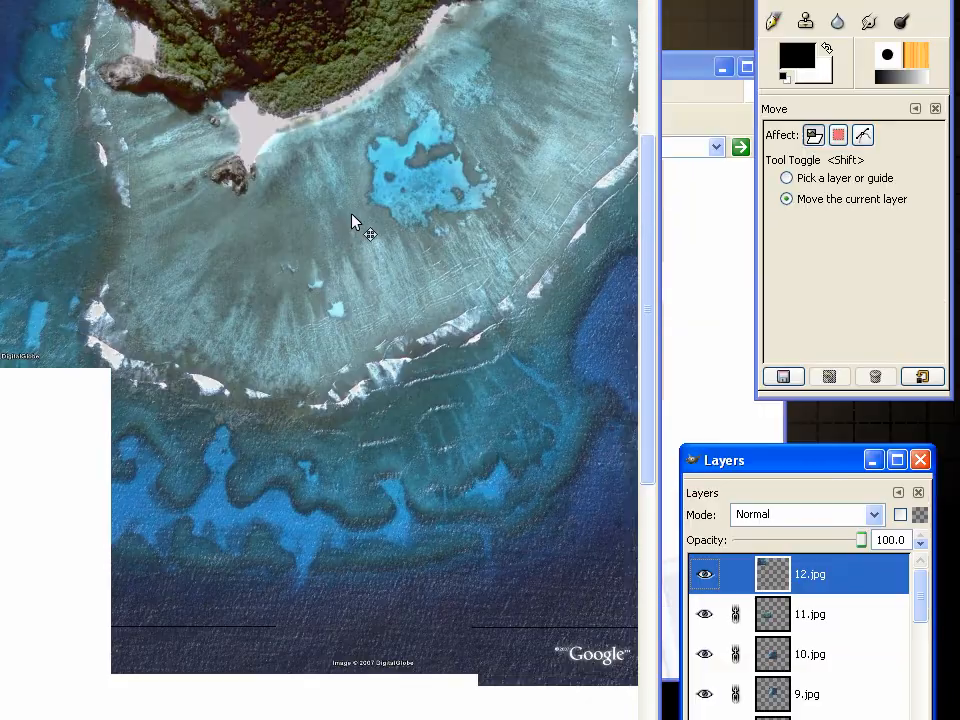
pyautogui.scroll(-2, 306, 282)
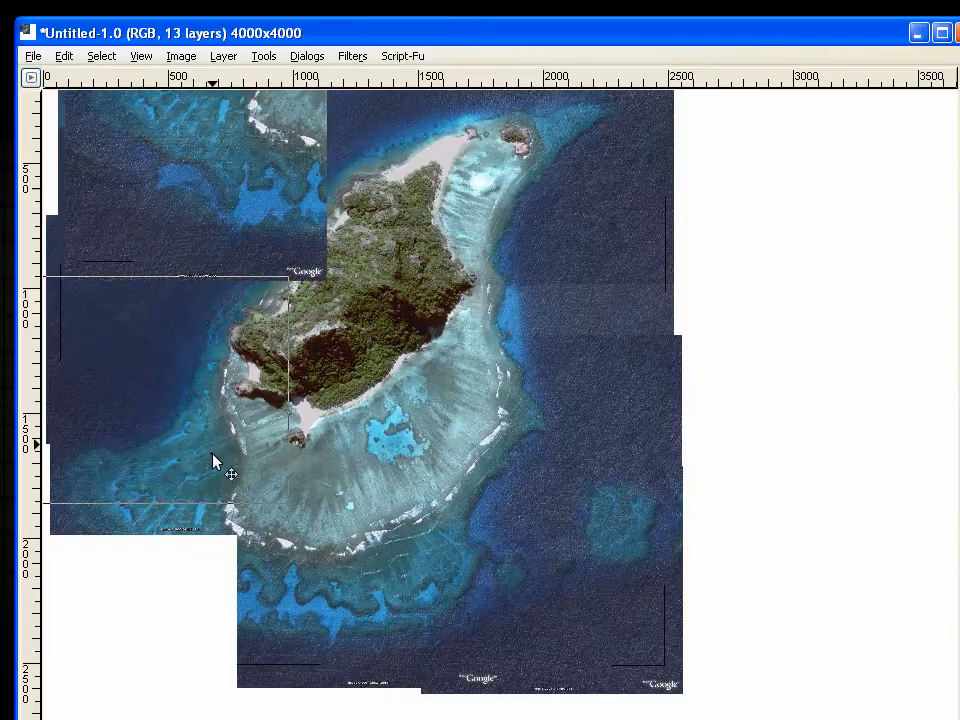
pyautogui.moveTo(214, 456); pyautogui.dragTo(171, 525)
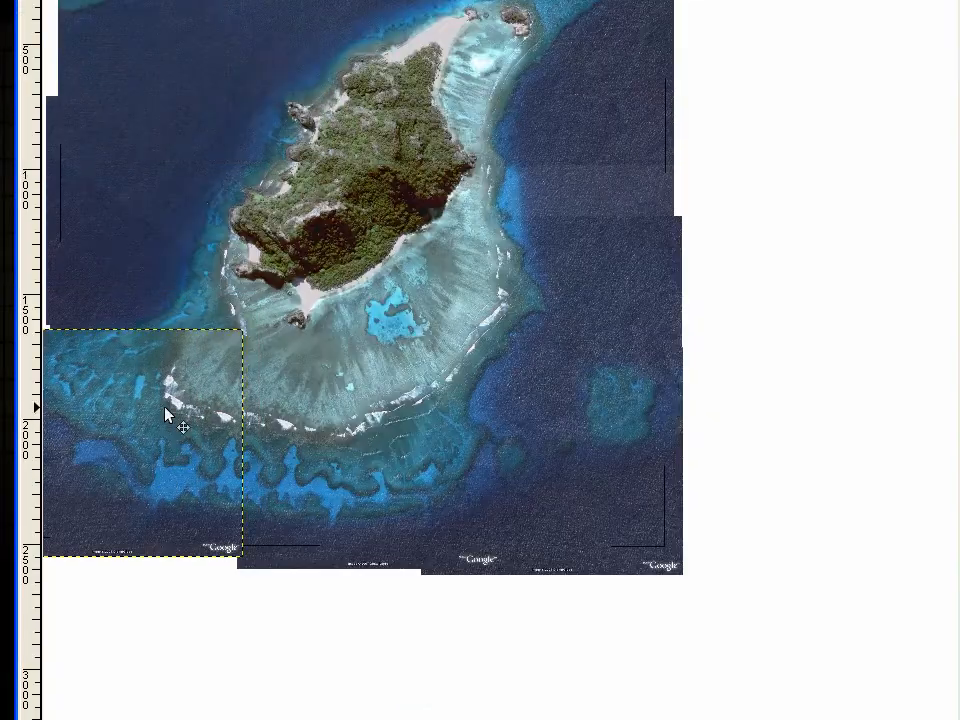
# Move the 12.jpg layer east so that its surf line roughly overlaps the same reef edge in the pictures below
pyautogui.scroll(5, 267, 483)
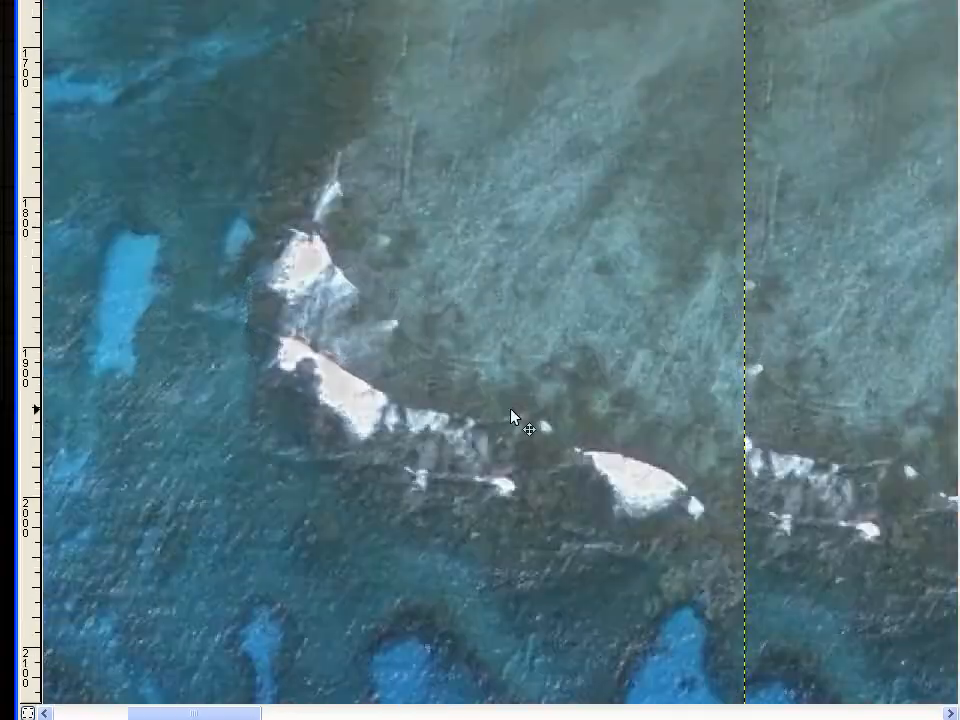
pyautogui.scroll(1, 511, 409)
pyautogui.moveTo(511, 409); pyautogui.dragTo(411, 223)
pyautogui.moveTo(574, 335); pyautogui.dragTo(289, 289)
pyautogui.moveTo(260, 341); pyautogui.dragTo(689, 401)
# Set the 12.jpg layer's opacity to 50 and move it until its surf and blue reef pools coincide with the pictures below
pyautogui.click(815, 488)
pyautogui.click(799, 487)
pyautogui.click(799, 487)
pyautogui.click(799, 487)
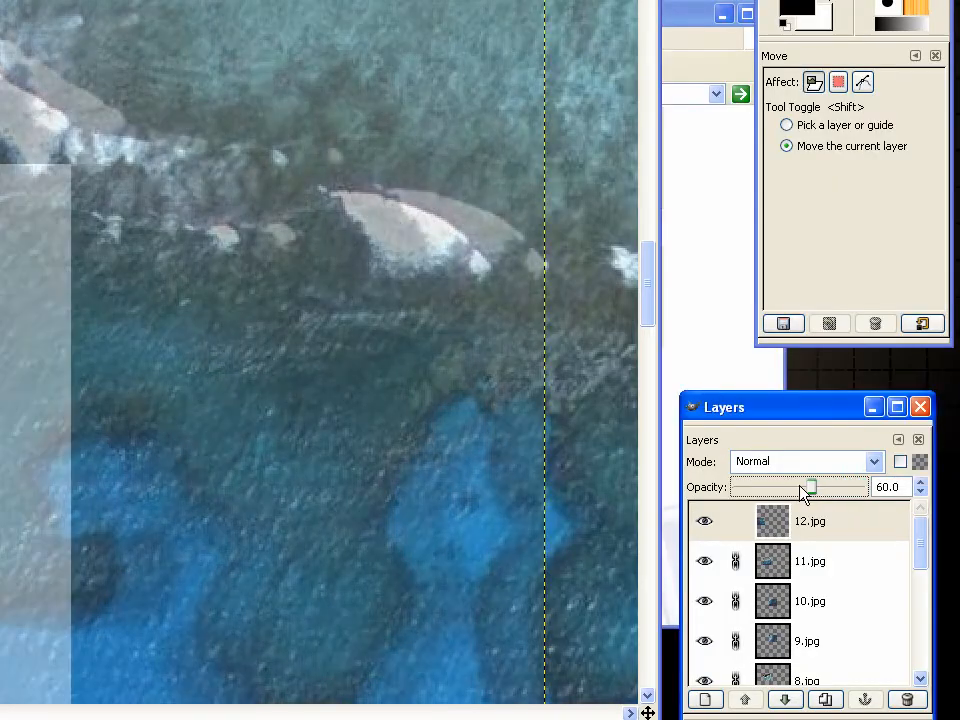
pyautogui.click(799, 487)
pyautogui.moveTo(398, 281); pyautogui.dragTo(240, 284)
pyautogui.scroll(2, 288, 245)
pyautogui.scroll(-4, 356, 446)
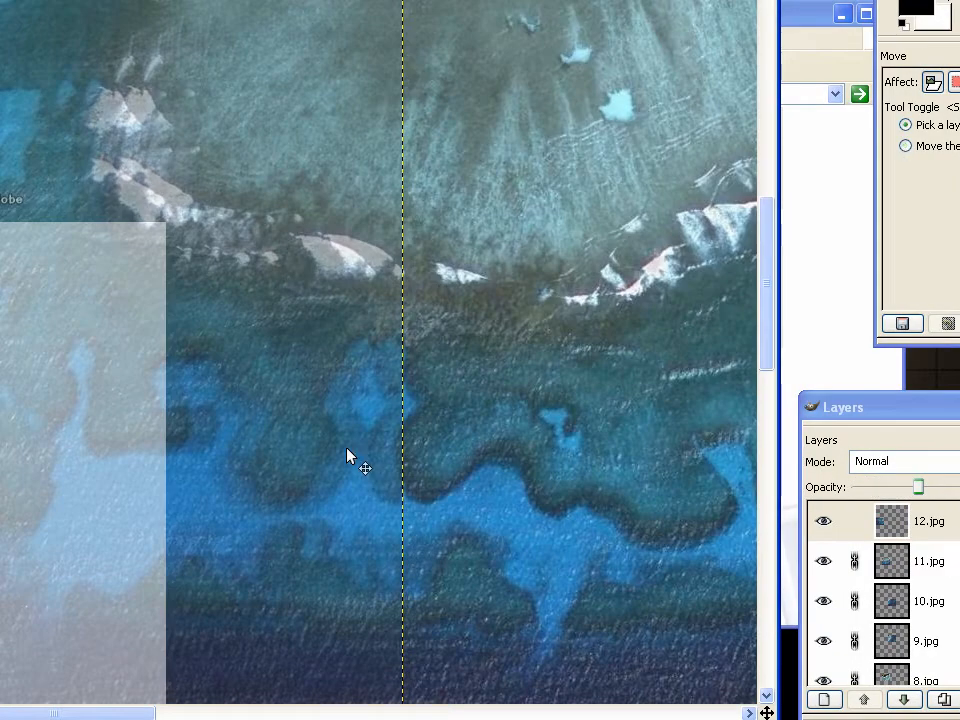
pyautogui.scroll(3, 473, 287)
pyautogui.moveTo(473, 285); pyautogui.dragTo(562, 274)
pyautogui.scroll(-3, 572, 315)
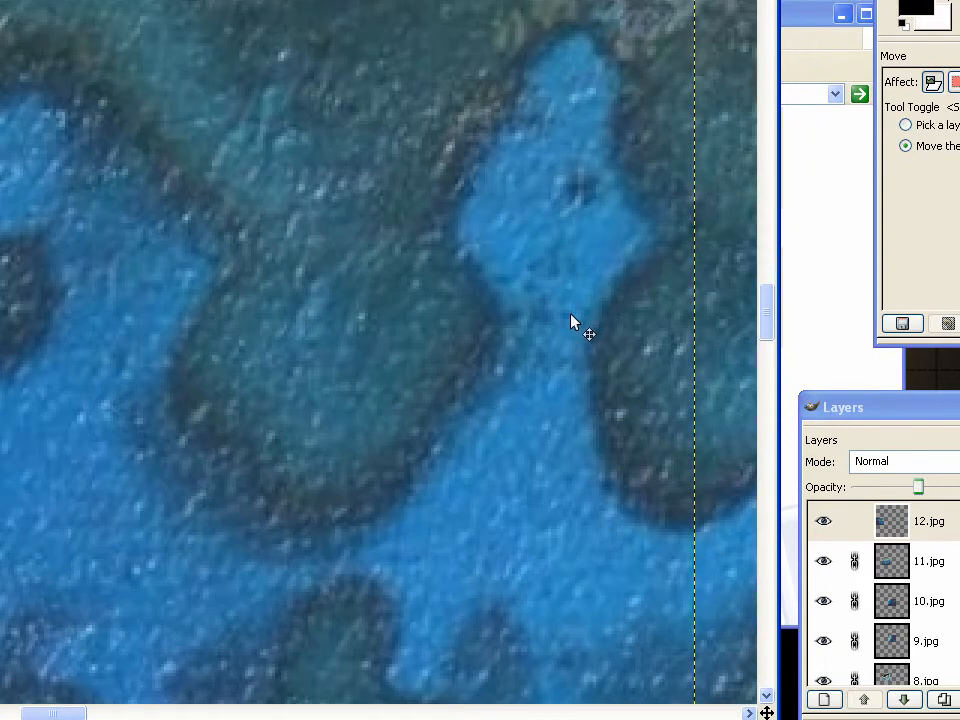
pyautogui.scroll(-4, 520, 240)
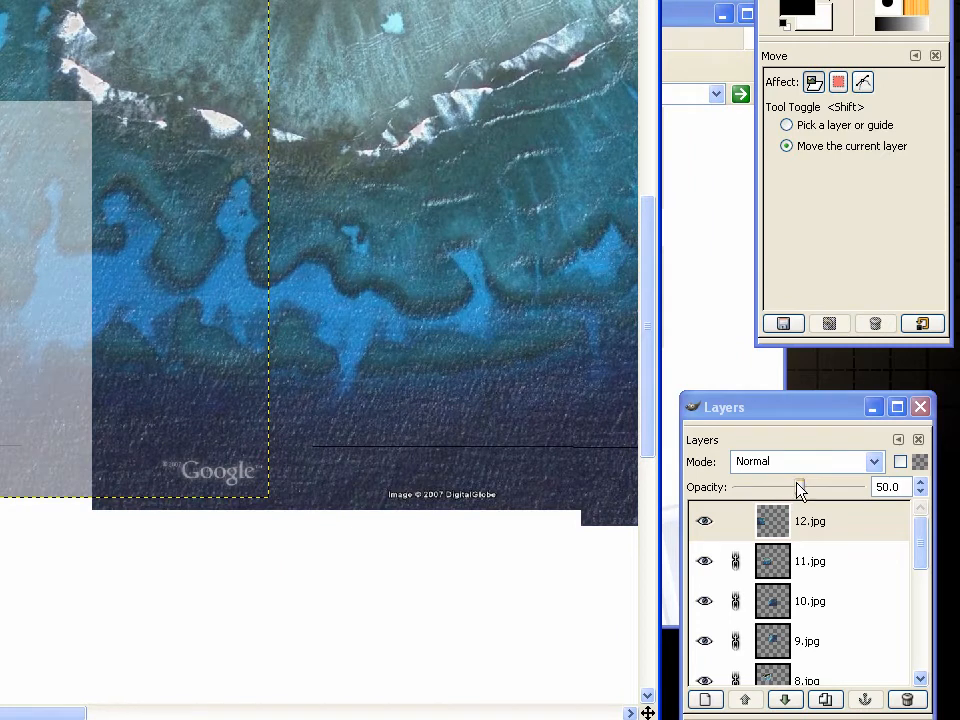
# Restore the 12.jpg layer's opacity to 100 and link the layer
pyautogui.moveTo(916, 489); pyautogui.dragTo(959, 493)
pyautogui.moveTo(845, 497); pyautogui.dragTo(874, 496)
pyautogui.click(735, 522)
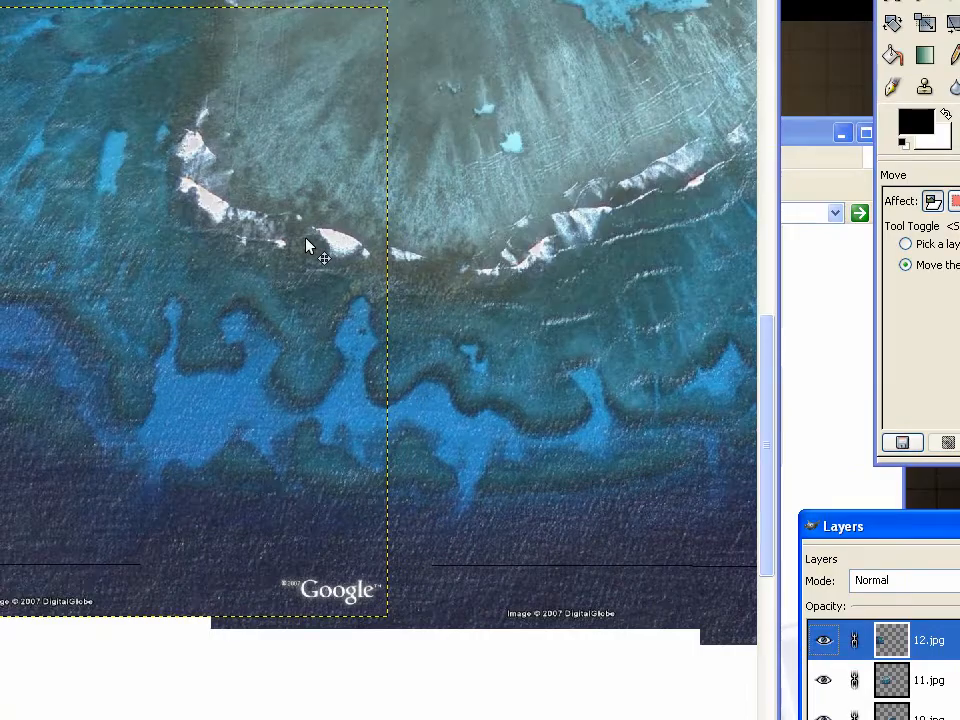
# Try moving all the linked picture layers together on the canvas, and undo the move
pyautogui.scroll(-4, 68, 38)
pyautogui.moveTo(307, 272); pyautogui.dragTo(315, 269)
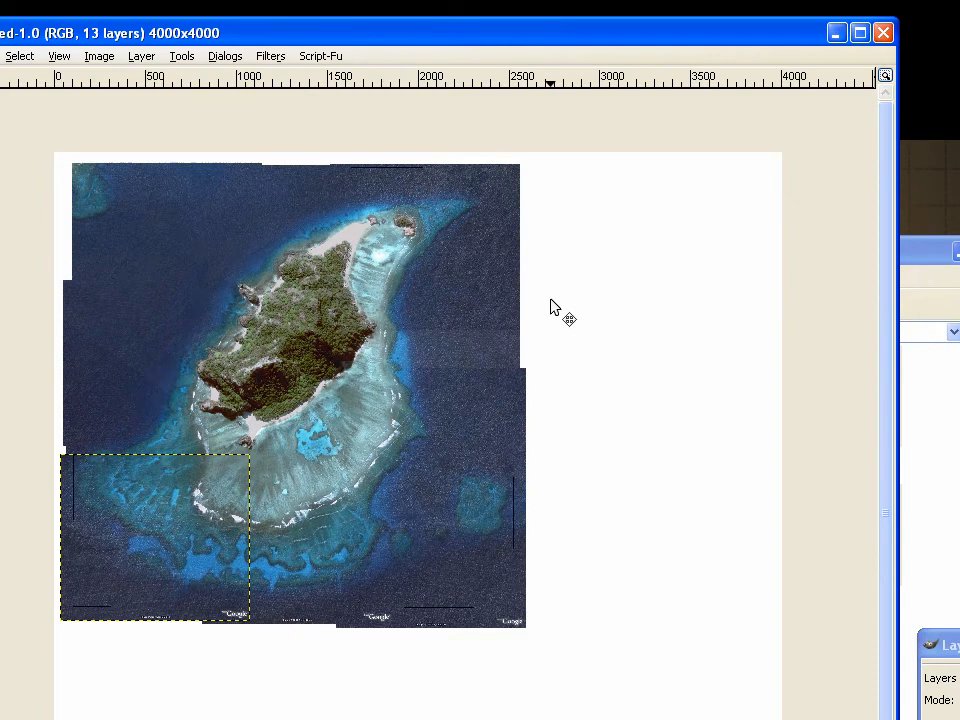
pyautogui.hotkey('ctrl', 'z')
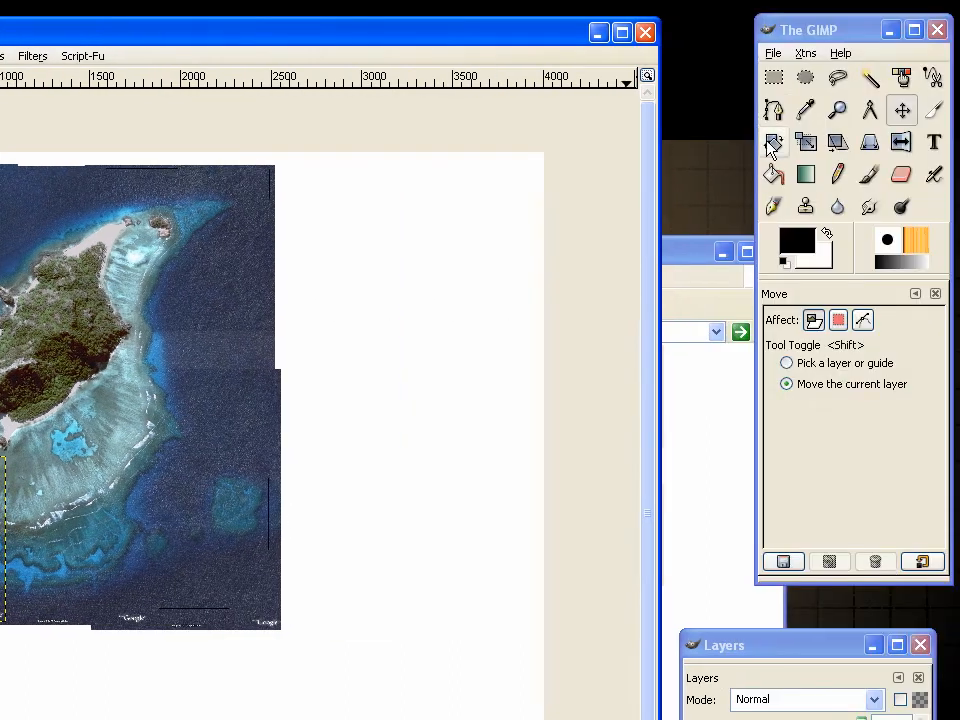
# Choose the Rectangle Select tool and make the full-canvas background layer the active layer
pyautogui.click(774, 77)
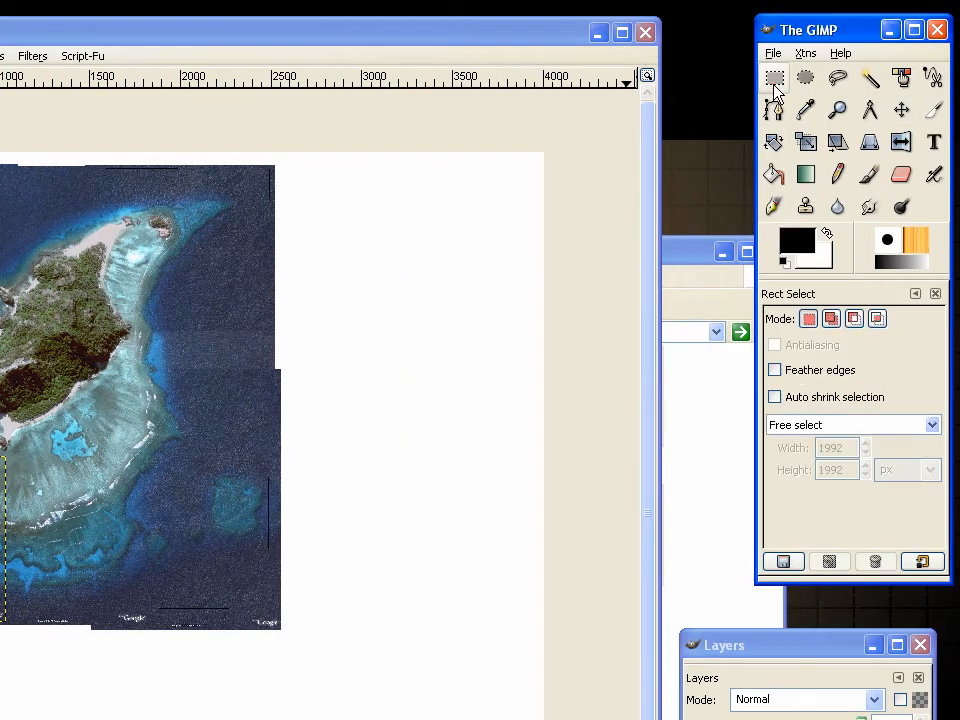
pyautogui.moveTo(916, 532); pyautogui.dragTo(931, 686)
pyautogui.click(831, 661)
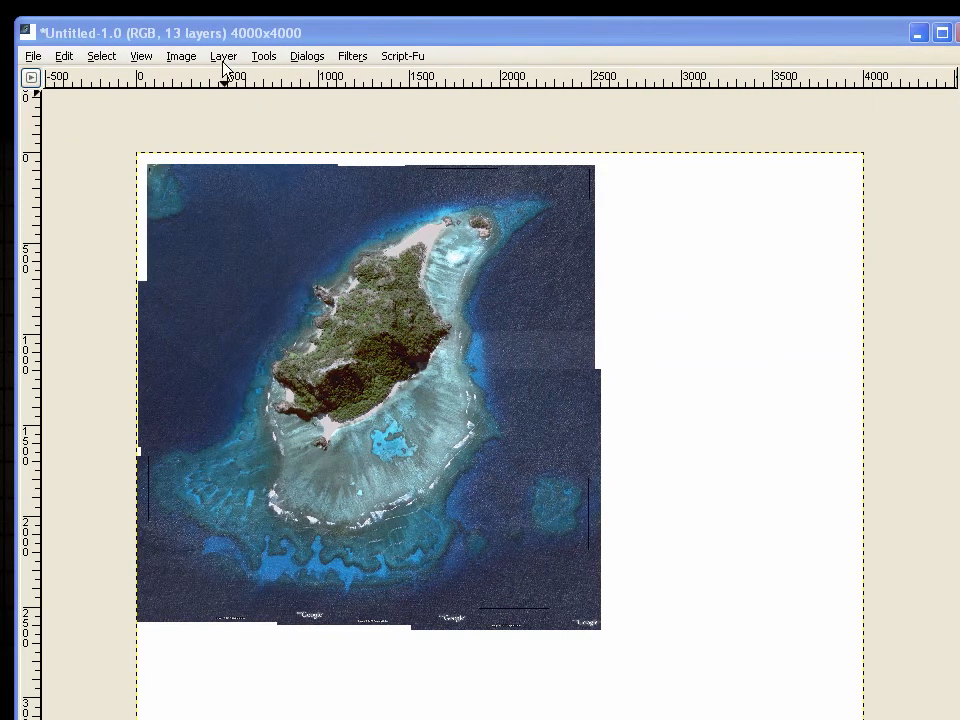
# Try to autocrop the background layer and to resize it to the image size
pyautogui.click(224, 56)
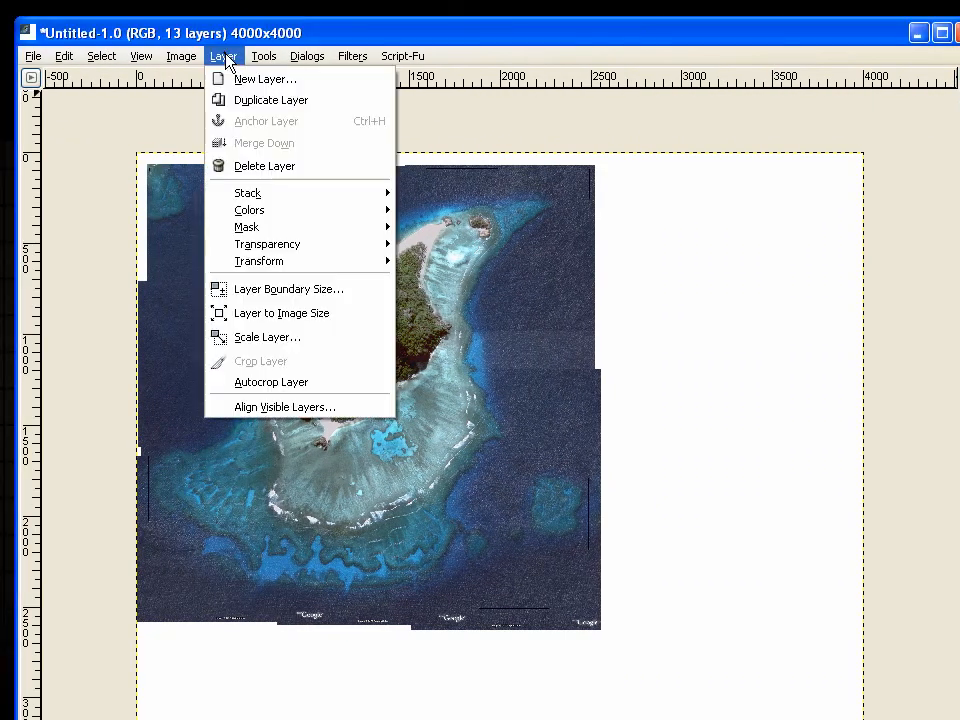
pyautogui.click(276, 384)
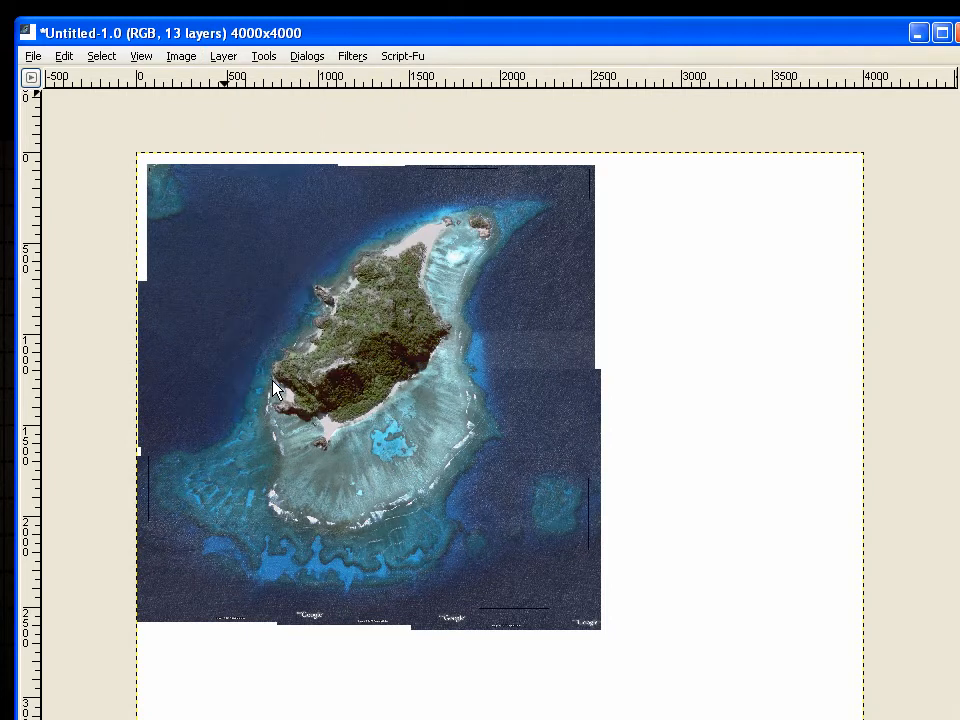
pyautogui.click(221, 56)
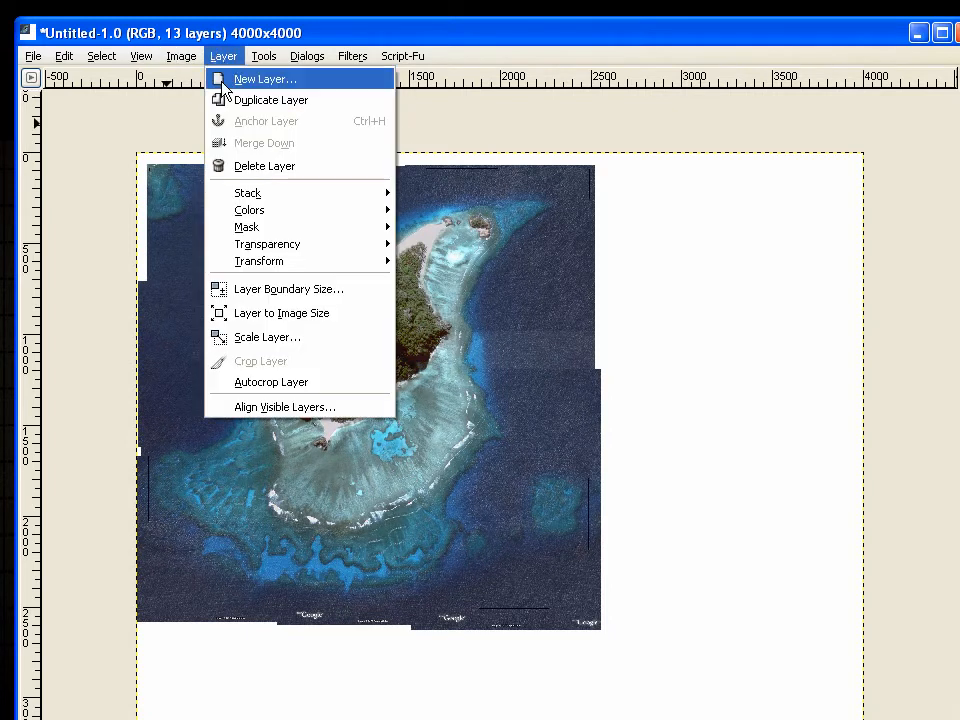
pyautogui.click(312, 316)
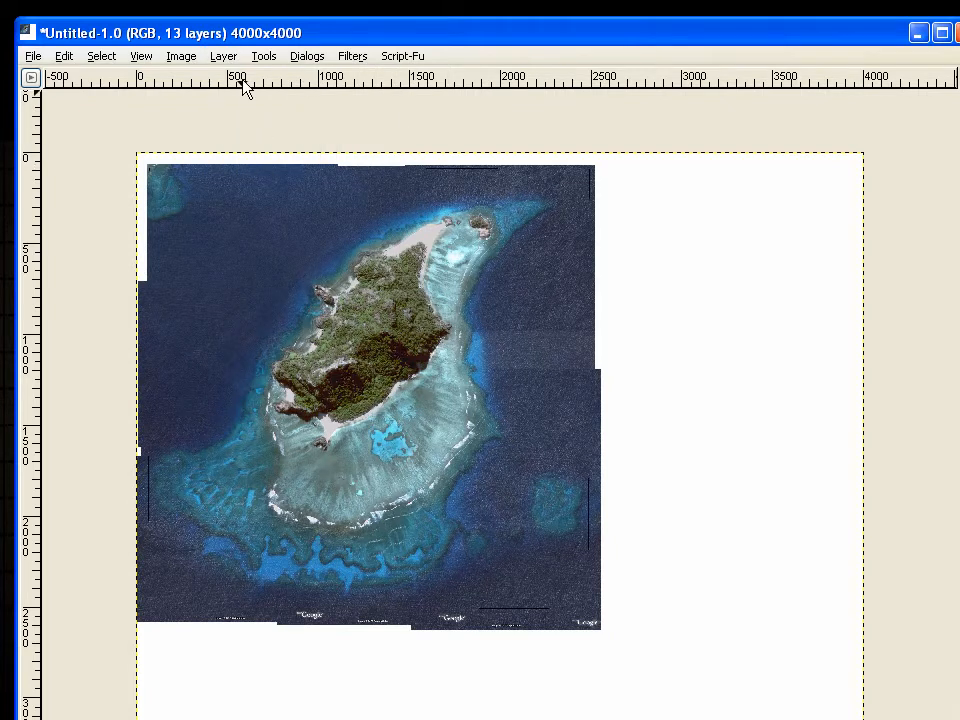
# Fit the canvas to the layers and crop the image to a rectangular selection around the stitched pictures, about 2580 x 2711 pixels
pyautogui.click(223, 56)
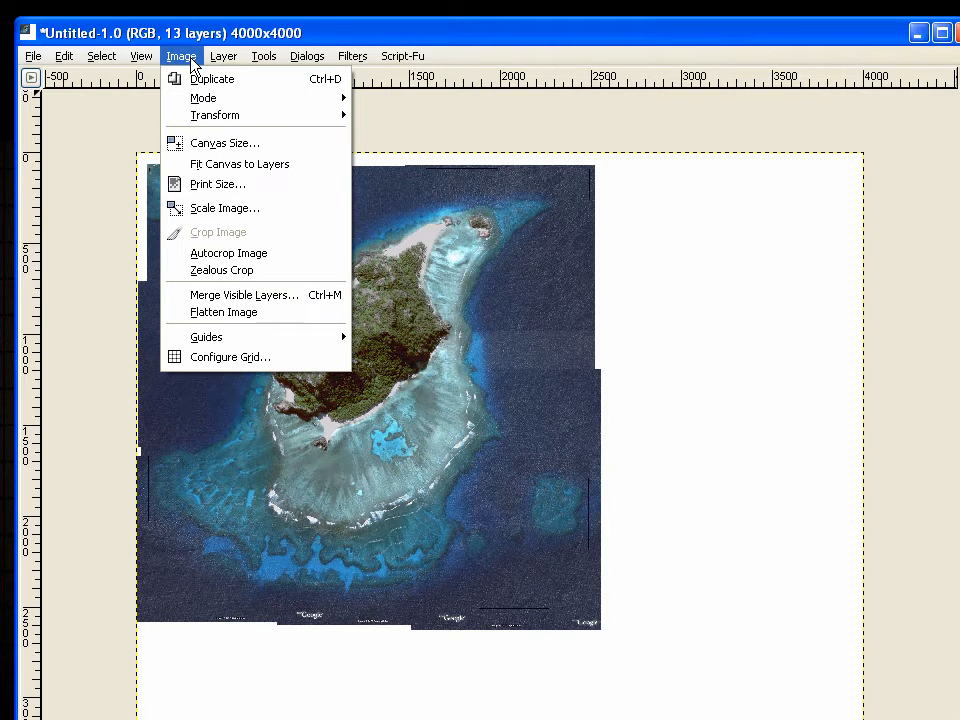
pyautogui.click(248, 165)
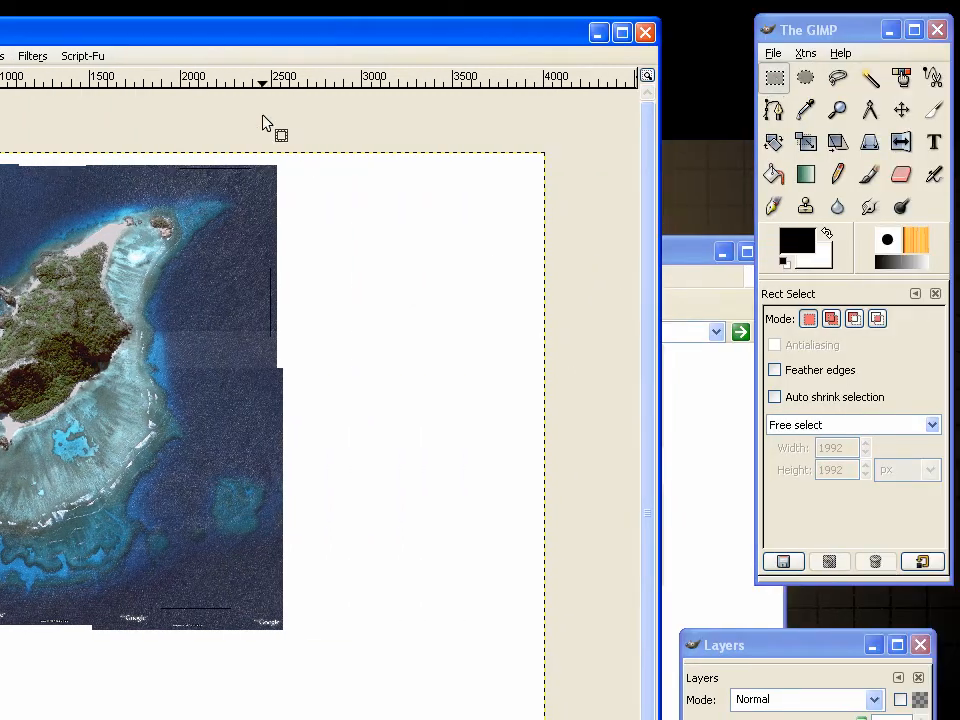
pyautogui.moveTo(286, 155); pyautogui.dragTo(0, 665)
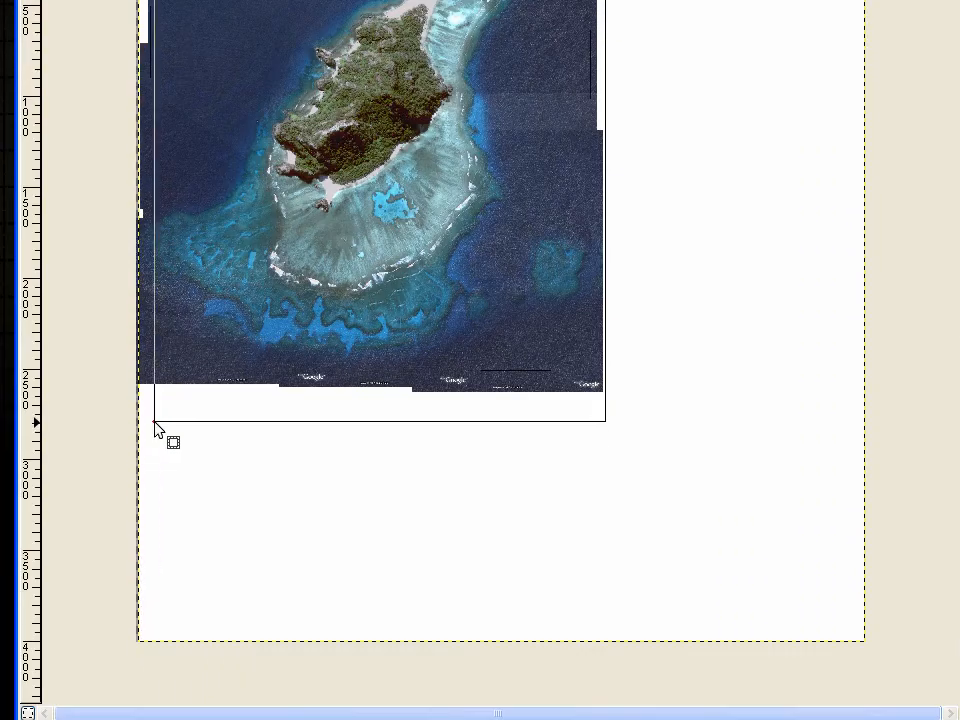
pyautogui.moveTo(155, 428); pyautogui.dragTo(129, 414)
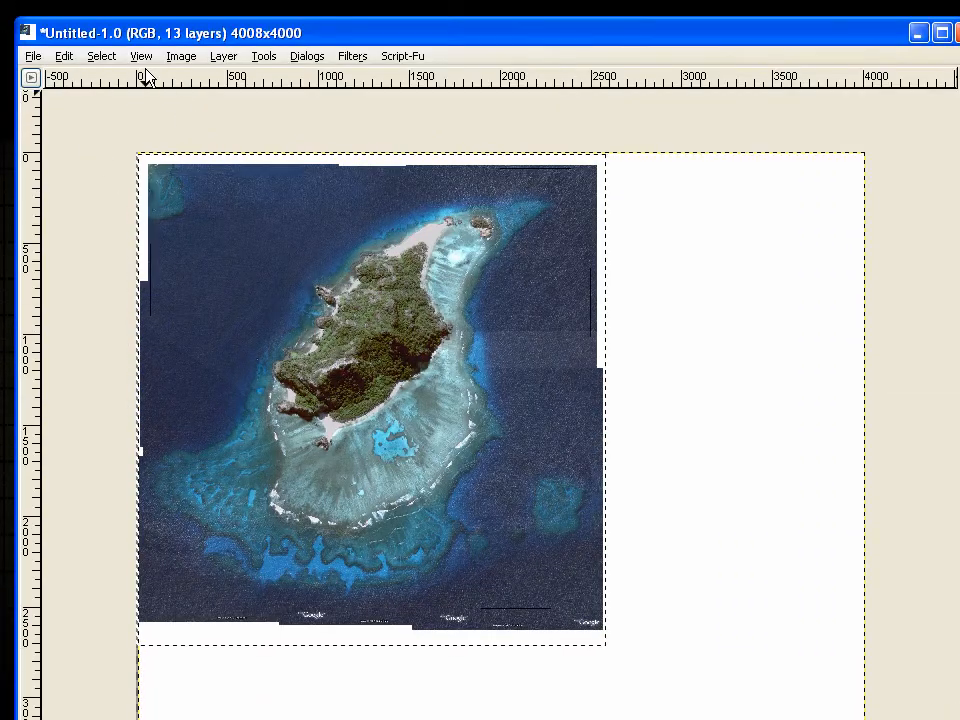
pyautogui.click(181, 56)
pyautogui.click(200, 235)
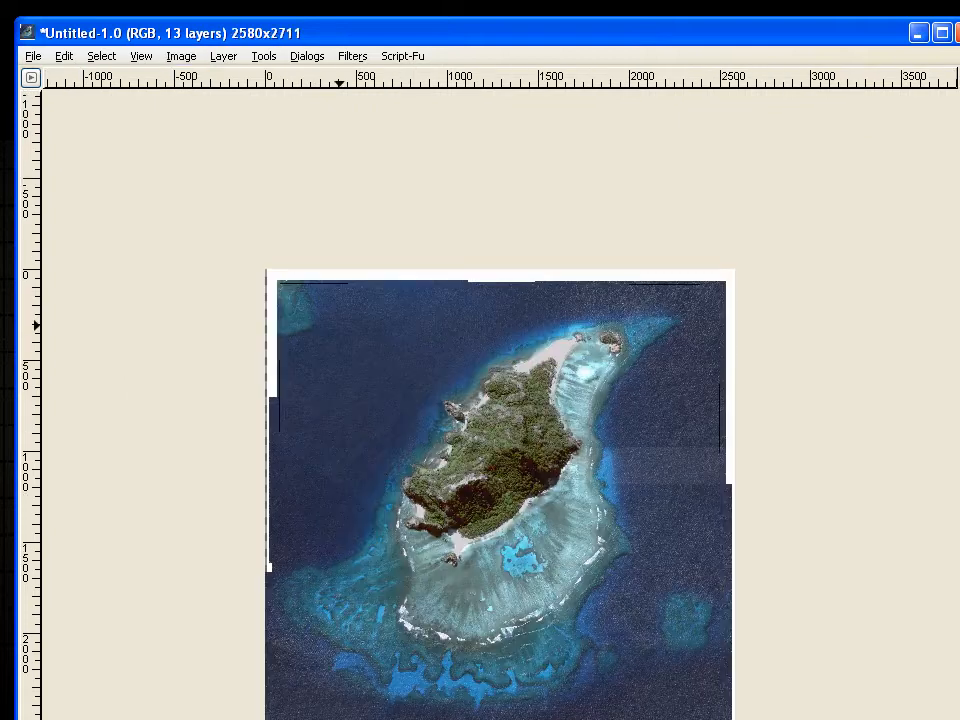
# Start saving the image and choose the Stiched Images folder inside Tutorial Folder in My Documents as its location
pyautogui.click(34, 56)
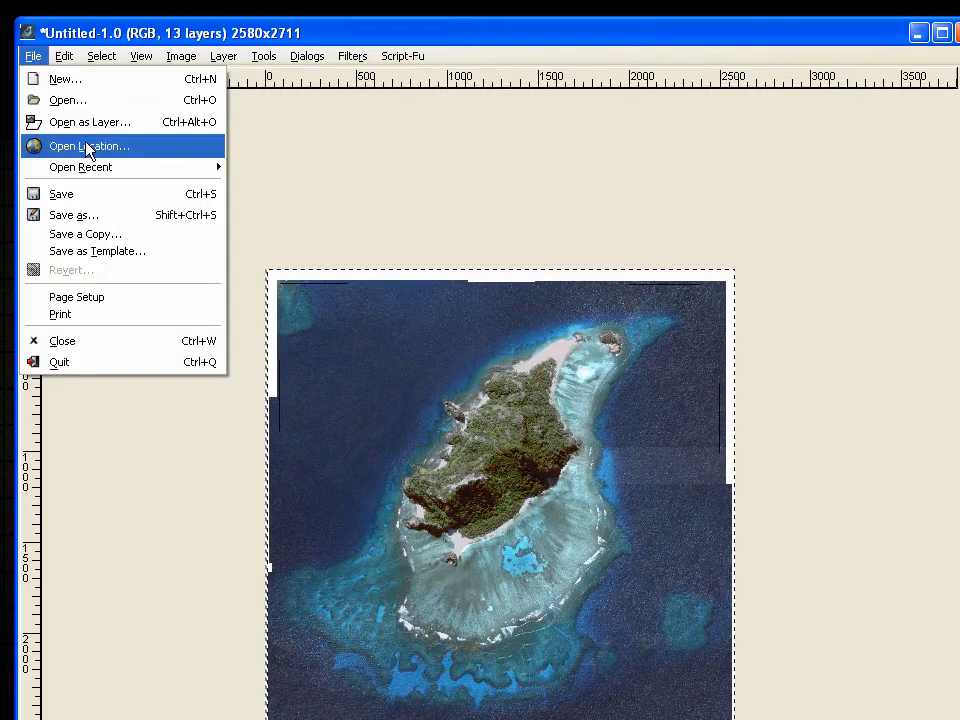
pyautogui.click(88, 195)
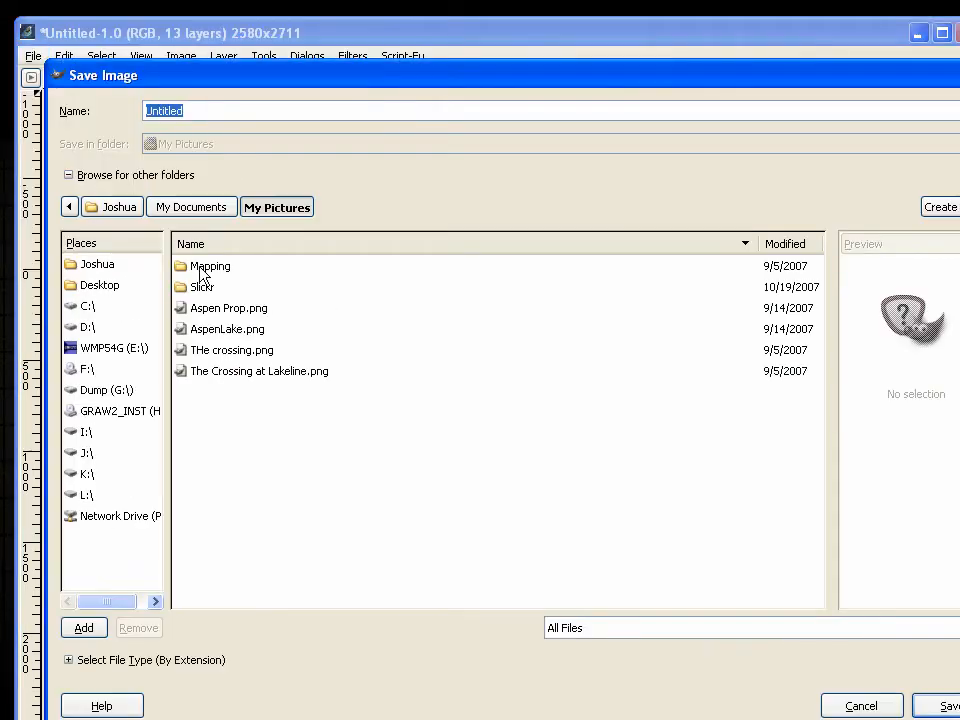
pyautogui.click(180, 210)
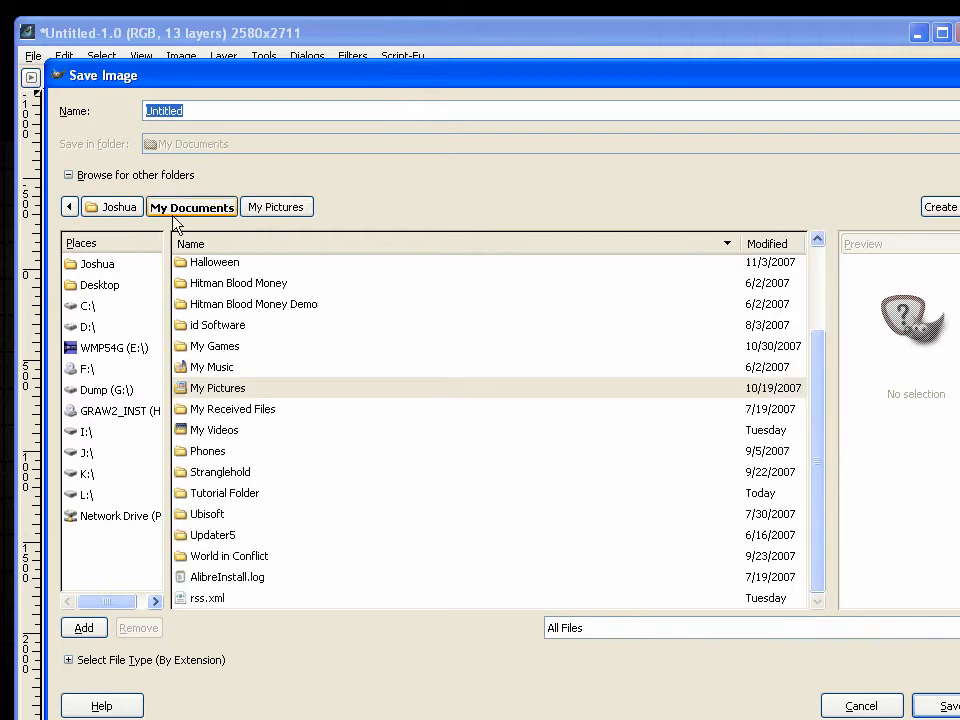
pyautogui.doubleClick(236, 491)
pyautogui.doubleClick(246, 289)
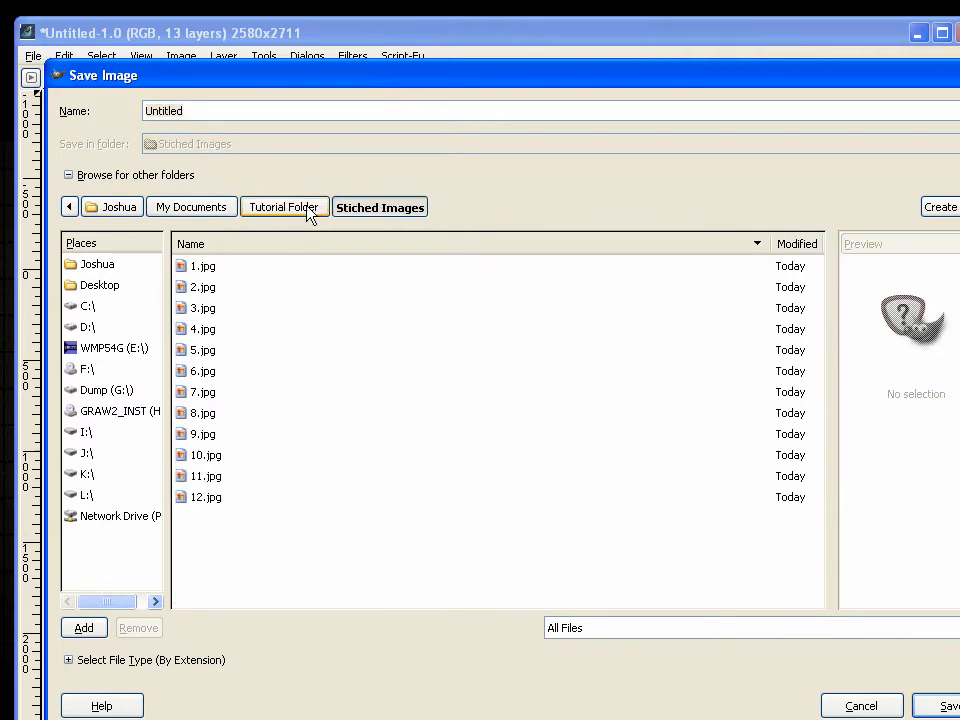
# Name the file Stiched Images, choose the GIMP XCF image file type and save it
pyautogui.click(260, 113)
pyautogui.doubleClick(259, 113)
pyautogui.write('Stiched Images')
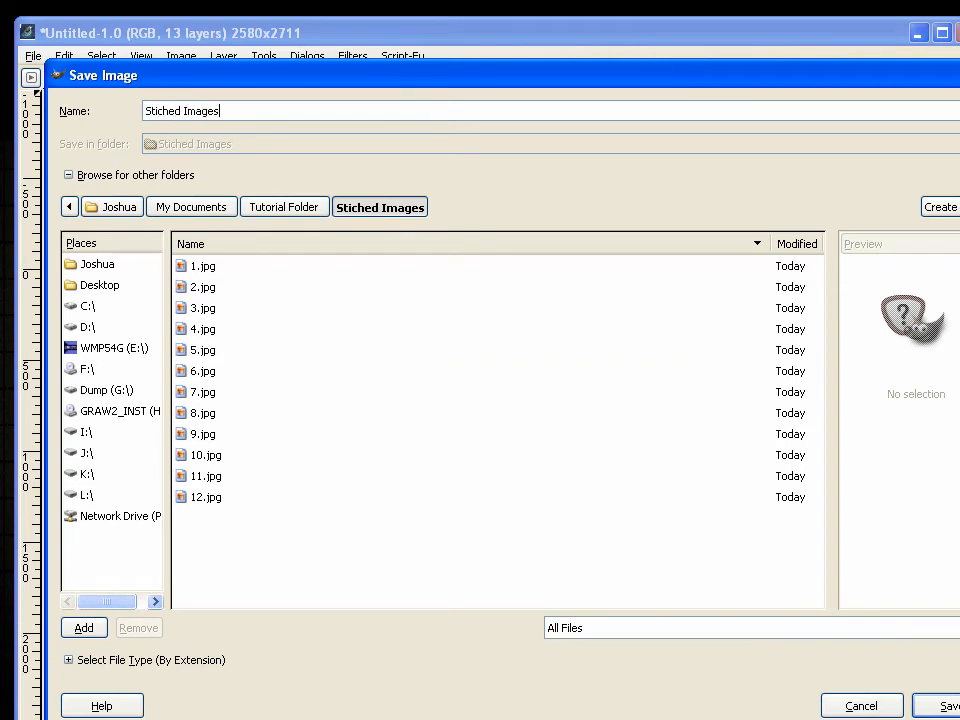
pyautogui.press('Return')
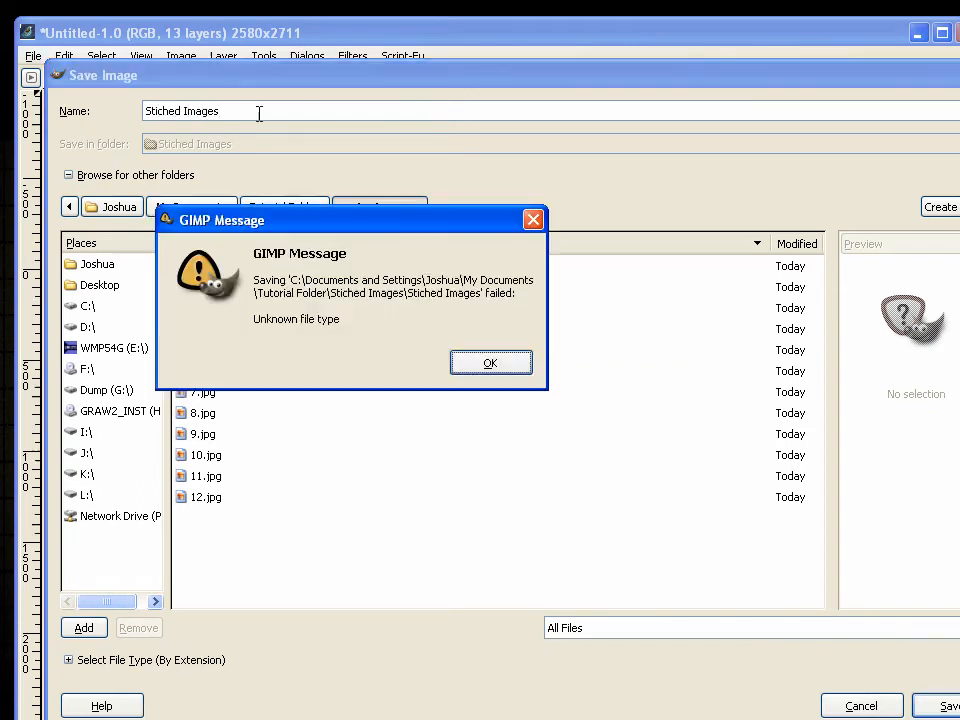
pyautogui.click(484, 366)
pyautogui.click(80, 662)
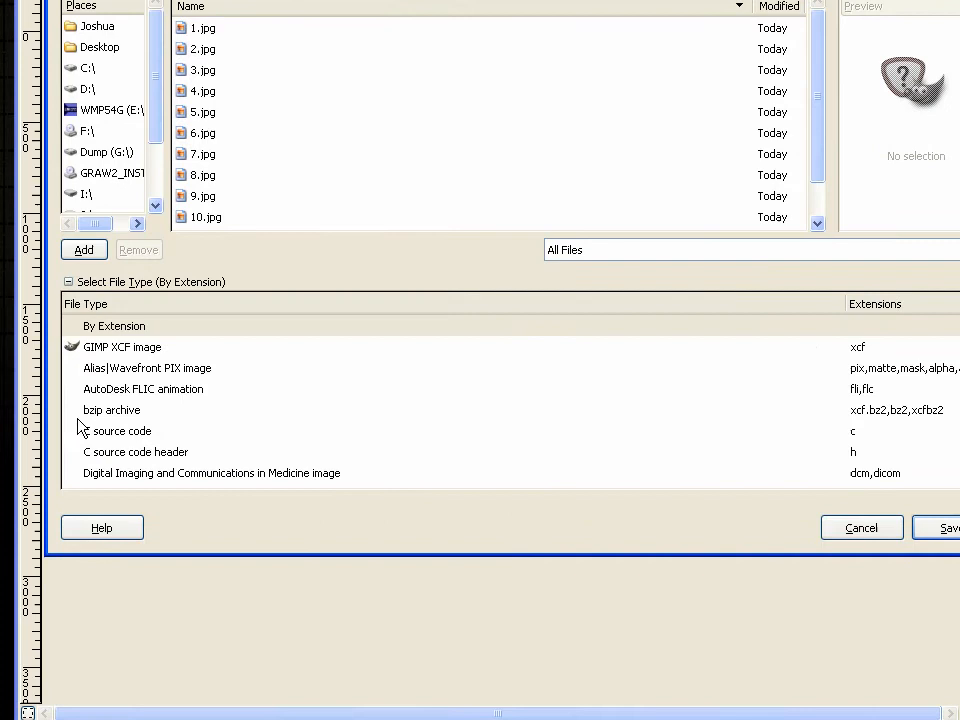
pyautogui.click(86, 350)
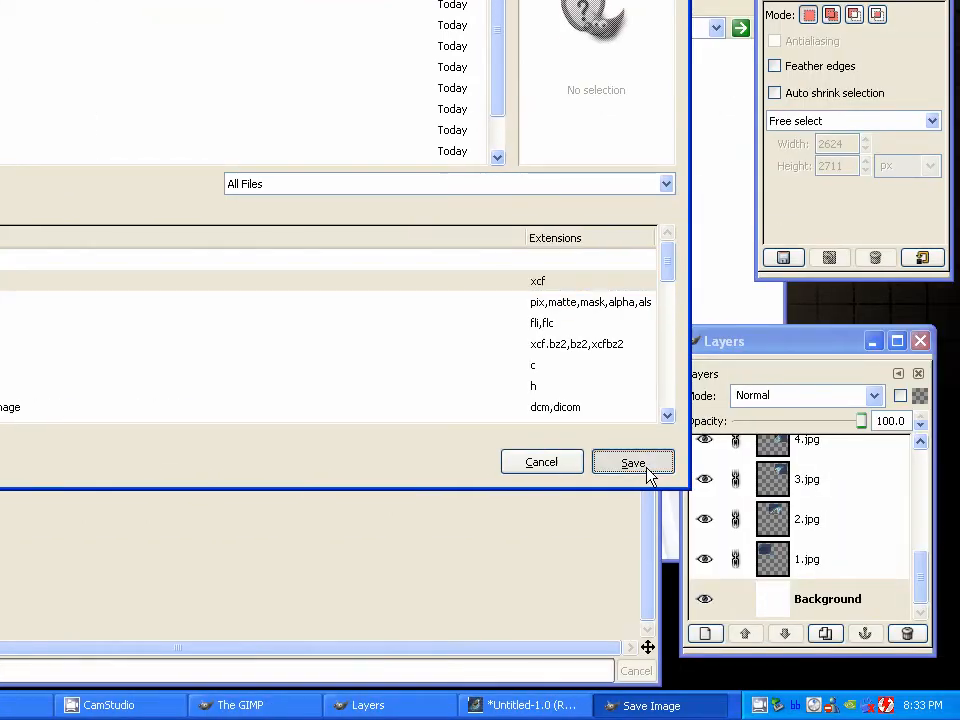
pyautogui.click(633, 462)
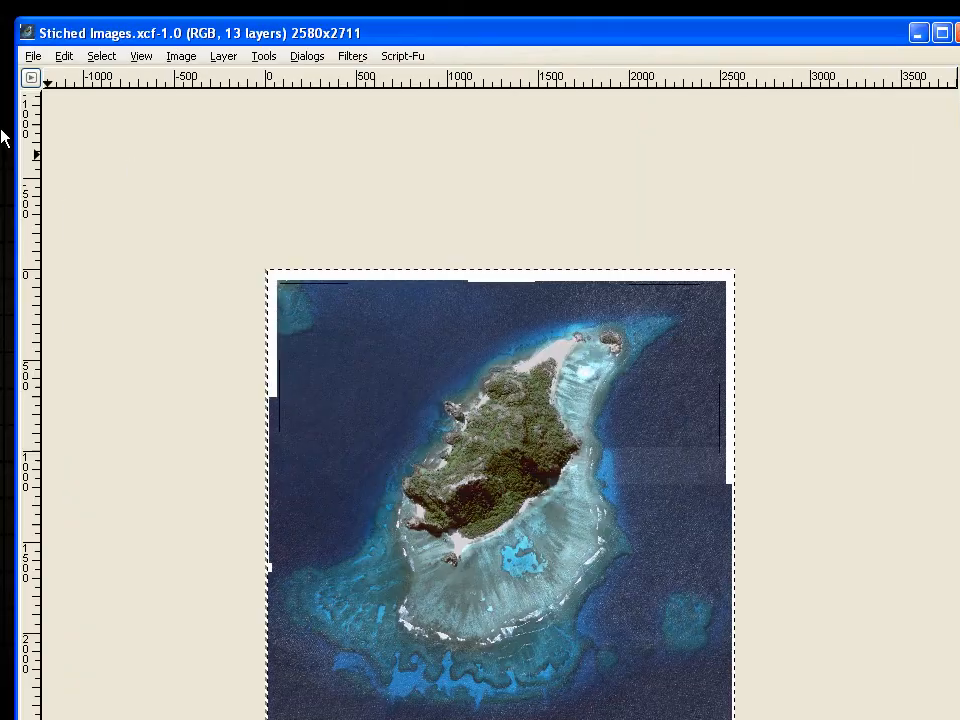
# Save another copy of the stitched image as Texture.bmp in the same folder and accept the export
pyautogui.click(33, 56)
pyautogui.click(83, 222)
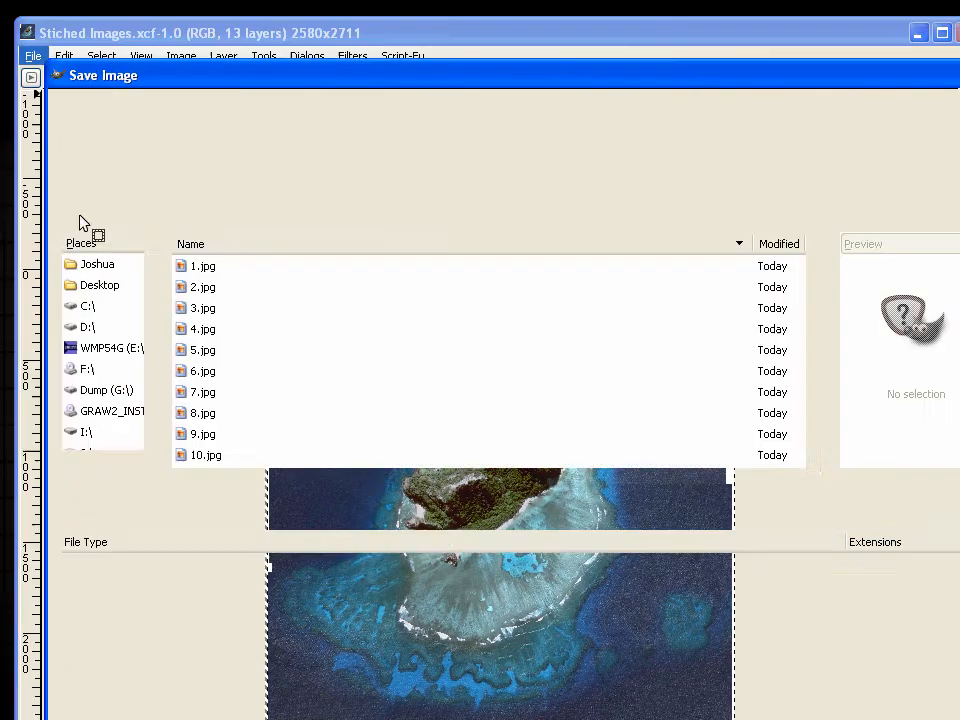
pyautogui.click(224, 111)
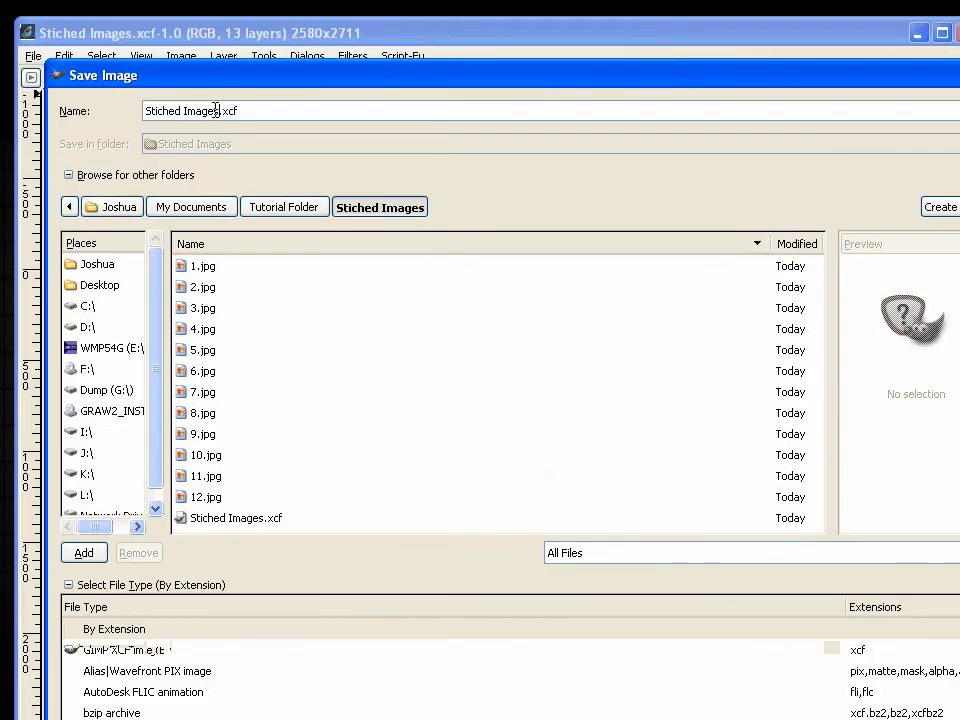
pyautogui.moveTo(216, 110); pyautogui.dragTo(250, 110)
pyautogui.tripleClick(250, 110)
pyautogui.write('Texture.bmp')
pyautogui.press('Return')
pyautogui.click(509, 410)
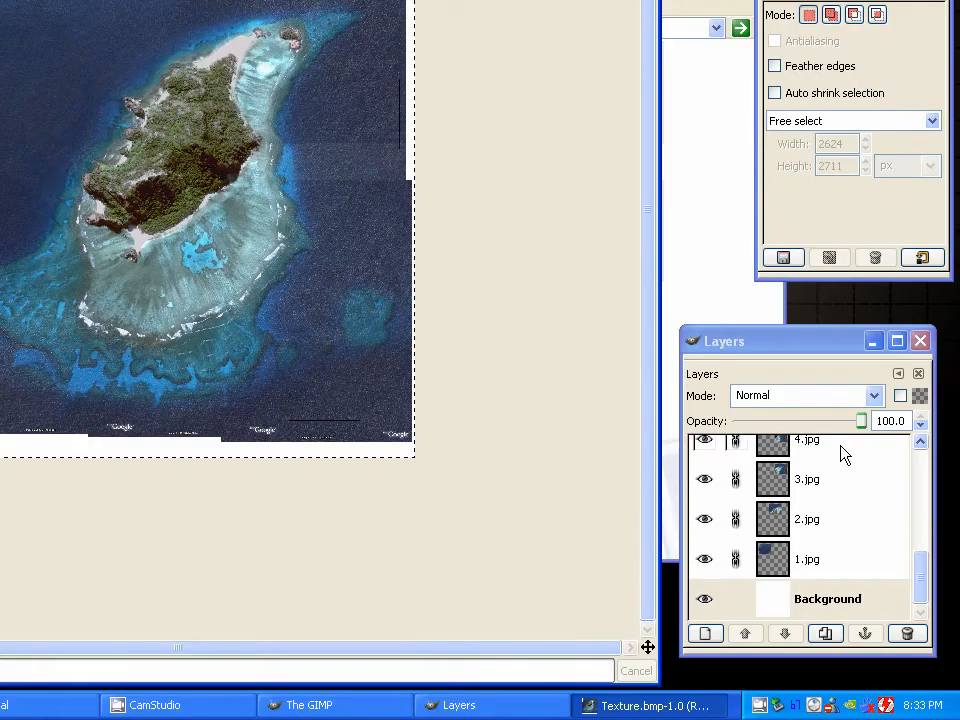
# Make the Background layer active and choose the Rectangle Select tool for selecting on the island image
pyautogui.moveTo(921, 634)
pyautogui.mouseDown()
pyautogui.moveTo(921, 522)
pyautogui.moveTo(926, 644)
pyautogui.mouseUp()
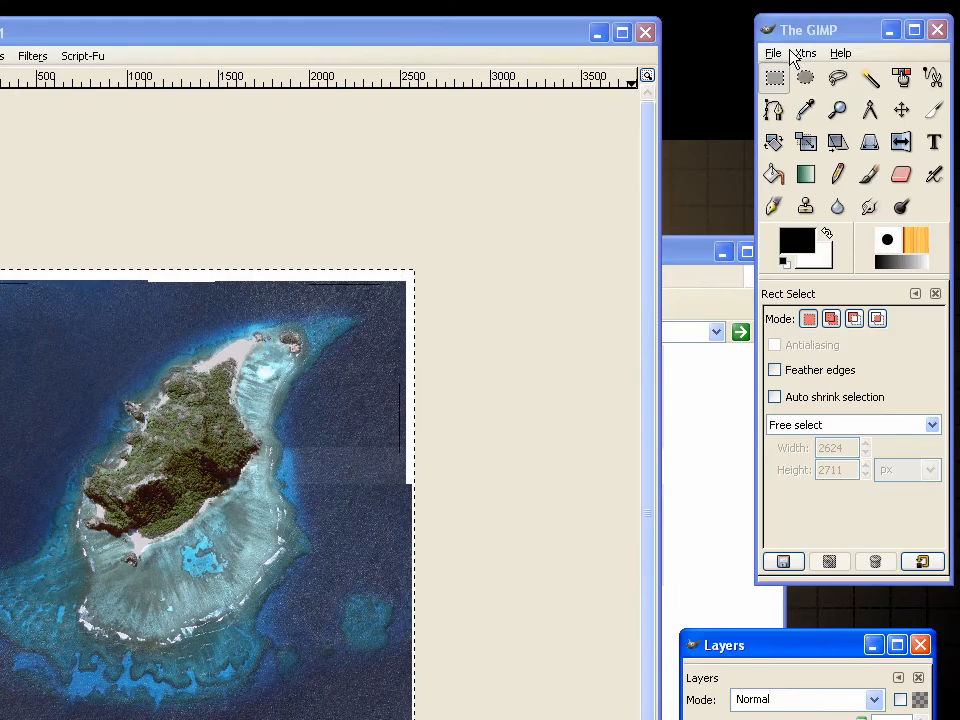
pyautogui.click(773, 51)
pyautogui.click(780, 82)
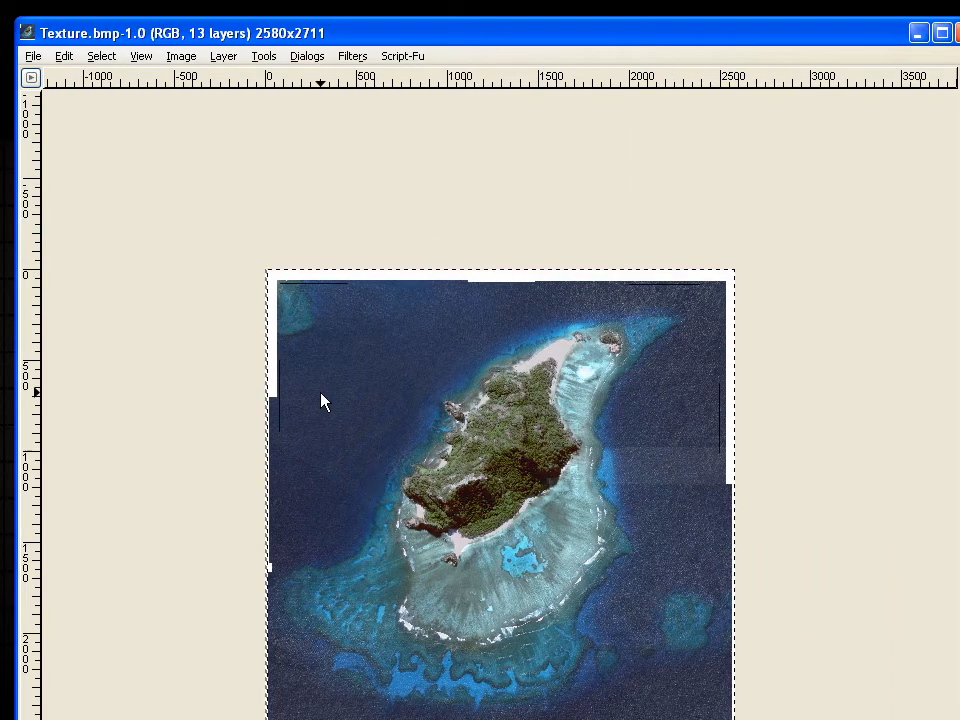
pyautogui.scroll(2, 324, 419)
pyautogui.scroll(-1, 366, 358)
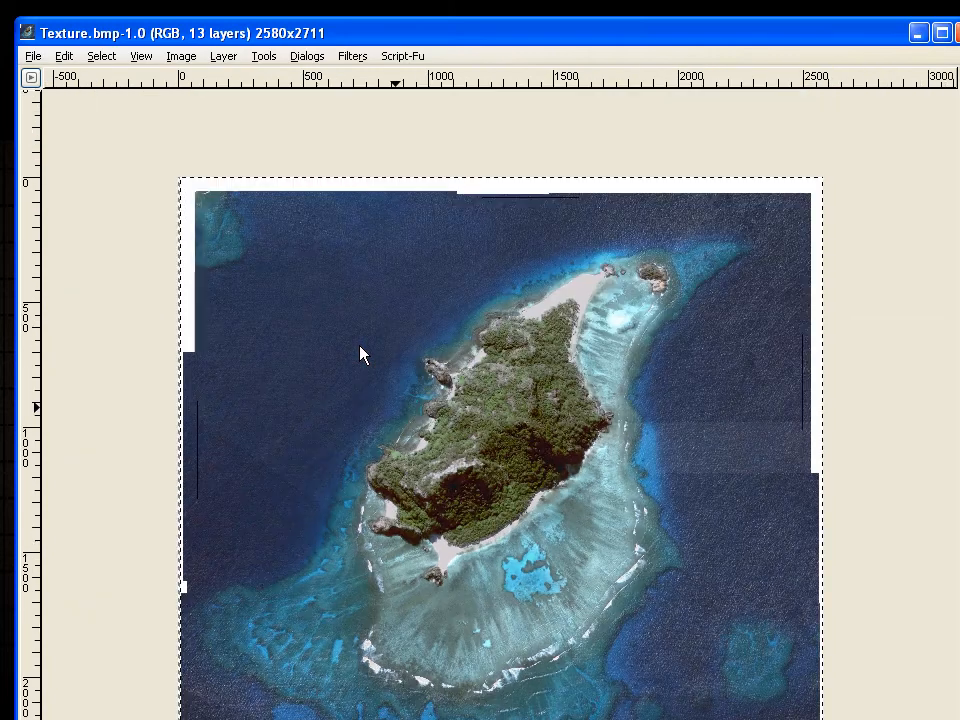
pyautogui.scroll(1, 204, 214)
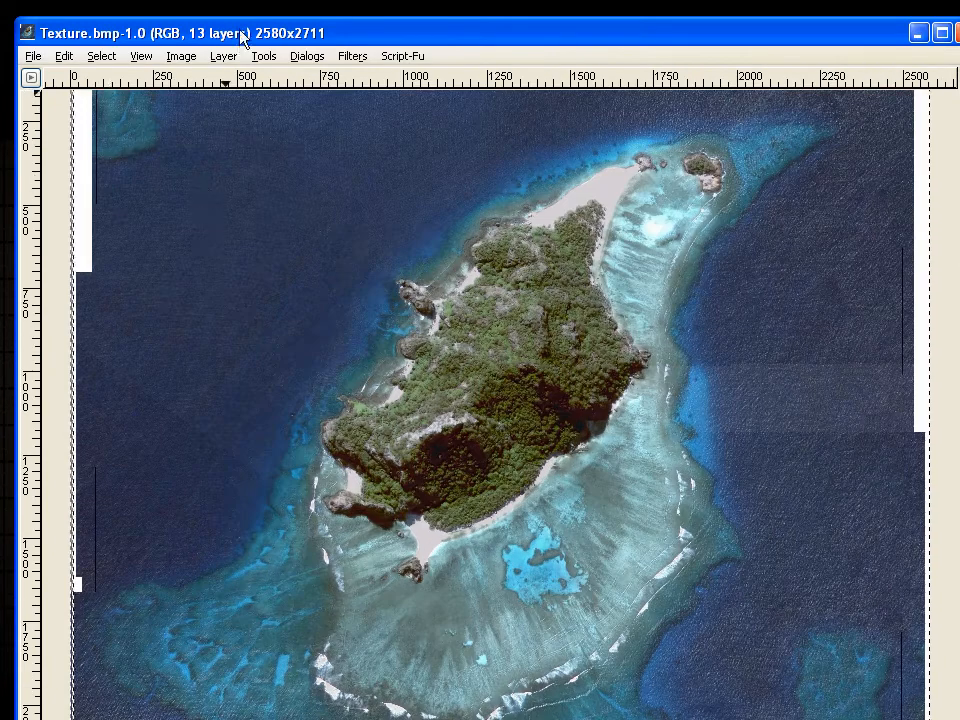
pyautogui.scroll(2, 590, 588)
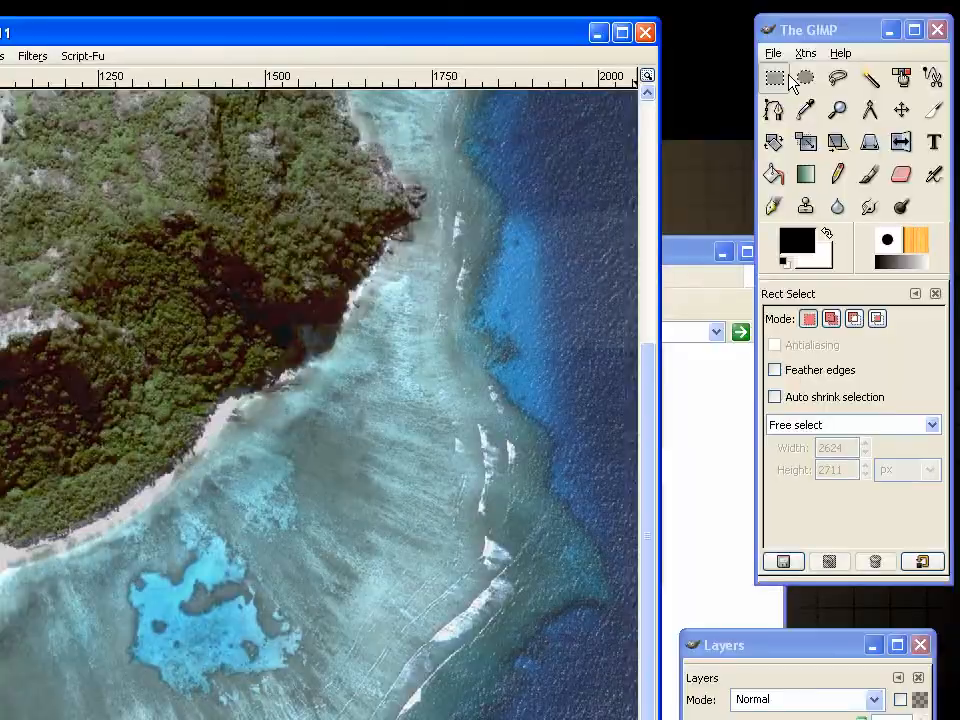
pyautogui.hotkey('ctrl', 'v')
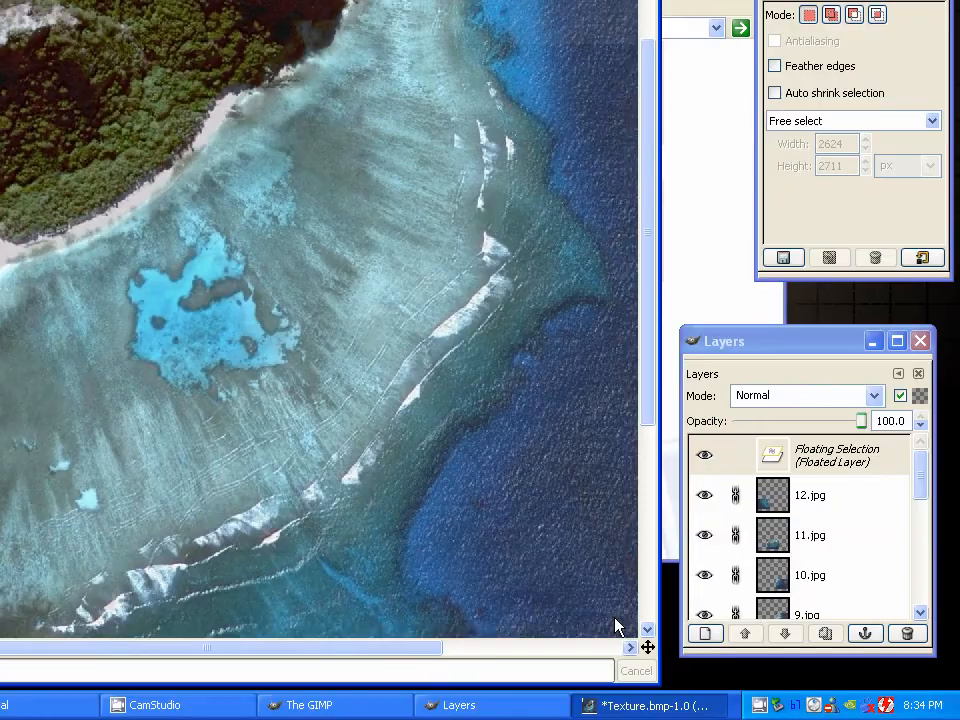
pyautogui.press('-')
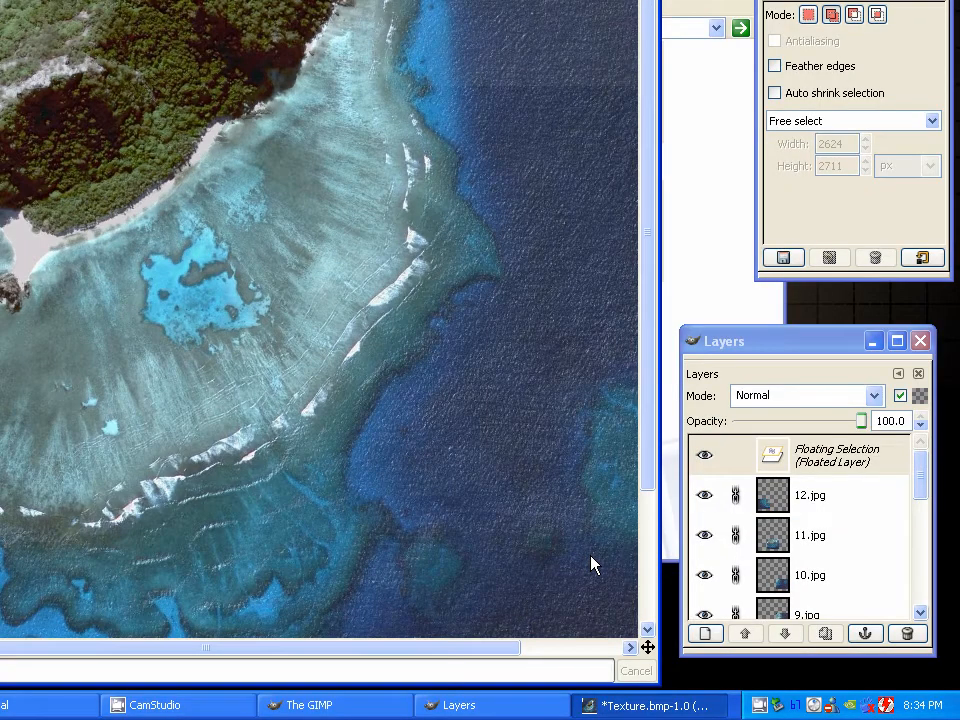
pyautogui.click(650, 541)
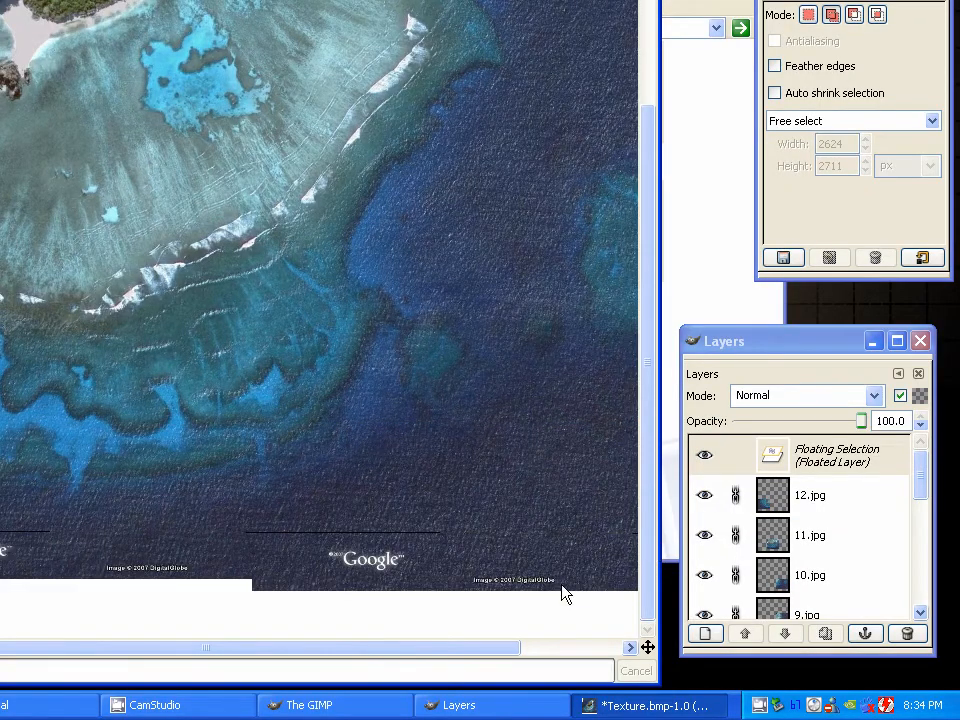
pyautogui.press('+')
pyautogui.moveTo(560, 567); pyautogui.dragTo(241, 372)
pyautogui.press('+')
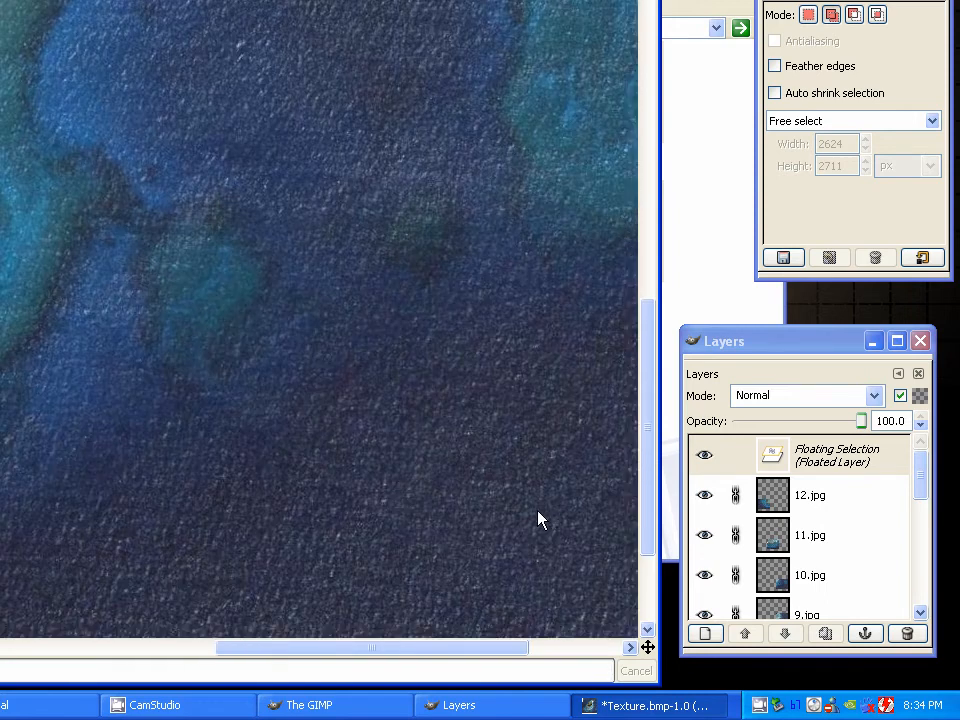
pyautogui.moveTo(537, 510); pyautogui.dragTo(140, 364)
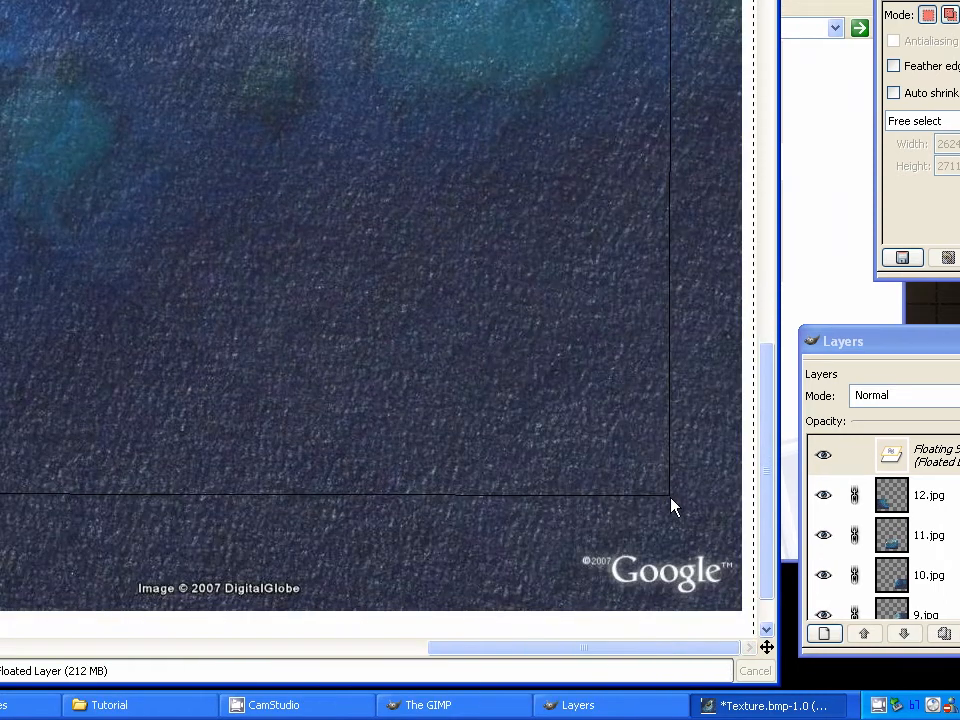
pyautogui.moveTo(671, 498); pyautogui.dragTo(327, 351)
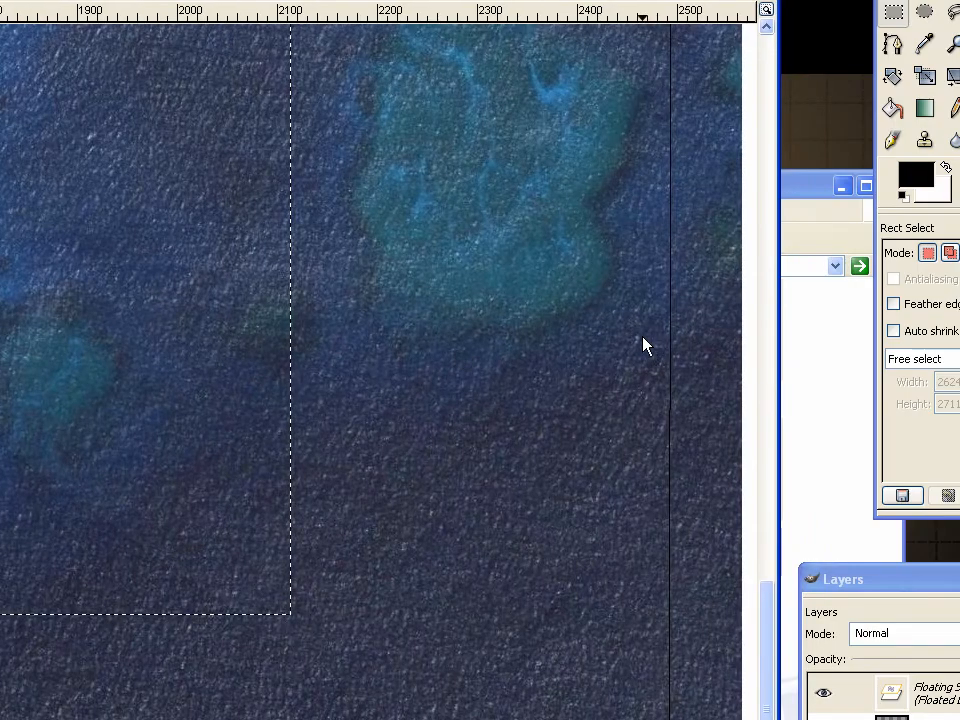
pyautogui.click(503, 450)
# Make the Background layer active and flatten the image into a single layer
pyautogui.click(823, 600)
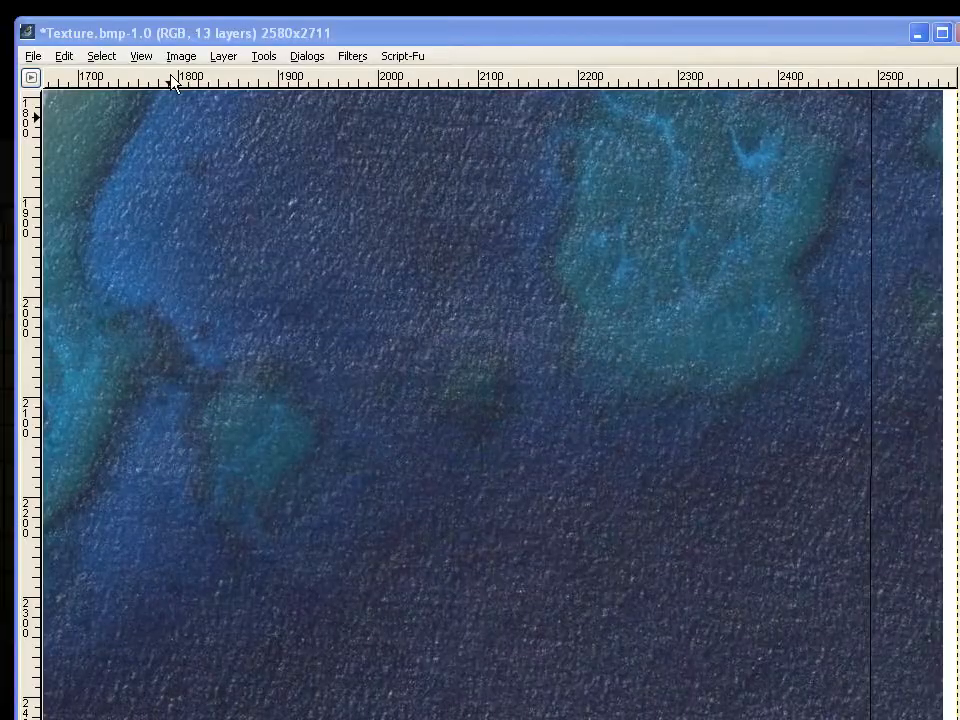
pyautogui.click(196, 58)
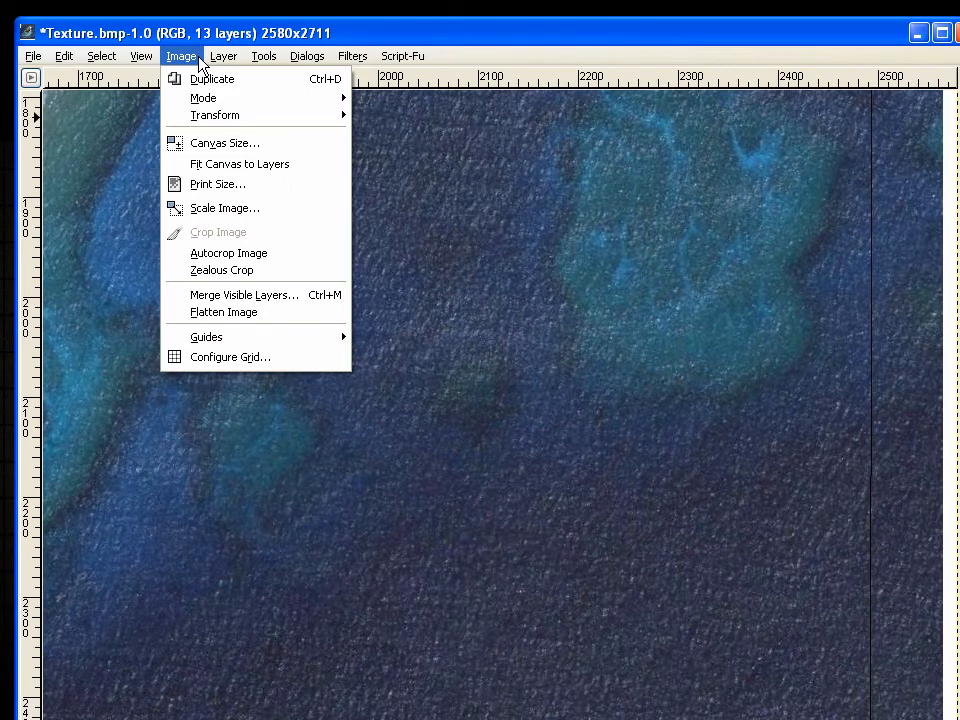
pyautogui.click(240, 313)
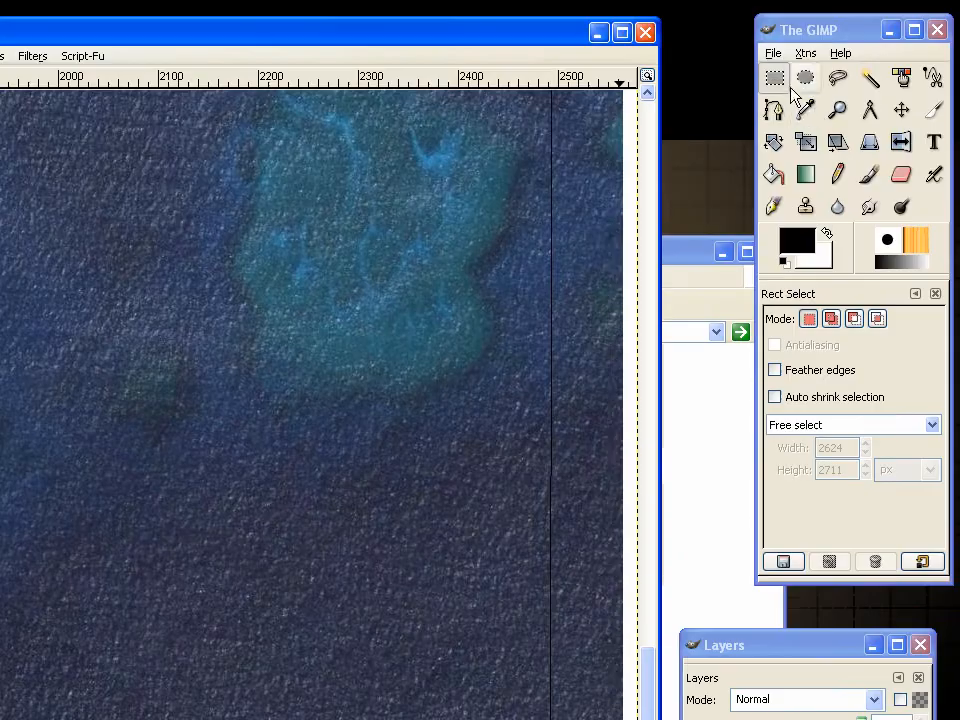
# Crop the image to a rectangular selection along the thin black lines inside its edges, about 2419 x 2431 pixels
pyautogui.click(780, 82)
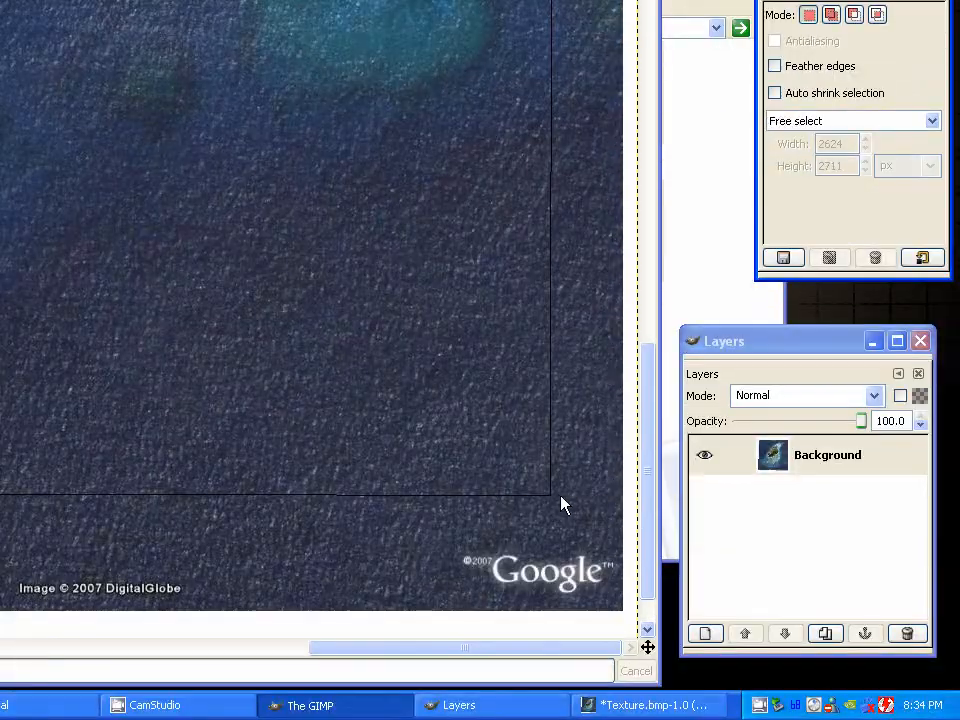
pyautogui.moveTo(552, 498); pyautogui.dragTo(120, 167)
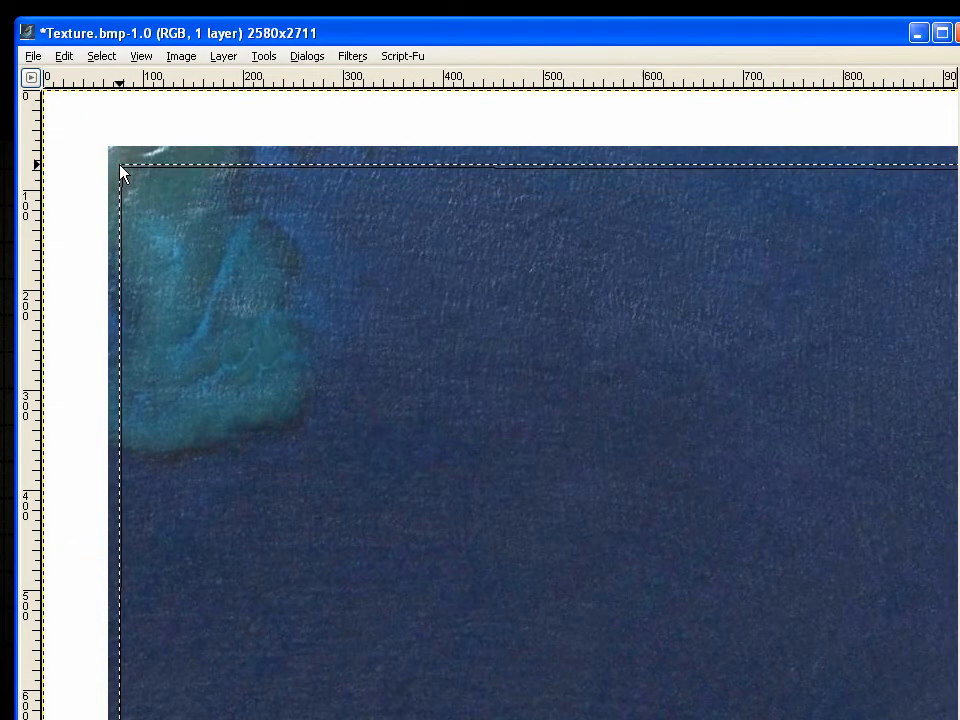
pyautogui.click(141, 56)
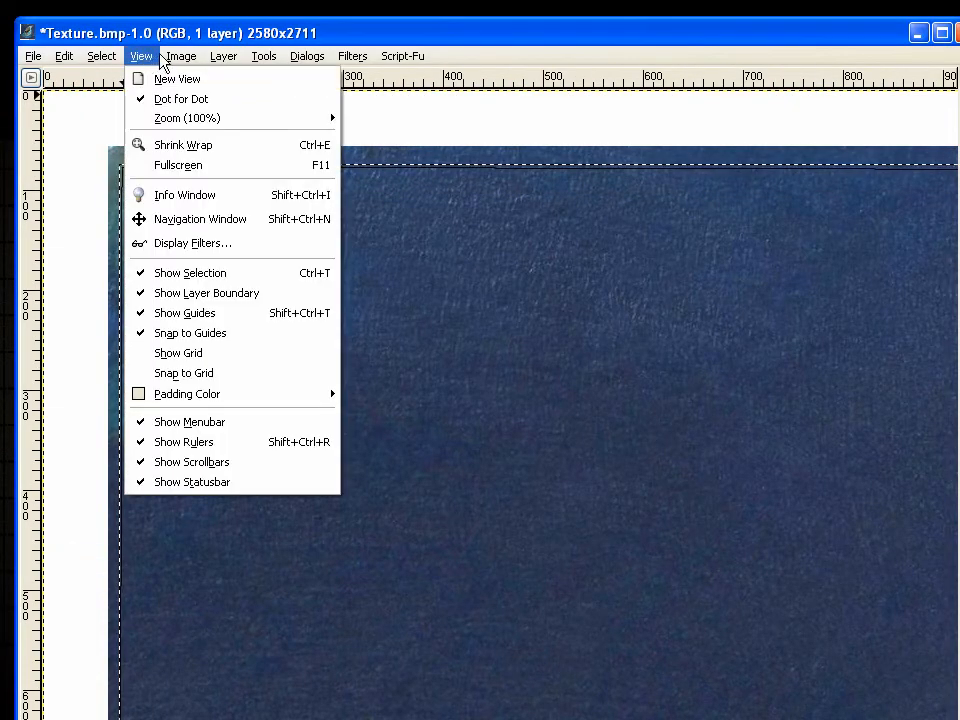
pyautogui.moveTo(181, 56)
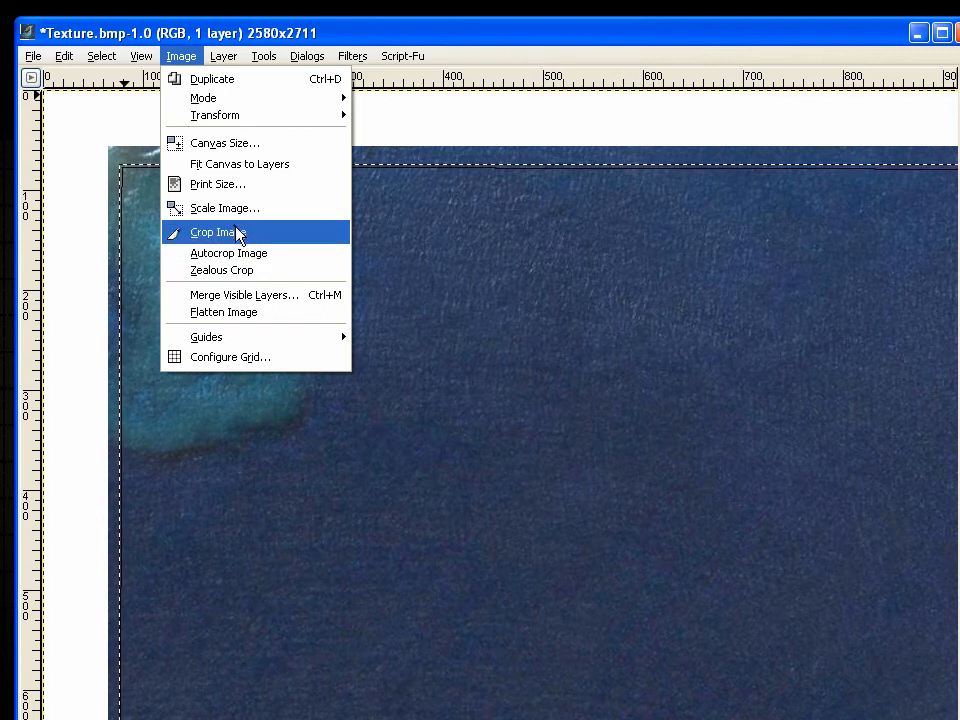
pyautogui.click(238, 234)
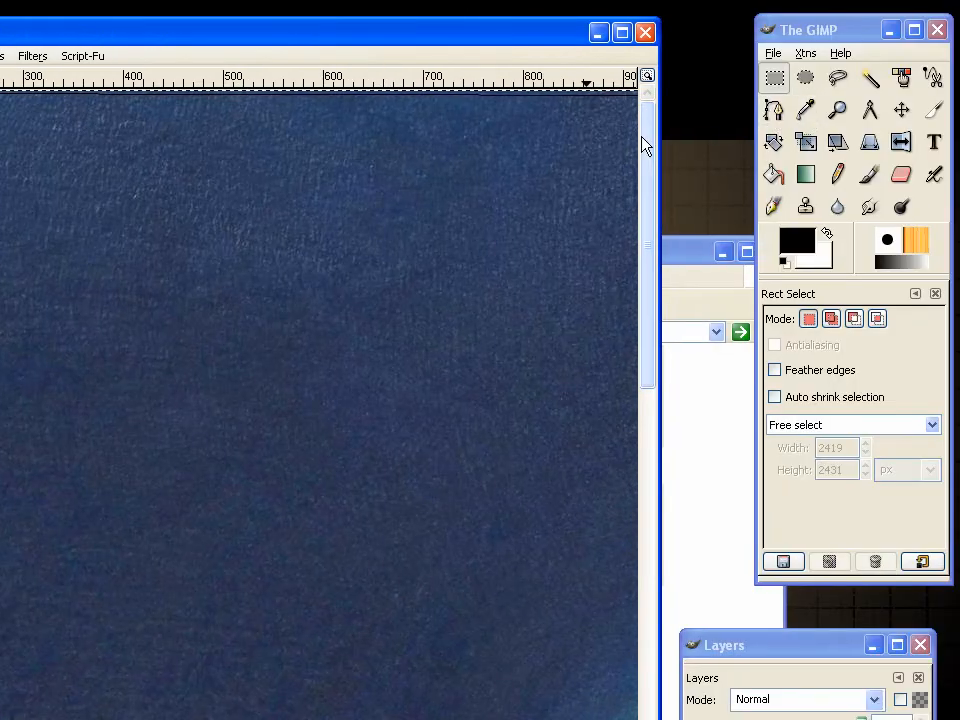
# Scale the cropped image to a width of 2048 pixels, keeping its proportions
pyautogui.press('-')
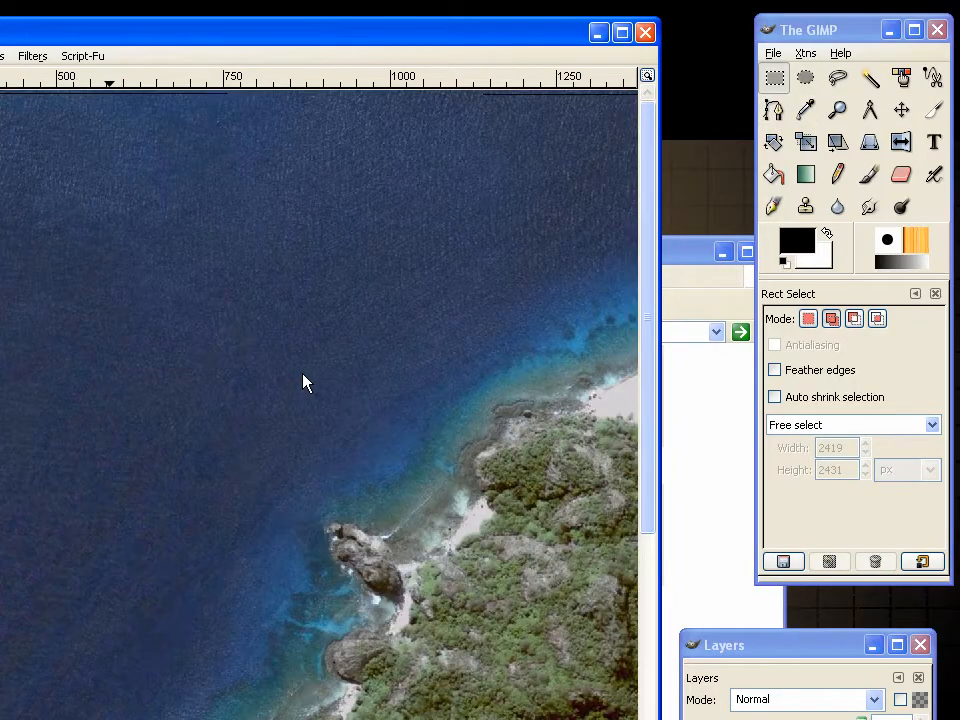
pyautogui.scroll(-3, 303, 374)
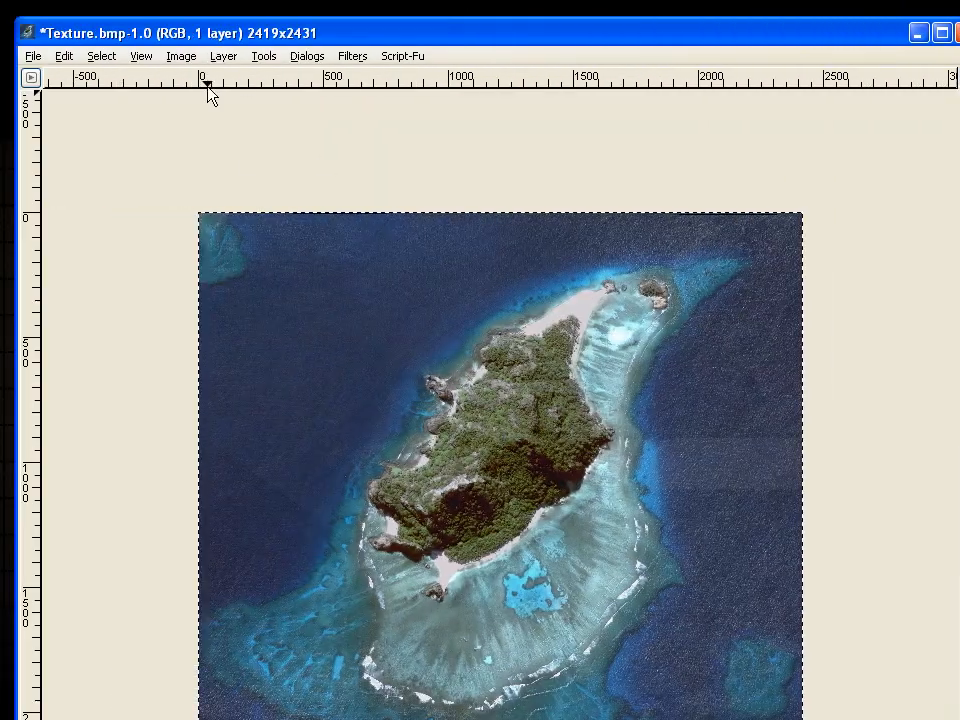
pyautogui.click(181, 57)
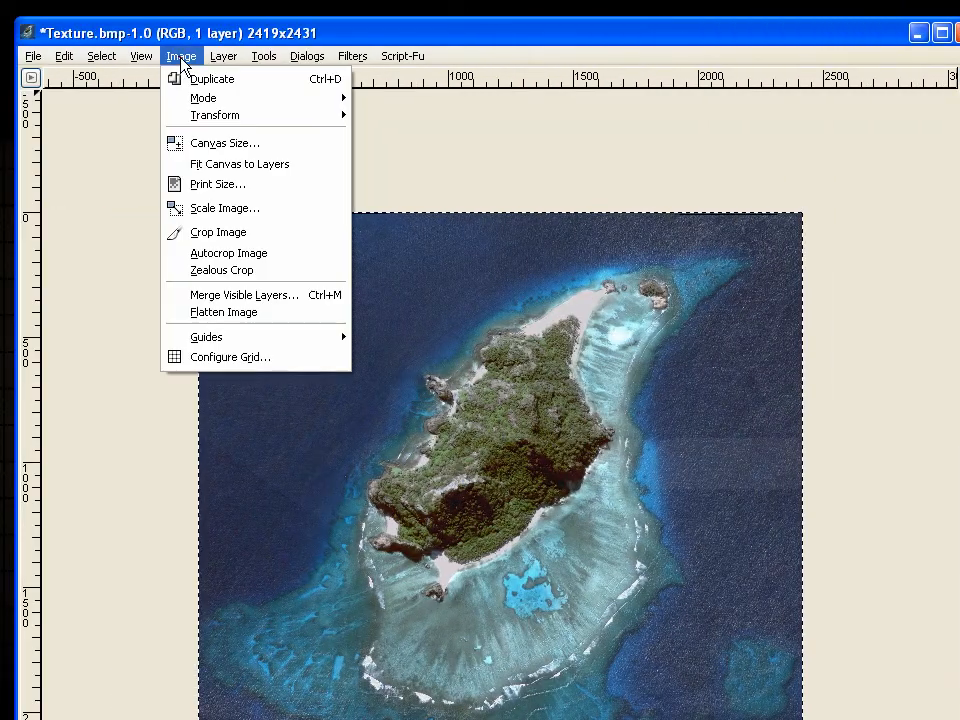
pyautogui.click(240, 212)
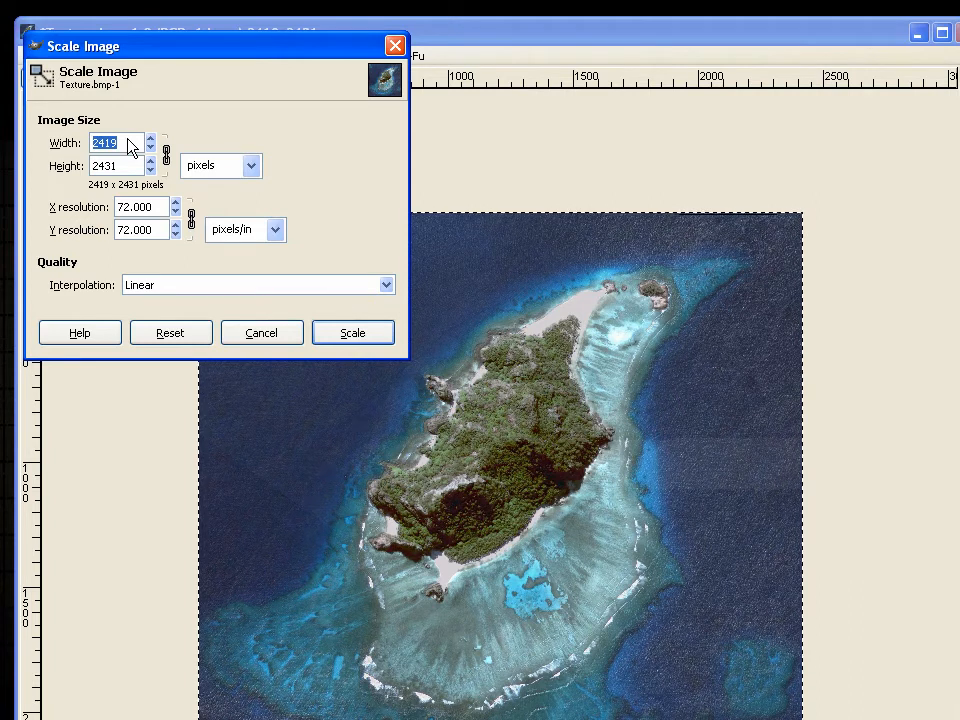
pyautogui.write('2048')
pyautogui.press('Tab')
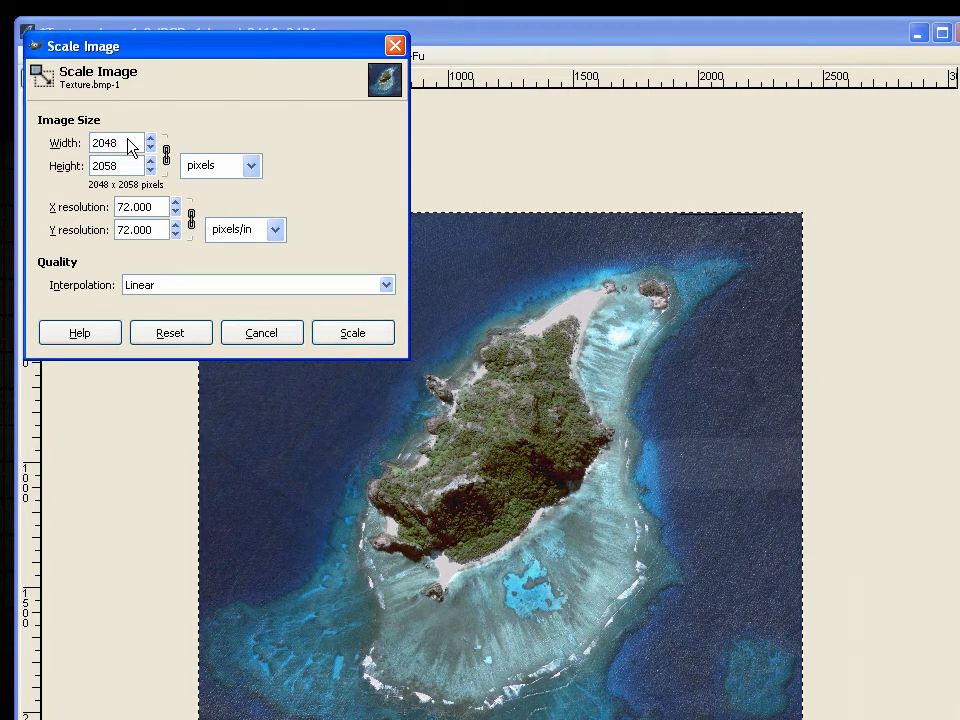
pyautogui.click(363, 338)
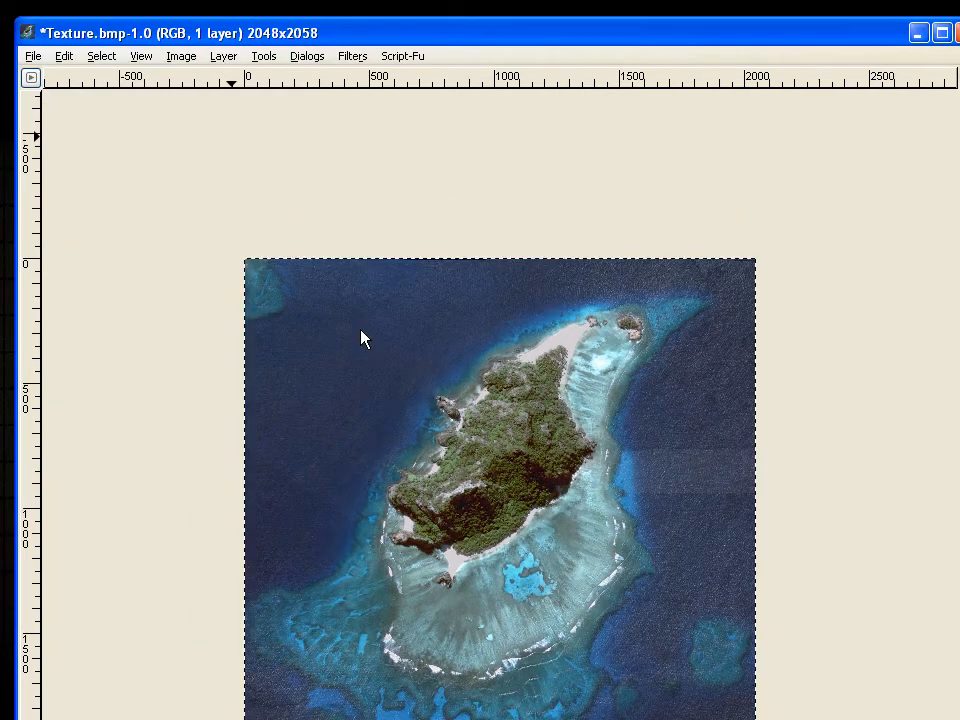
# Unlink the canvas dimensions, set the canvas height to 2048 pixels, centre the image and resize the canvas
pyautogui.click(180, 55)
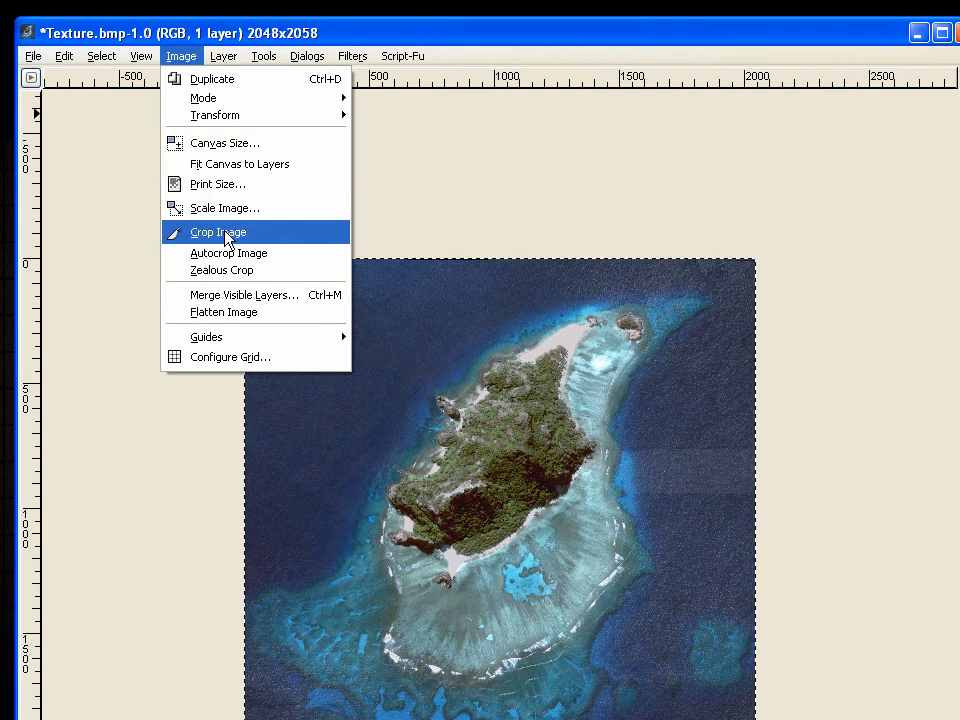
pyautogui.click(218, 145)
pyautogui.click(188, 184)
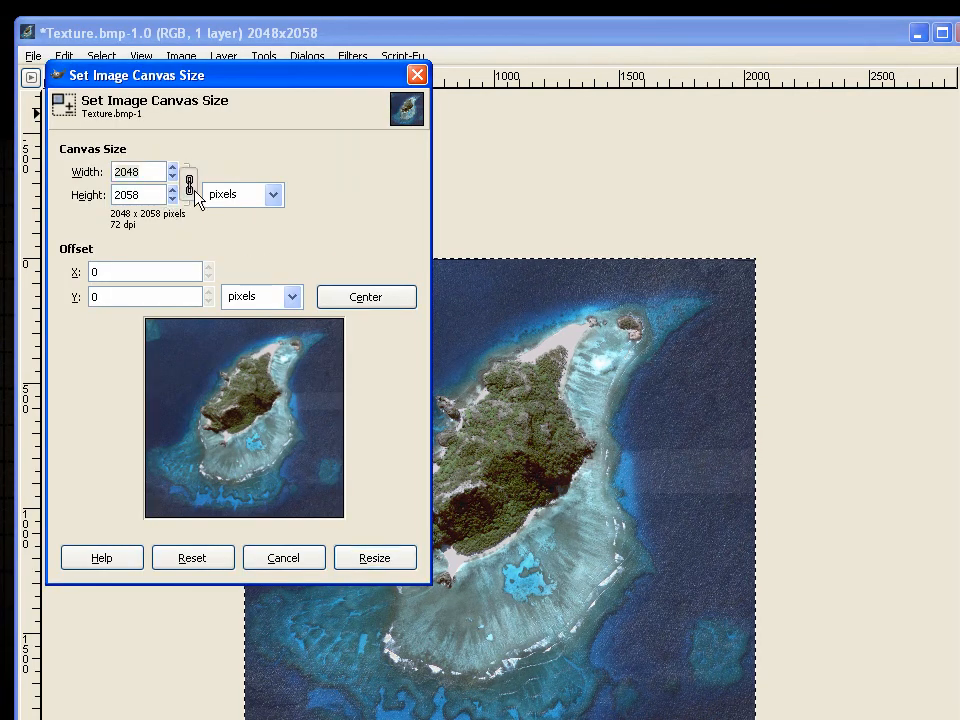
pyautogui.doubleClick(126, 197)
pyautogui.write('2048')
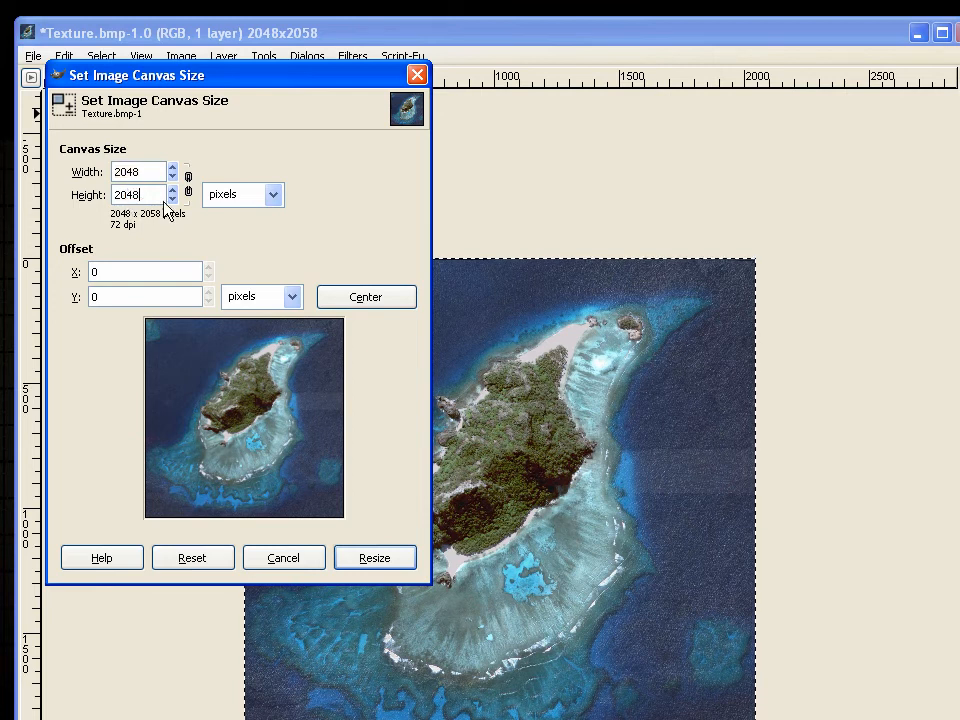
pyautogui.click(336, 304)
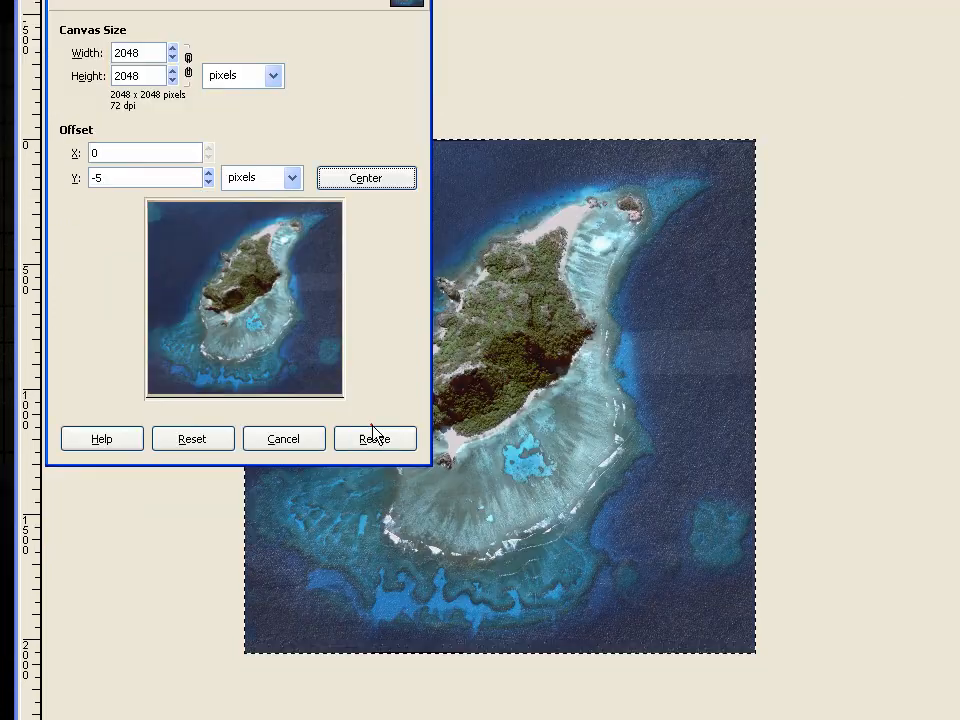
pyautogui.click(373, 555)
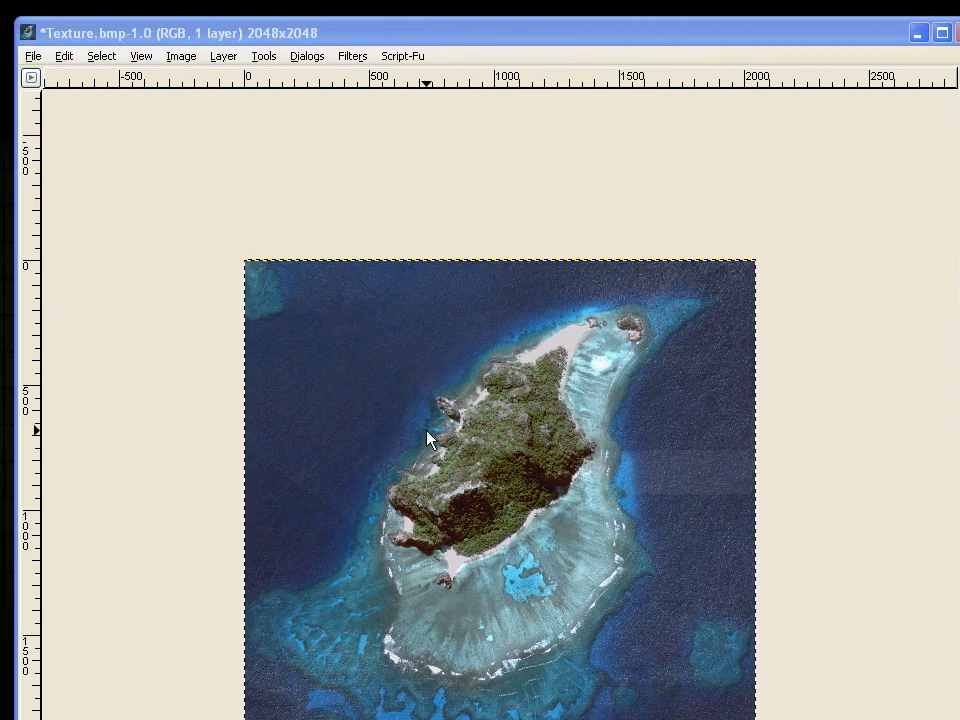
# Save the 2048 x 2048 image to Texture.bmp, exporting it flattened for the BMP format
pyautogui.scroll(5, 465, 453)
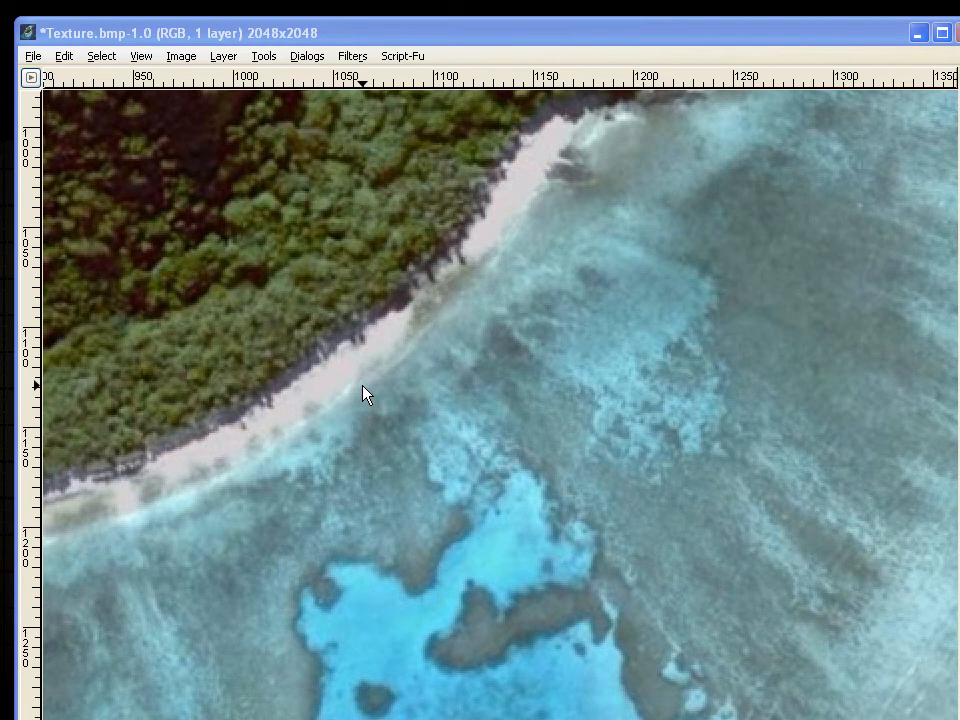
pyautogui.scroll(-3, 364, 392)
pyautogui.scroll(-2, 363, 390)
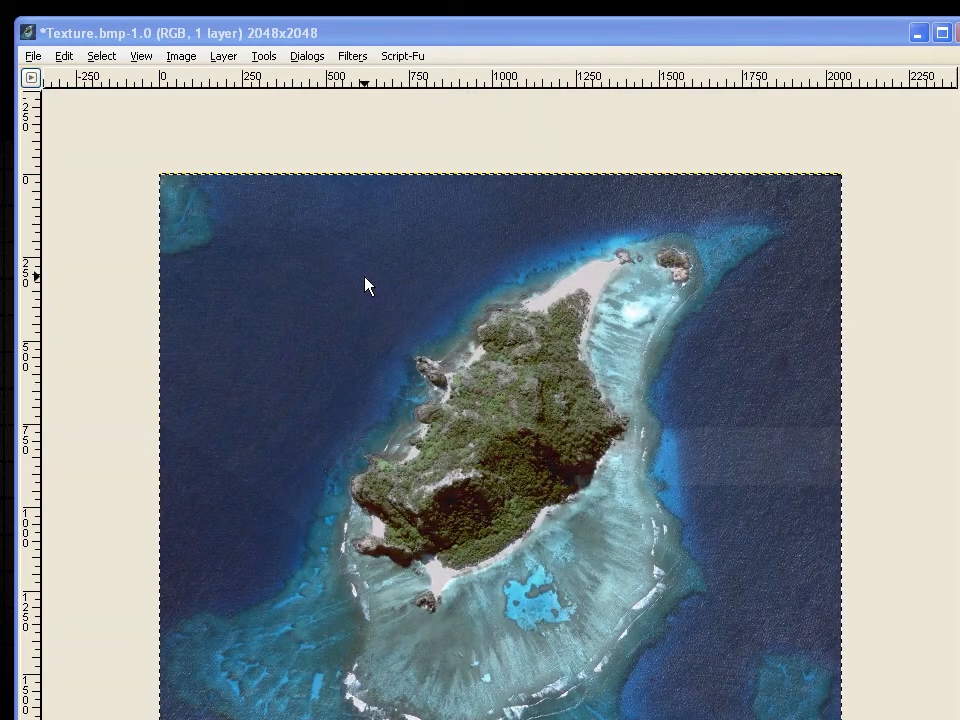
pyautogui.click(32, 57)
pyautogui.click(95, 196)
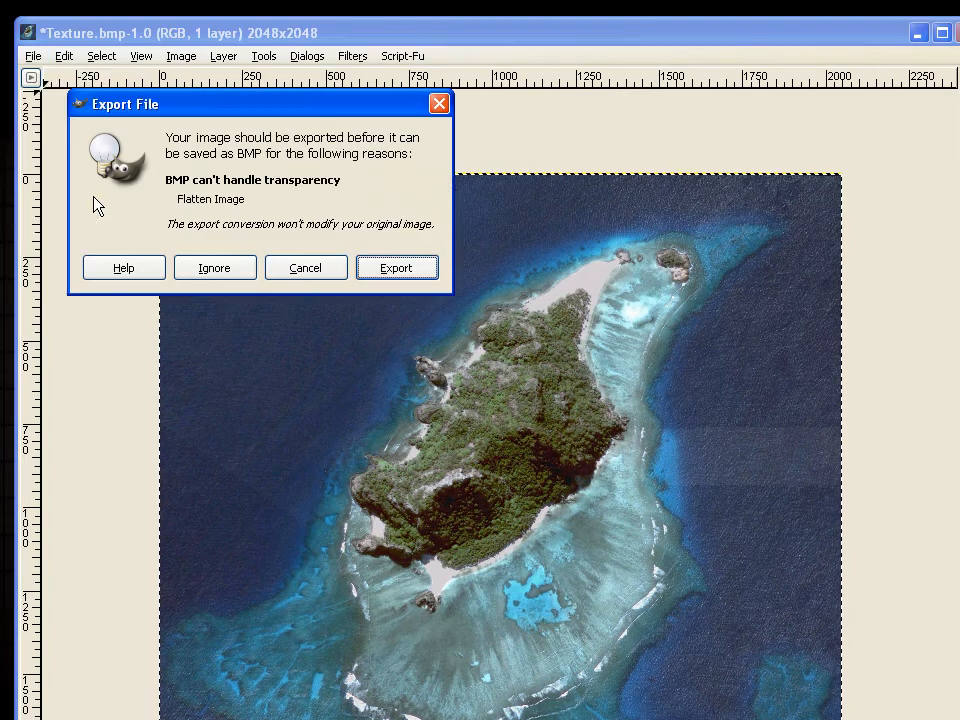
pyautogui.click(386, 268)
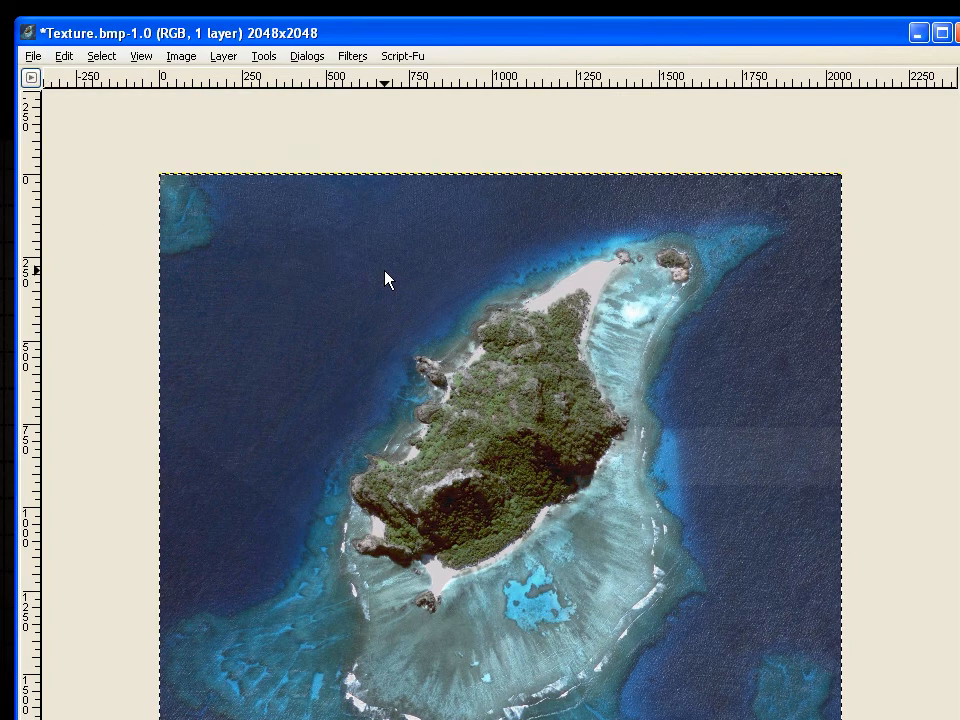
# Open the saved Texture file from the Stiched Images folder to check it, and close both the image and GIMP
pyautogui.click(32, 57)
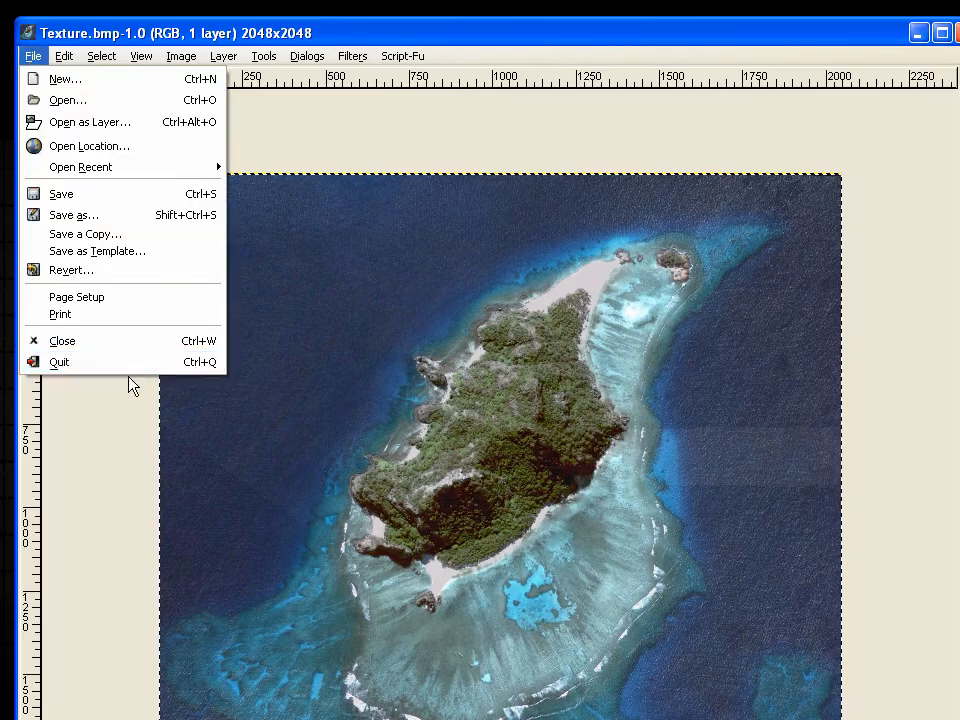
pyautogui.click(126, 363)
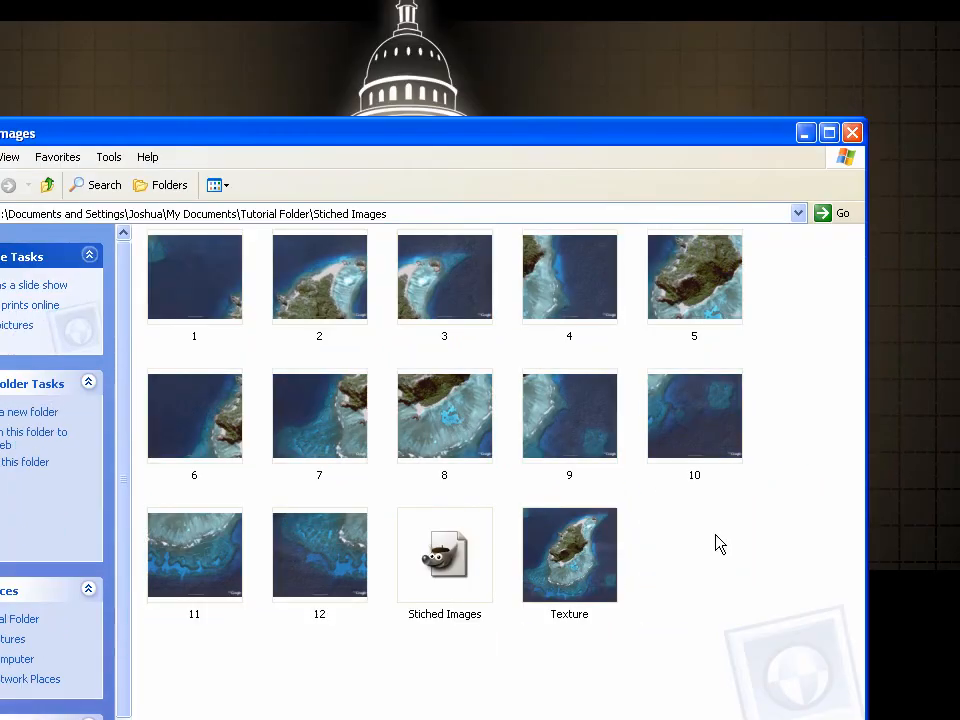
pyautogui.click(695, 675)
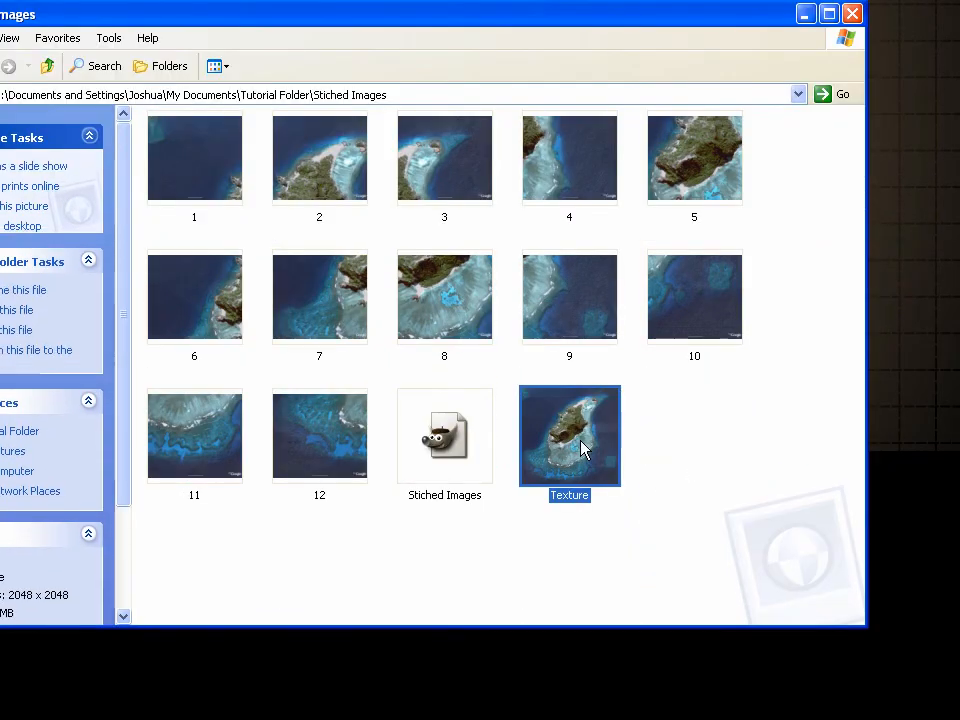
pyautogui.doubleClick(583, 449)
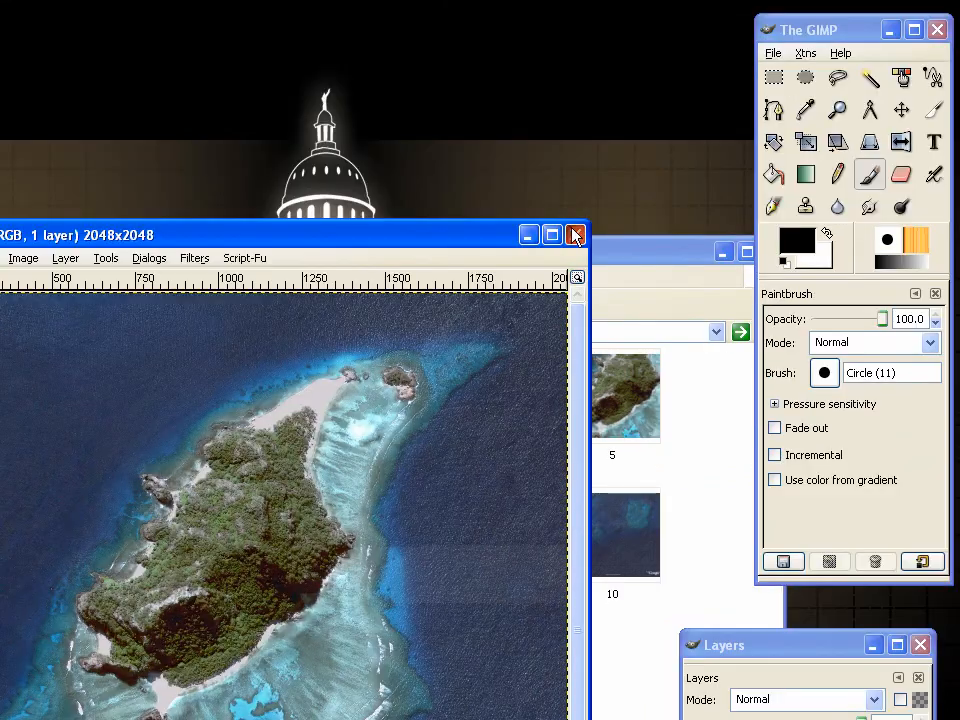
pyautogui.click(576, 235)
pyautogui.click(938, 30)
# Make a copy of the Texture file within the Stiched Images folder
pyautogui.moveTo(510, 476); pyautogui.dragTo(621, 456)
pyautogui.click(652, 484)
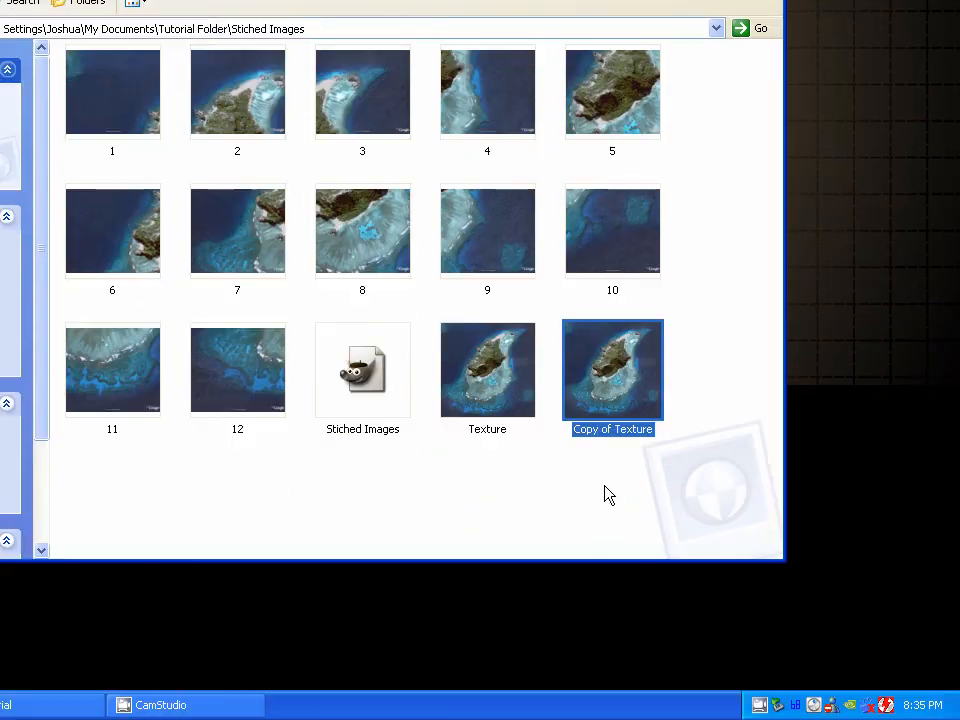
pyautogui.click(602, 499)
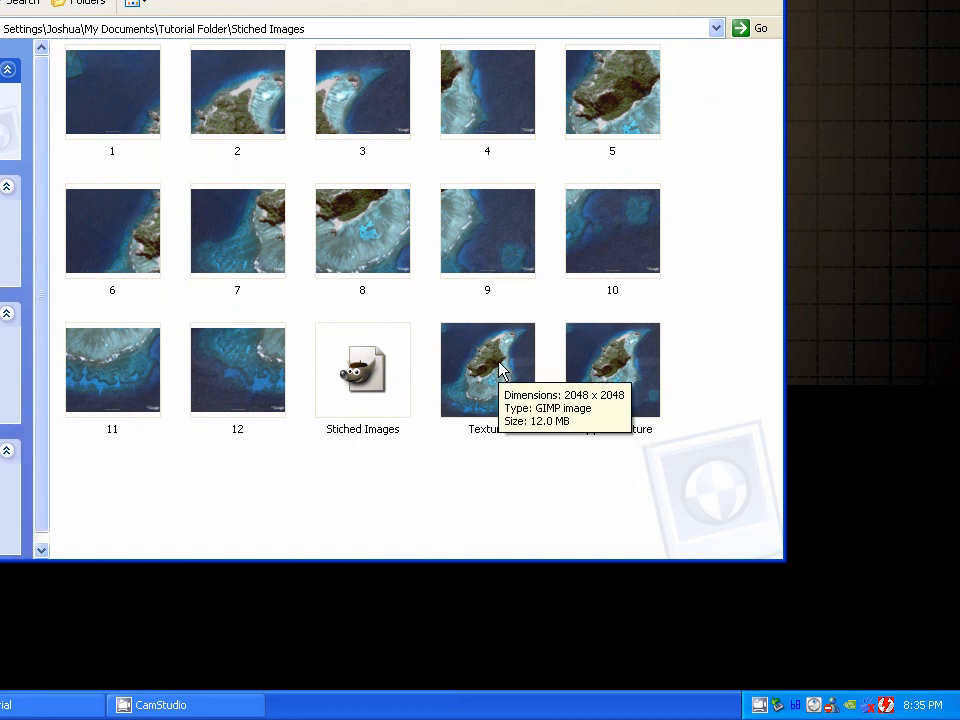
pyautogui.click(500, 370)
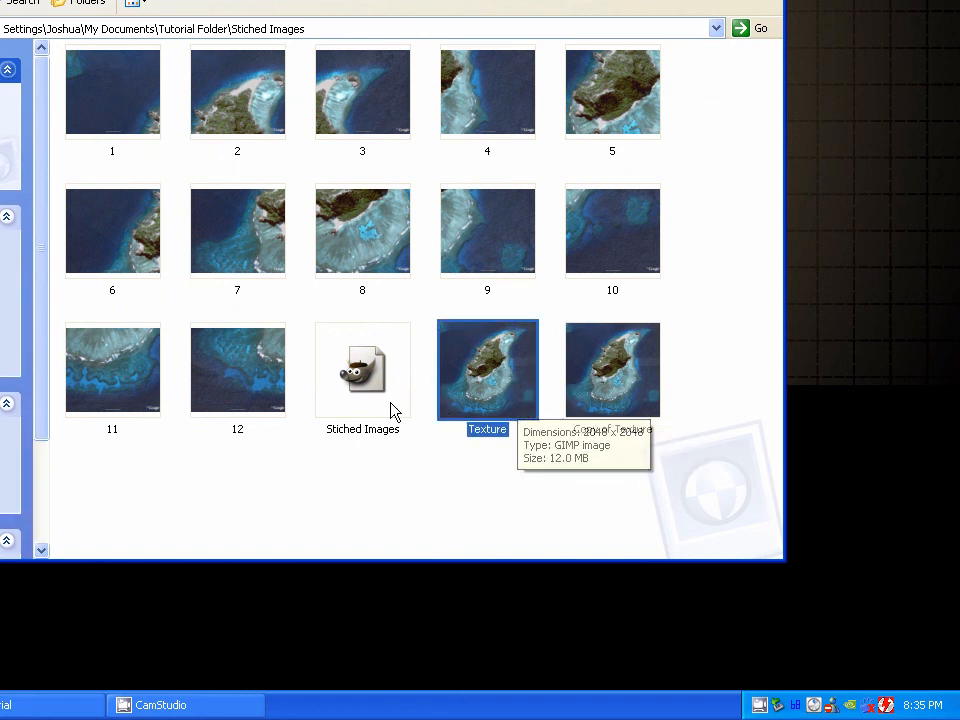
pyautogui.click(606, 386)
pyautogui.click(512, 401)
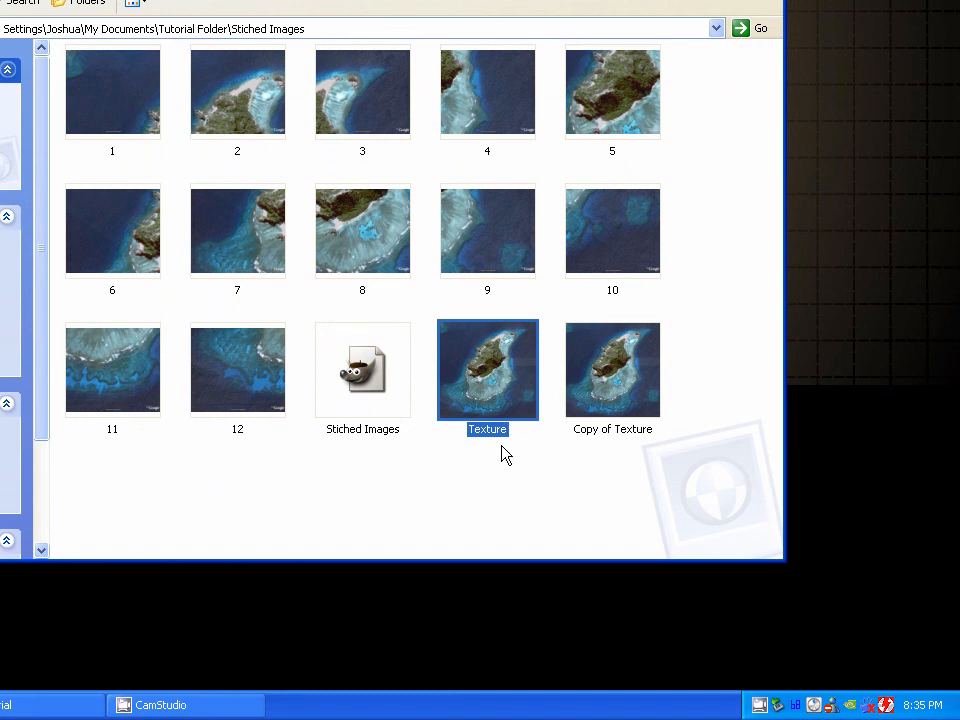
pyautogui.click(581, 381)
pyautogui.click(522, 383)
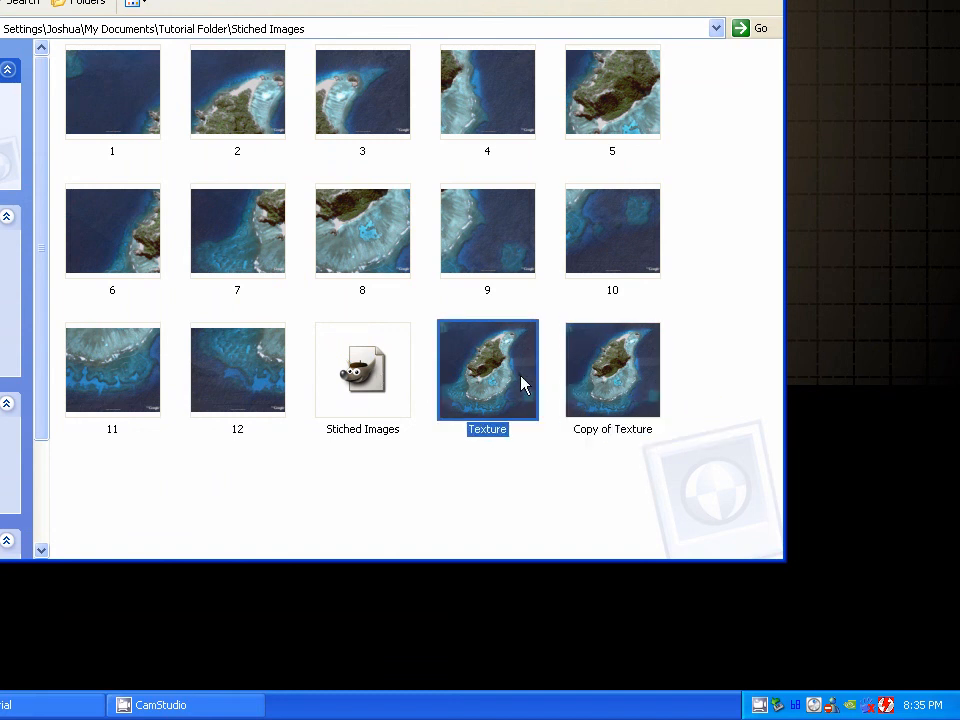